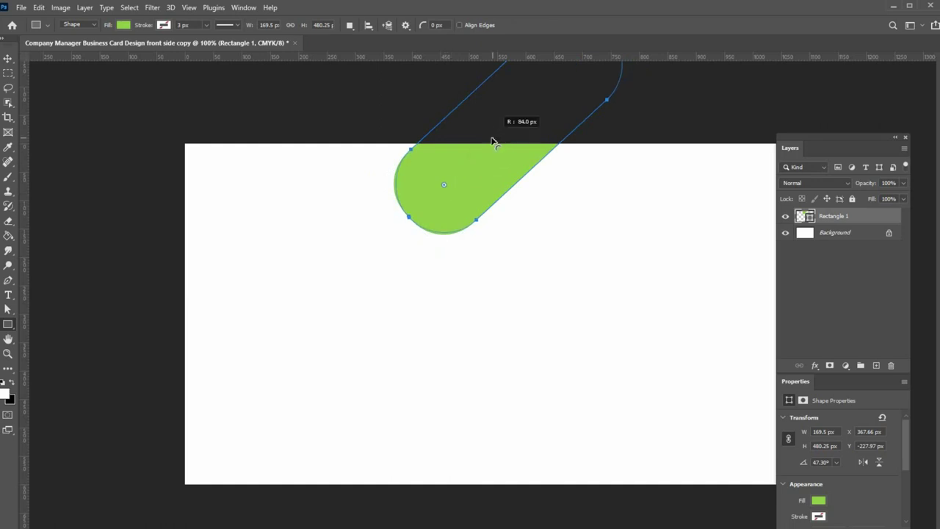
# Shift the green rounded bar slightly down-left on the card and scale it up to about 117%.
pyautogui.click(8, 59)
pyautogui.moveTo(454, 198); pyautogui.dragTo(441, 208)
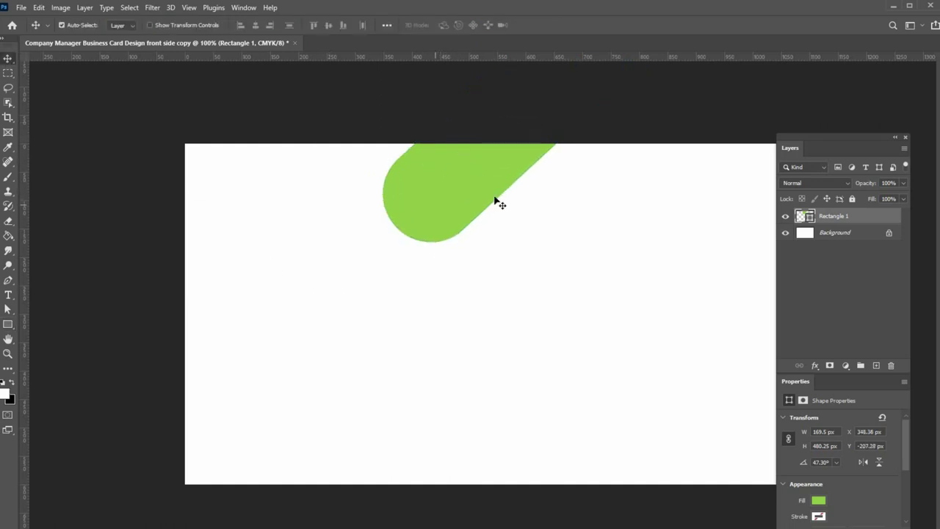
pyautogui.hotkey('ctrl', 't')
pyautogui.moveTo(607, 241); pyautogui.dragTo(651, 265)
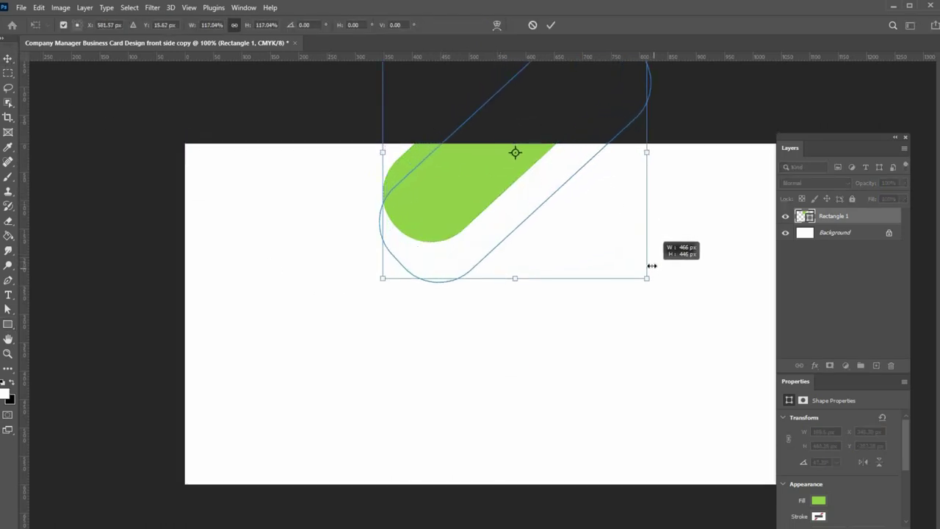
pyautogui.press('Return')
# Adjust the enlarged green bar's corner radius so that its ends are fully rounded.
pyautogui.click(8, 326)
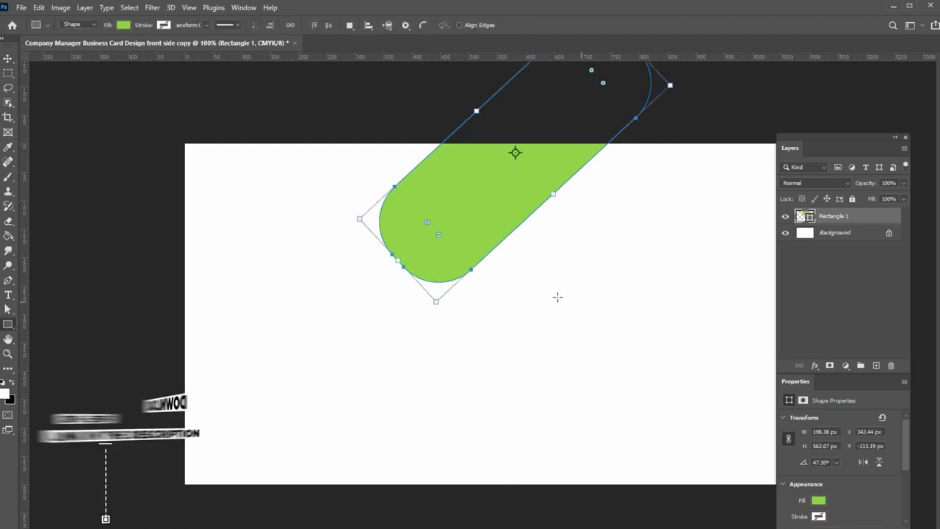
pyautogui.moveTo(440, 235); pyautogui.dragTo(448, 185)
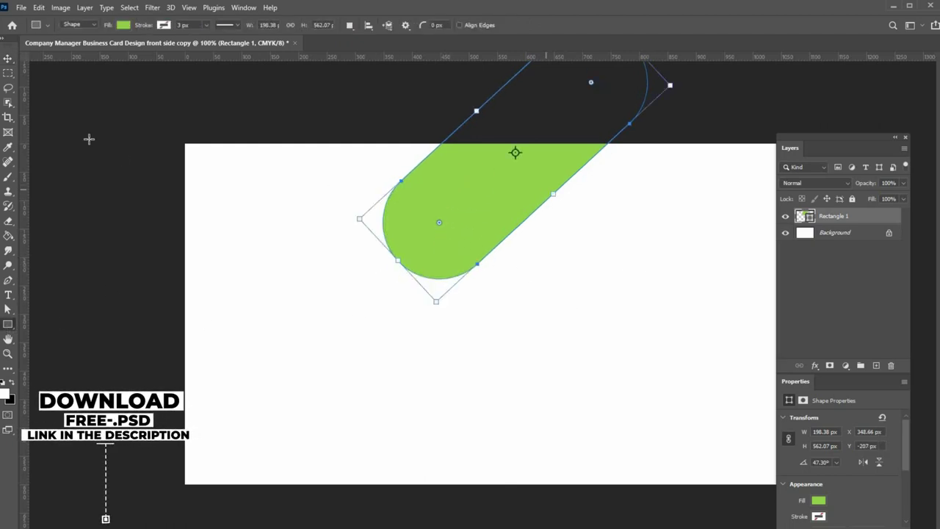
pyautogui.click(8, 59)
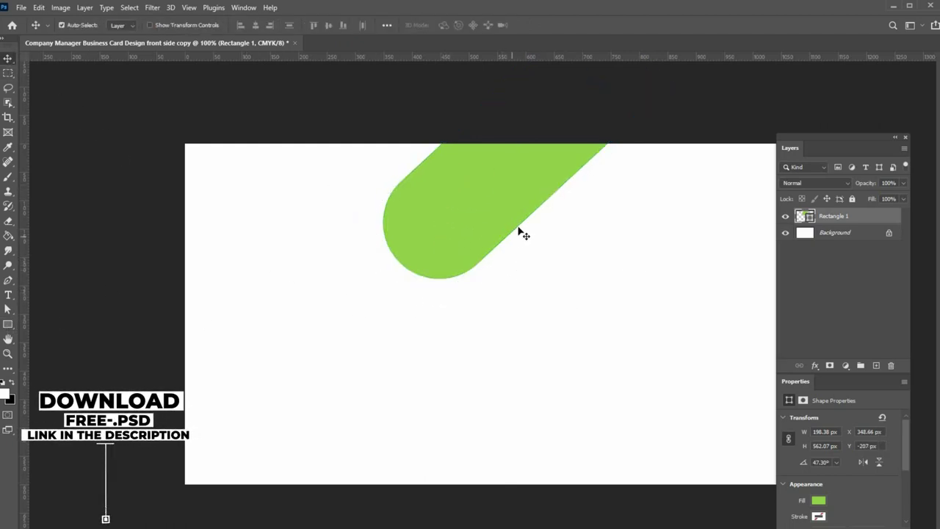
# Duplicate the green bar, scale the copy to 43%, and place it against the original's lower-right edge.
pyautogui.keyDown('alt'); pyautogui.moveTo(490, 204); pyautogui.dragTo(613, 254); pyautogui.keyUp('alt')
pyautogui.hotkey('ctrl', 't')
pyautogui.moveTo(757, 331); pyautogui.dragTo(608, 188)
pyautogui.moveTo(528, 165); pyautogui.dragTo(576, 209)
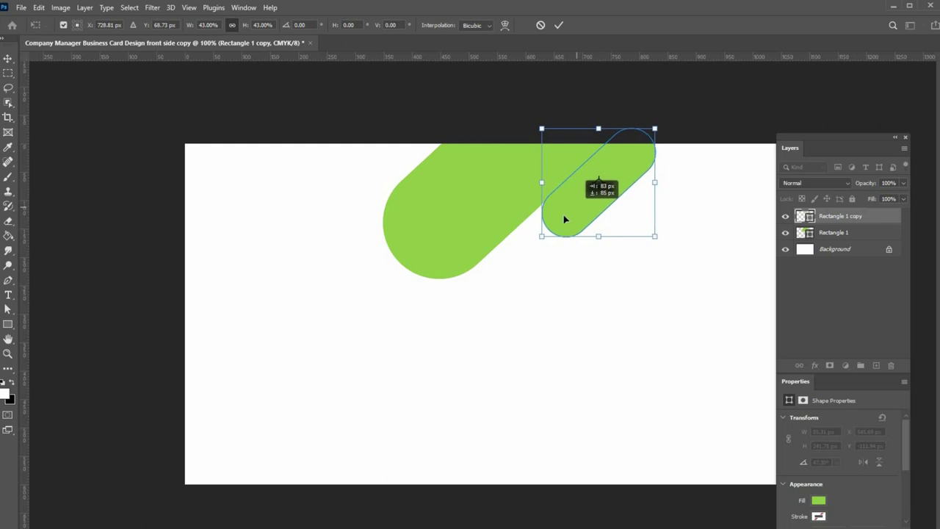
pyautogui.moveTo(540, 237); pyautogui.dragTo(506, 258)
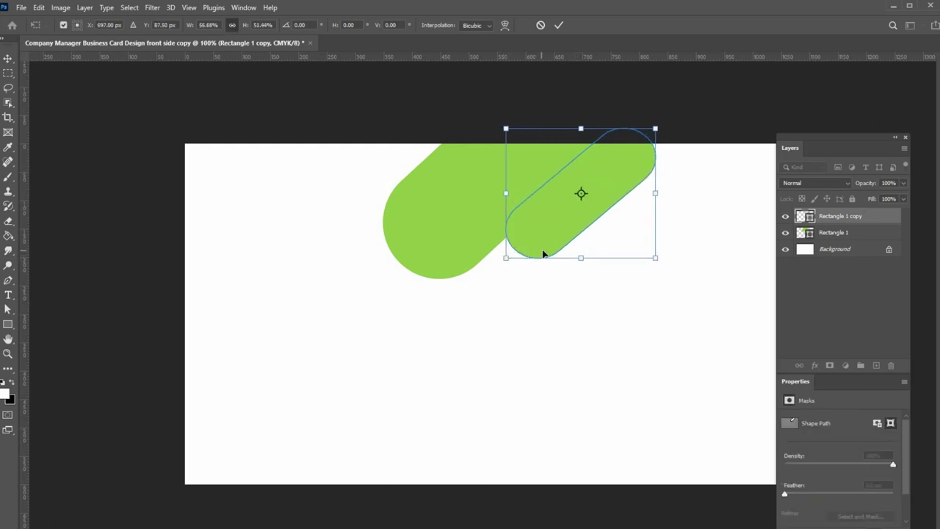
pyautogui.hotkey('ctrl', 'z')
pyautogui.press('Return')
# Lengthen the small bar by moving its lower end's anchor points down-left along its diagonal.
pyautogui.press('a')
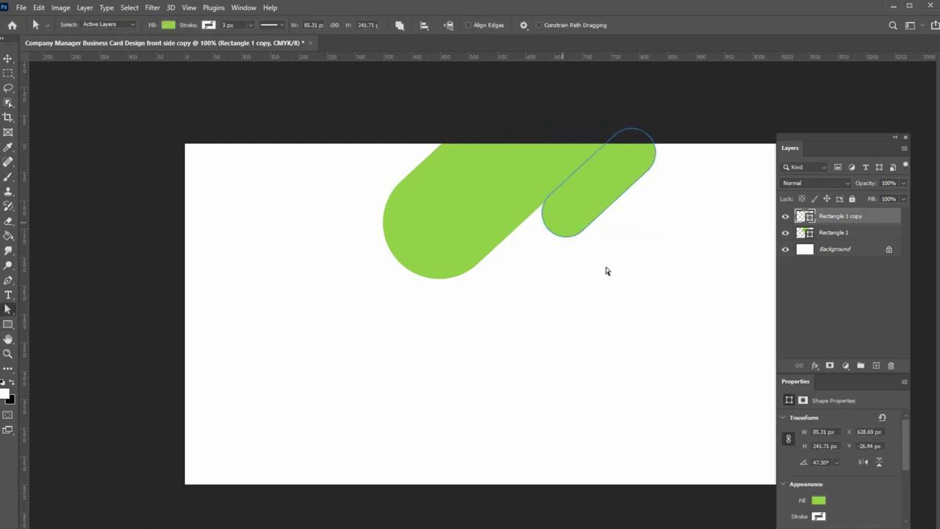
pyautogui.moveTo(581, 233); pyautogui.dragTo(541, 273)
pyautogui.click(435, 219)
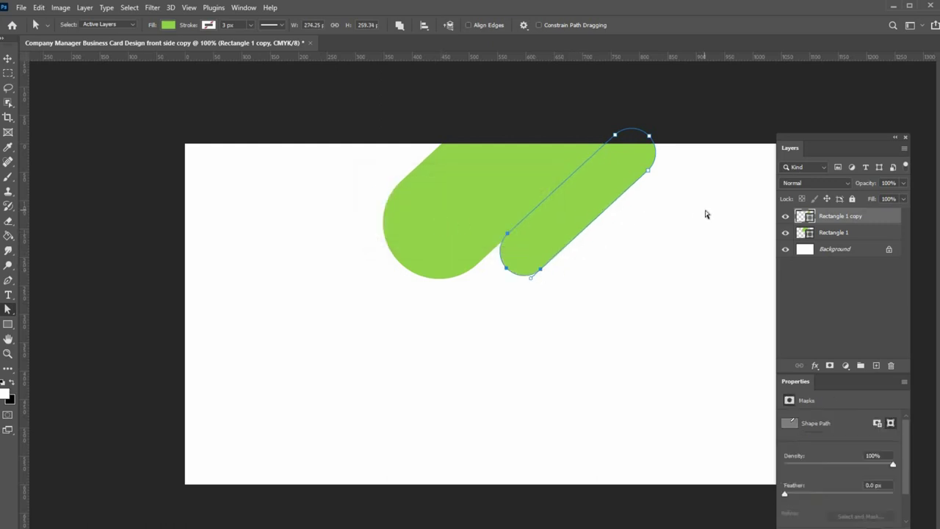
# Fill the small bar with the recently used dark blue and deselect it.
pyautogui.click(169, 25)
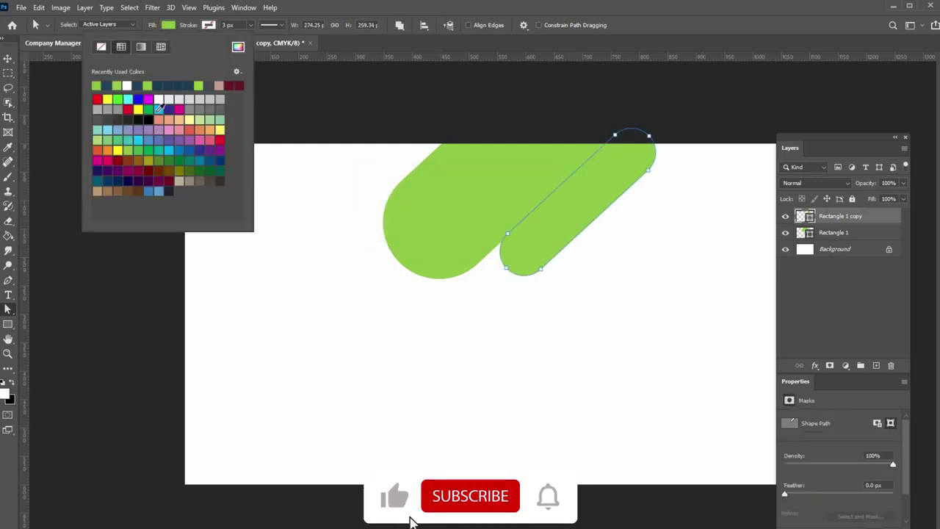
pyautogui.click(109, 85)
pyautogui.click(8, 59)
pyautogui.click(281, 264)
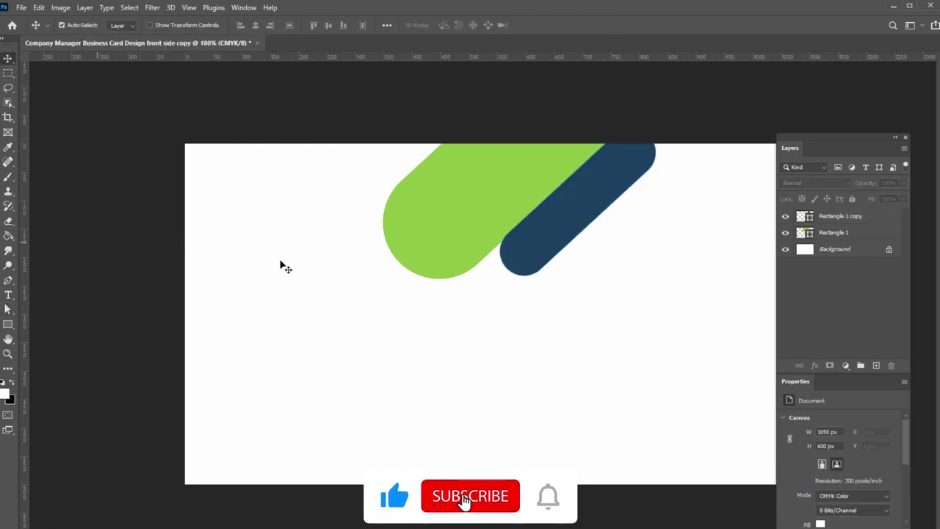
# Move the green and dark blue bars up-right, keeping the blue bar snug along the green bar's lower edge.
pyautogui.moveTo(590, 201); pyautogui.dragTo(615, 176)
pyautogui.moveTo(492, 191); pyautogui.dragTo(501, 185)
pyautogui.click(601, 207)
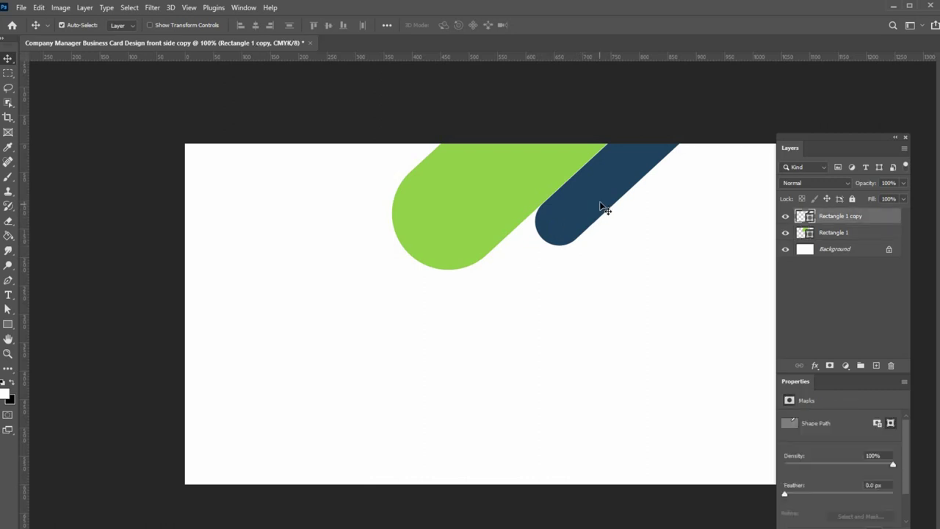
pyautogui.moveTo(601, 206); pyautogui.dragTo(600, 212)
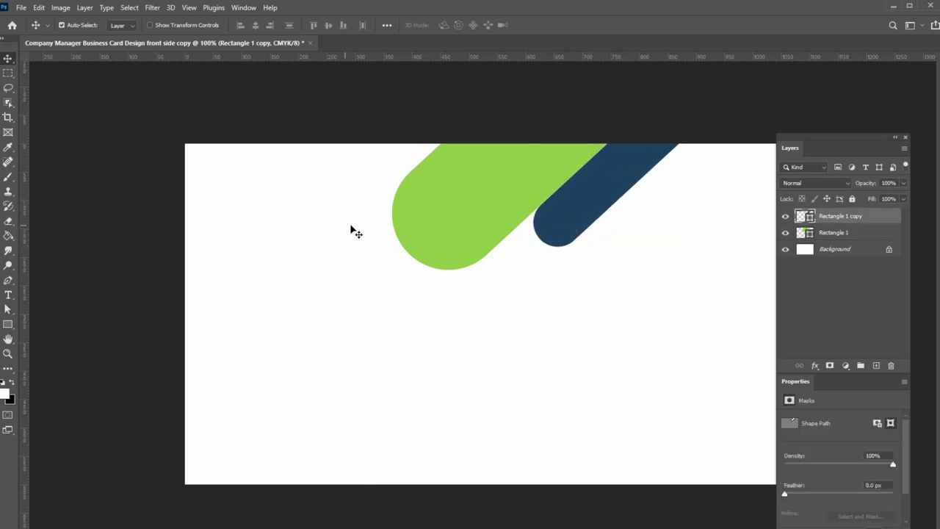
# Place a copy of the dark blue bar along the green bar's upper-left edge, and slide the green bar further down-left.
pyautogui.moveTo(566, 232); pyautogui.dragTo(434, 136)
pyautogui.moveTo(427, 204); pyautogui.dragTo(403, 227)
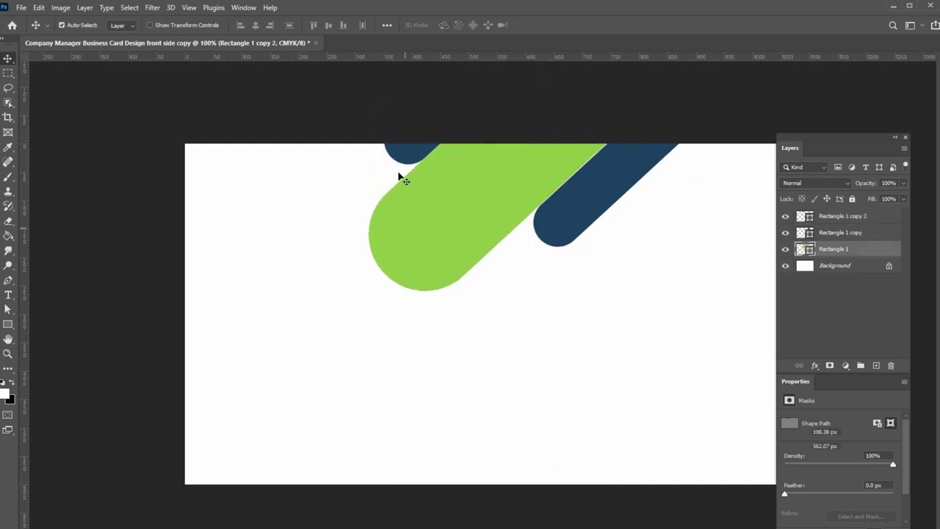
pyautogui.moveTo(400, 162); pyautogui.dragTo(390, 174)
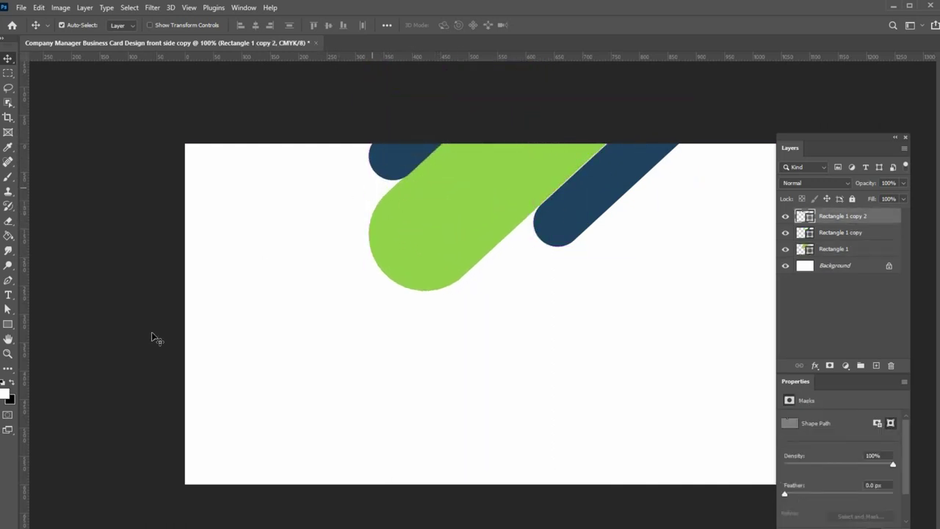
# Try a light green fill on the small bar above the large green one and set it back to dark blue.
pyautogui.click(9, 325)
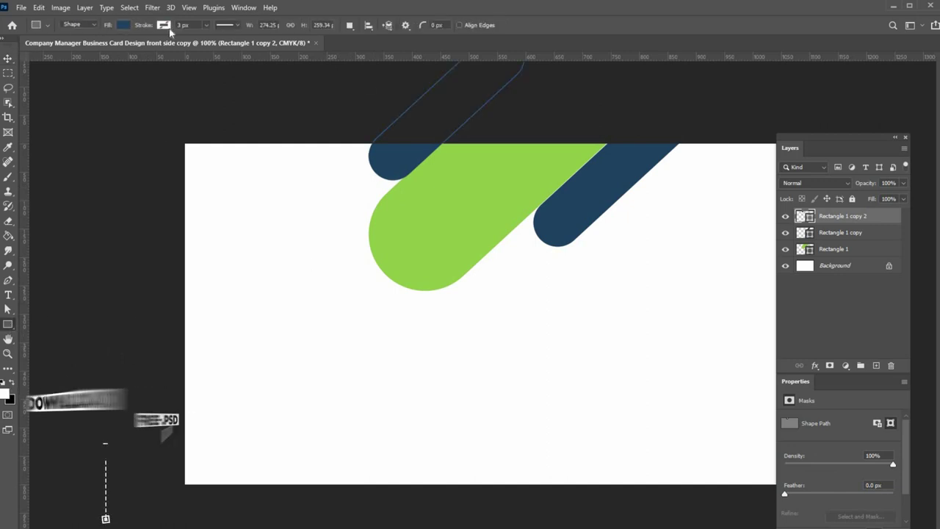
pyautogui.click(123, 25)
pyautogui.click(64, 85)
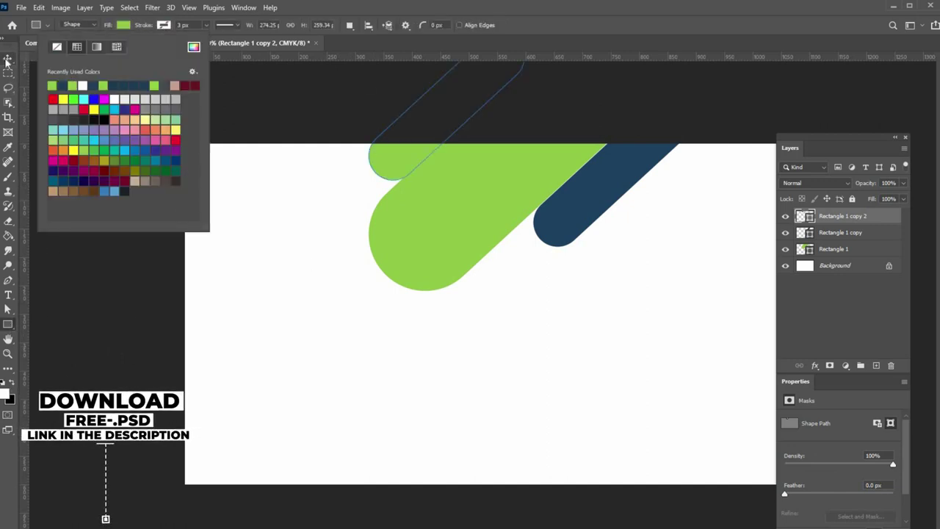
pyautogui.click(65, 86)
pyautogui.press('v')
pyautogui.click(124, 318)
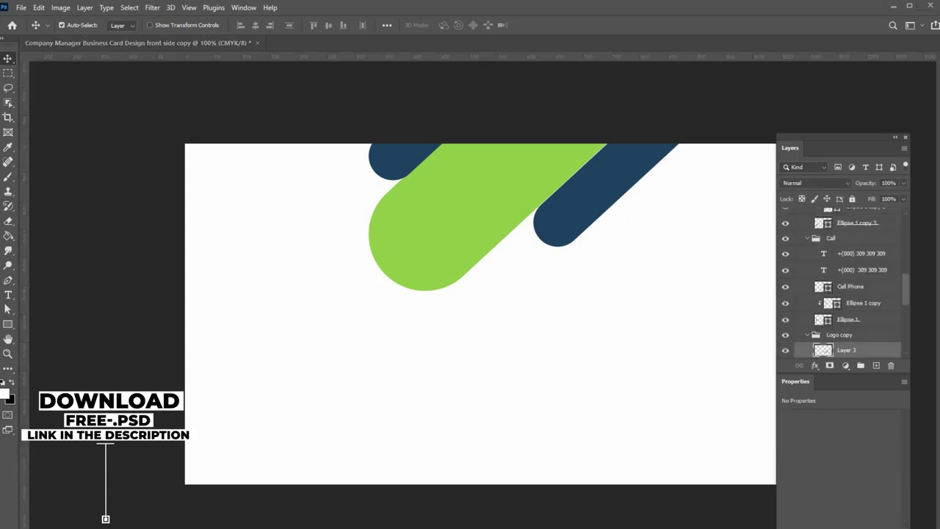
# Place the "trends Desgine" logo on the white area below the right-hand dark blue bar.
pyautogui.moveTo(493, 314); pyautogui.dragTo(637, 332)
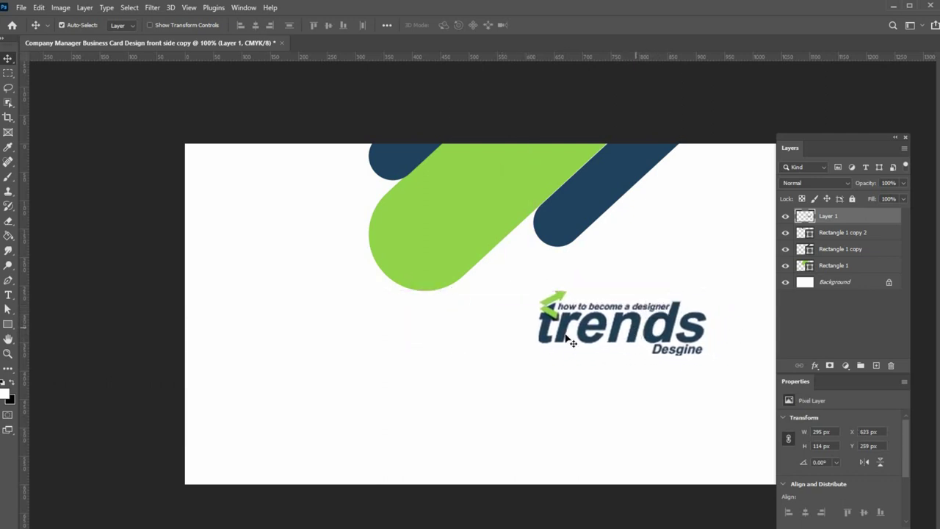
pyautogui.click(588, 239)
# Copy the right-hand dark blue bar to the card's bottom edge, and set a second copy just below-right of it.
pyautogui.moveTo(615, 189); pyautogui.dragTo(323, 486)
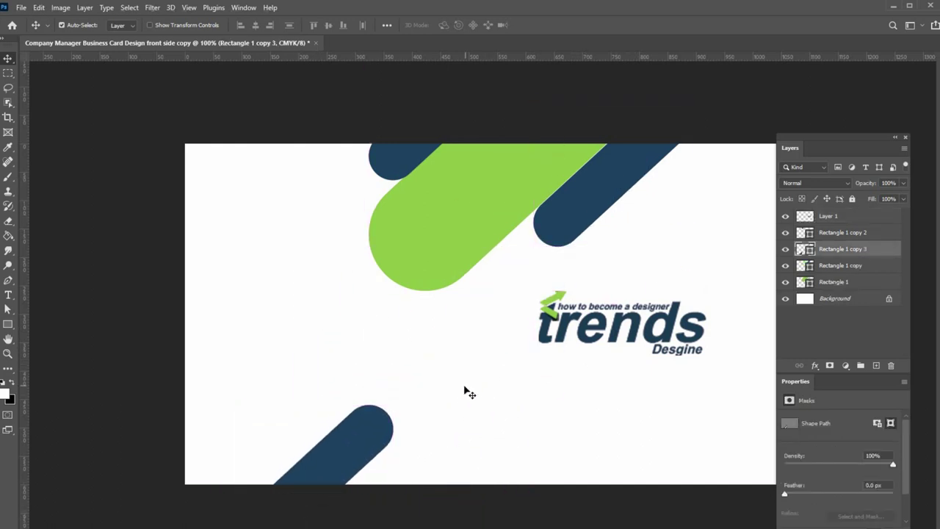
pyautogui.moveTo(357, 443); pyautogui.dragTo(374, 493)
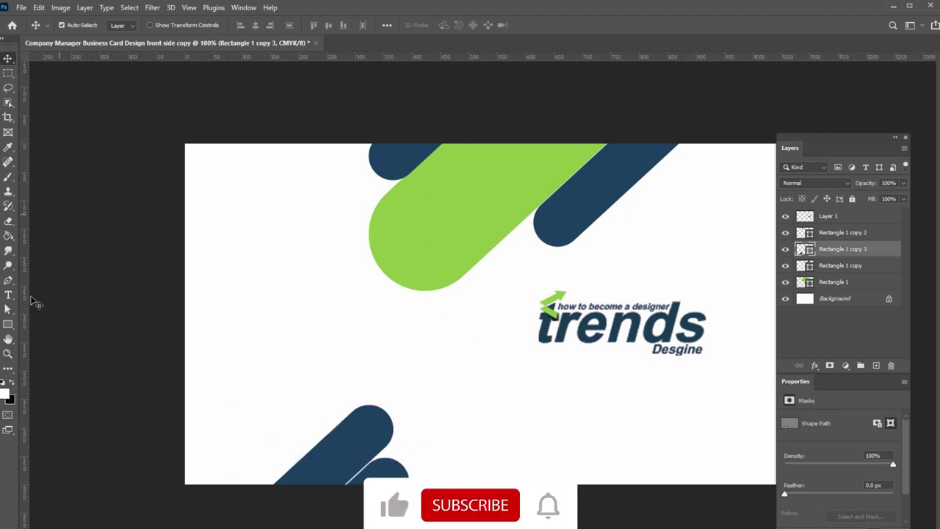
# Fill the lower of the two bars at the card's bottom edge with the light green.
pyautogui.click(8, 323)
pyautogui.click(124, 26)
pyautogui.click(72, 85)
pyautogui.press('Return')
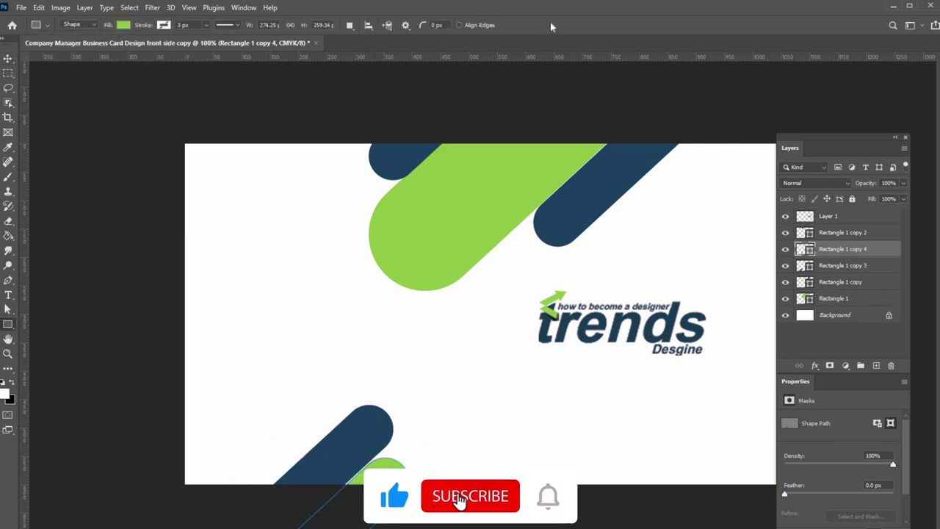
pyautogui.press('v')
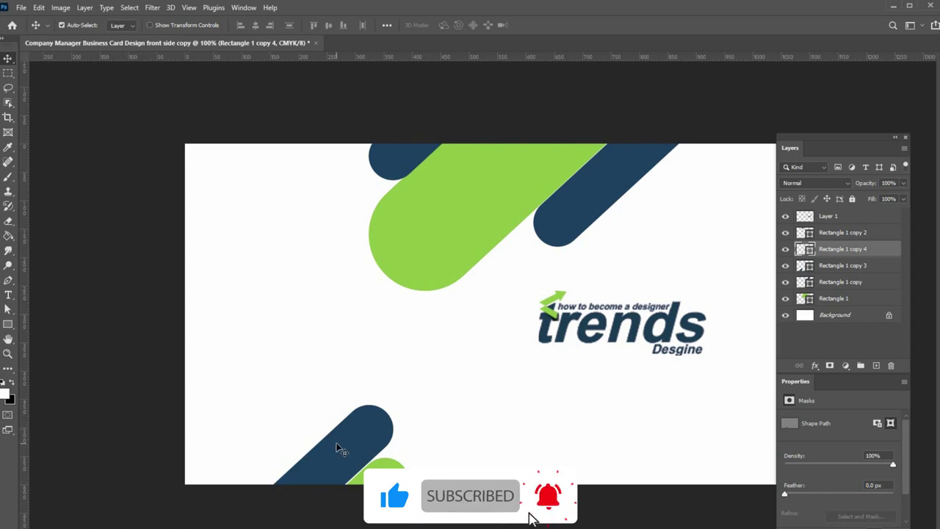
# Place two rotated copies of the dark blue bar, one at the card's left edge and one in its upper-left corner.
pyautogui.moveTo(346, 452); pyautogui.dragTo(215, 249)
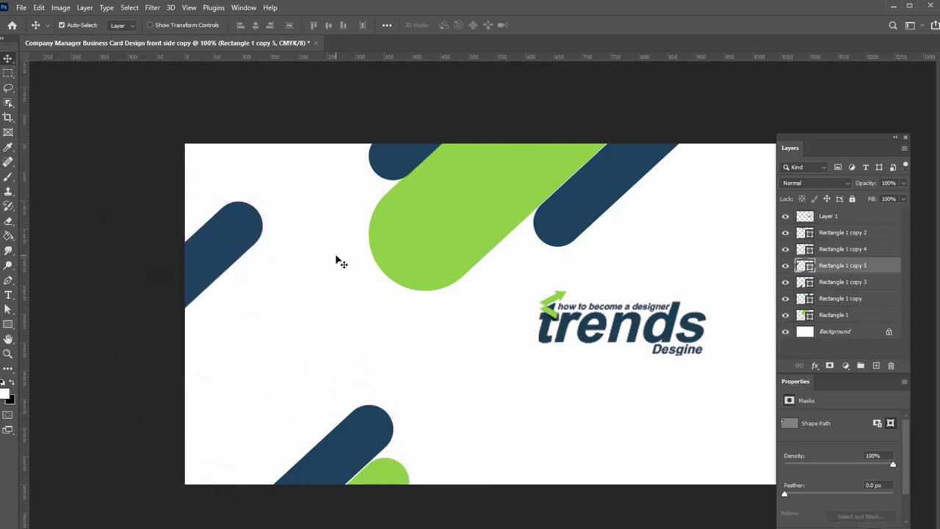
pyautogui.hotkey('ctrl', 't')
pyautogui.moveTo(273, 238); pyautogui.dragTo(199, 152)
pyautogui.press('Return')
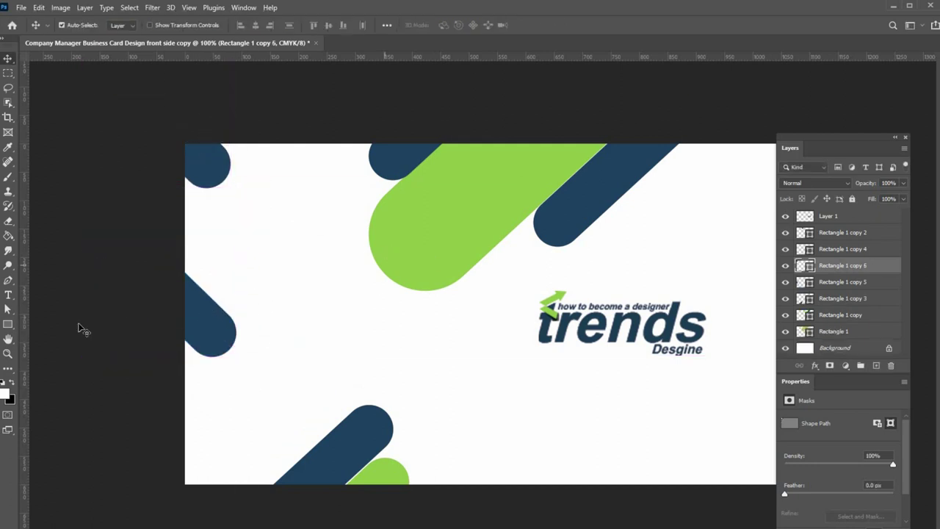
# Fill the bar in the card's upper-left corner with light green and deselect it.
pyautogui.press('u')
pyautogui.click(127, 26)
pyautogui.click(54, 86)
pyautogui.press('v')
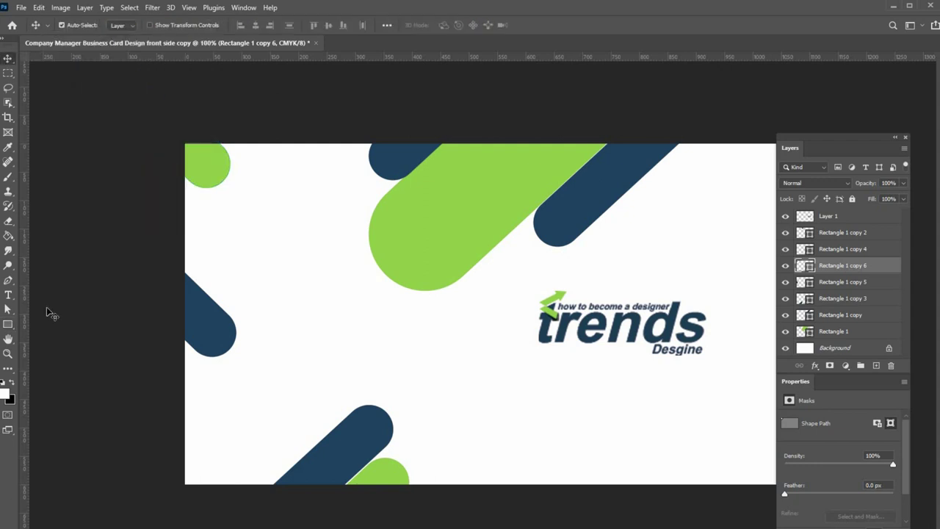
pyautogui.click(101, 341)
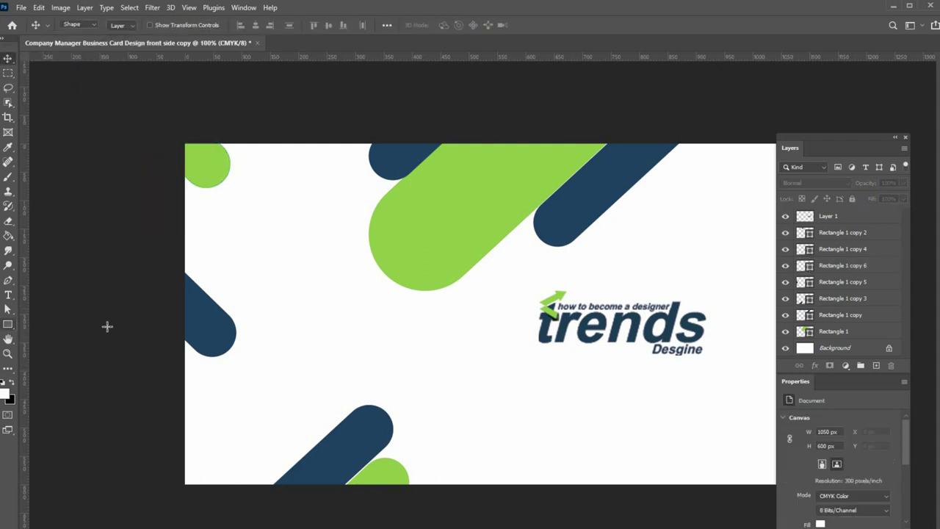
# Draw a thin vertical rectangle about 5 by 248 px on a new layer, just below the large green bar.
pyautogui.press('u')
pyautogui.hotkey('ctrl', 'shift', 'alt', 'n')
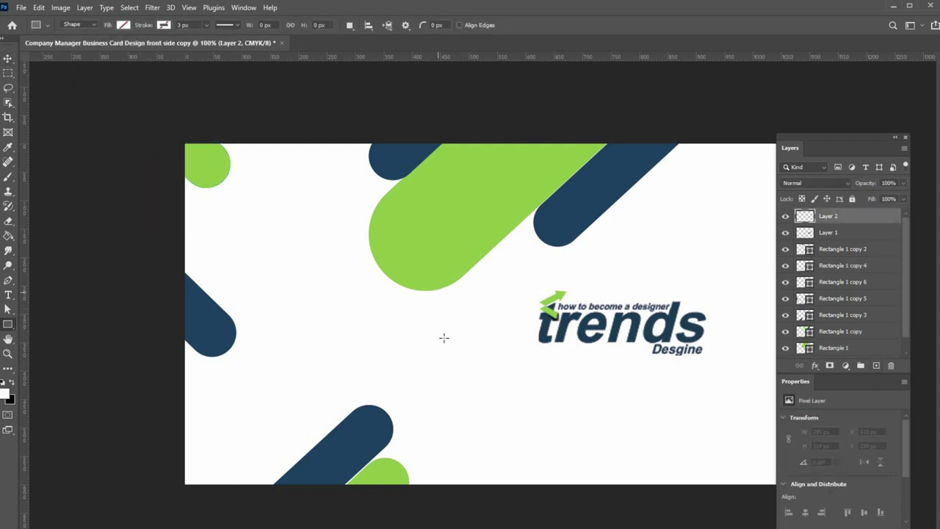
pyautogui.moveTo(438, 292); pyautogui.dragTo(439, 433)
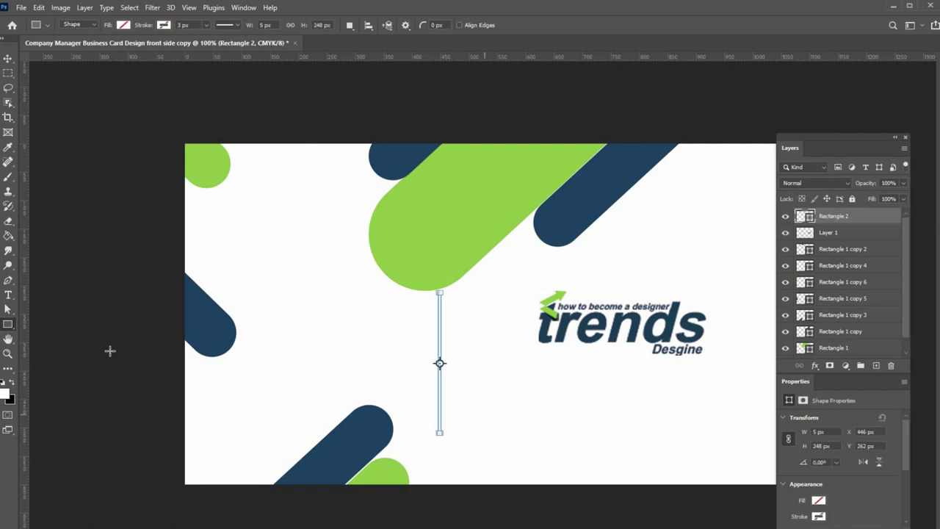
# Fill the thin rectangle with the orange-yellow-orange linear gradient and recolor its middle stop with the large bar's light green.
pyautogui.click(123, 25)
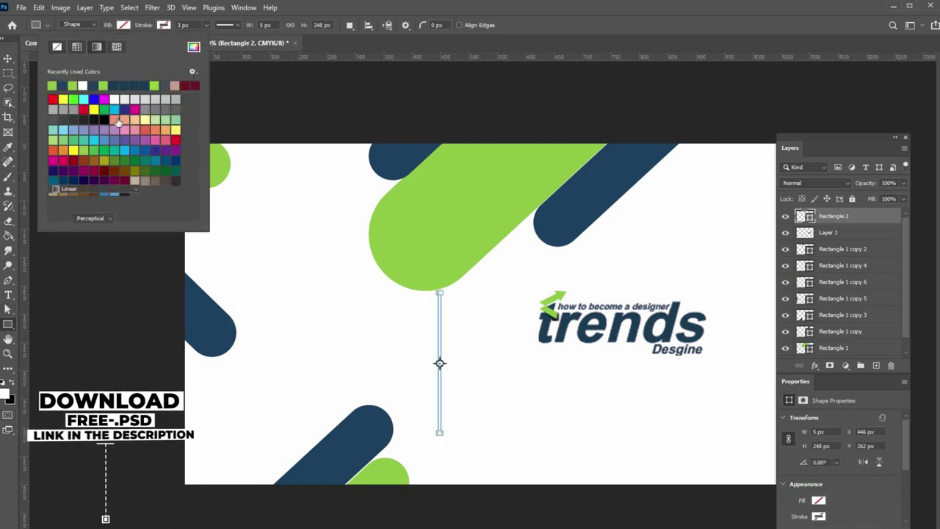
pyautogui.click(97, 47)
pyautogui.click(52, 86)
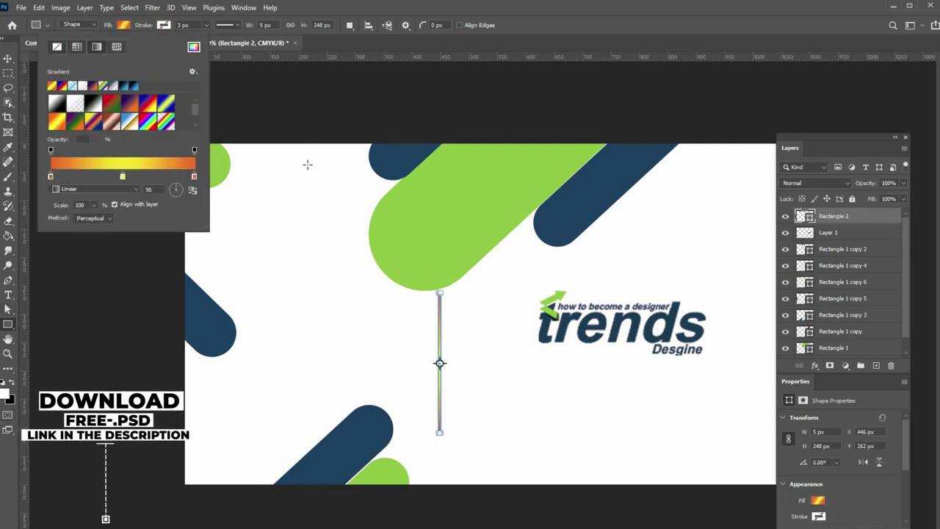
pyautogui.doubleClick(123, 177)
pyautogui.click(472, 221)
pyautogui.click(758, 315)
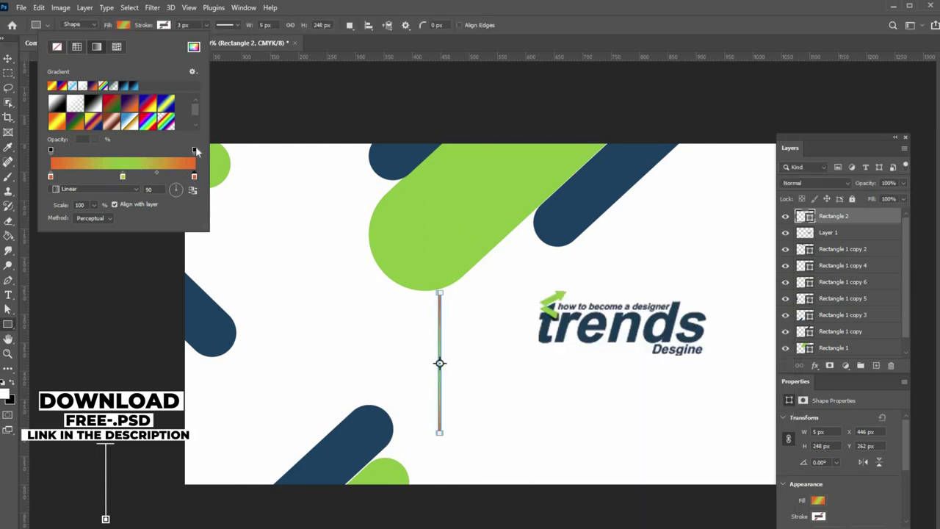
# Set both end opacity stops of the thin rectangle's gradient to 0% and confirm light green for its middle color stop.
pyautogui.moveTo(75, 156); pyautogui.dragTo(49, 167)
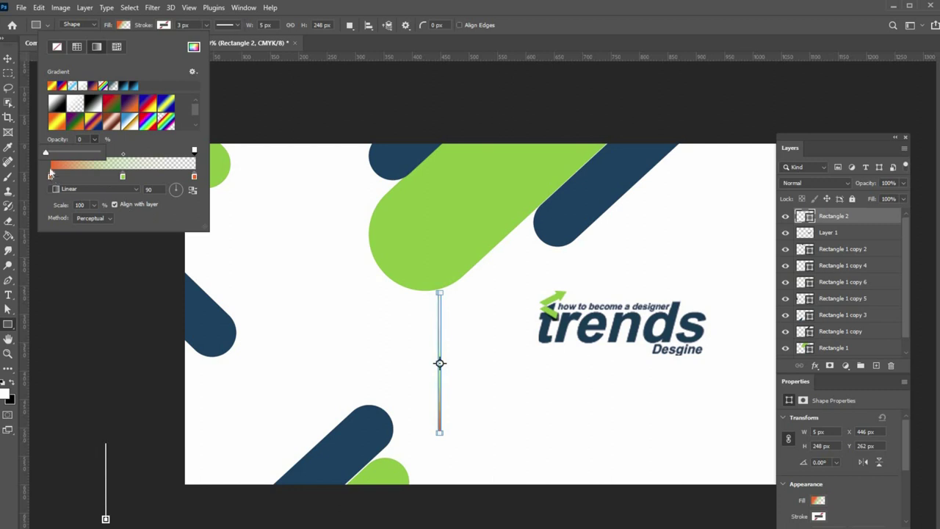
pyautogui.moveTo(94, 139); pyautogui.dragTo(20, 157)
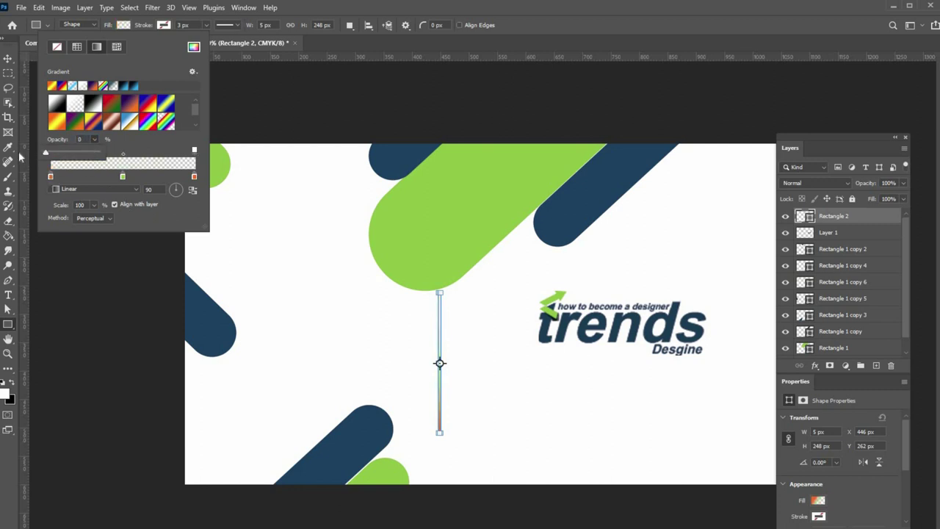
pyautogui.click(123, 178)
pyautogui.doubleClick(124, 178)
pyautogui.click(755, 316)
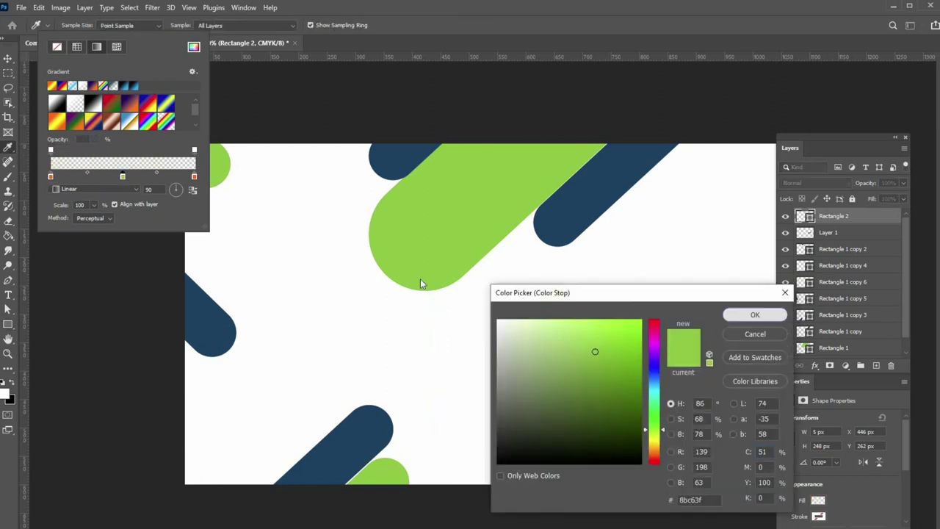
# Recolor both end color stops of the thin rectangle's gradient to white, keeping the middle stop light green.
pyautogui.doubleClick(194, 176)
pyautogui.click(509, 332)
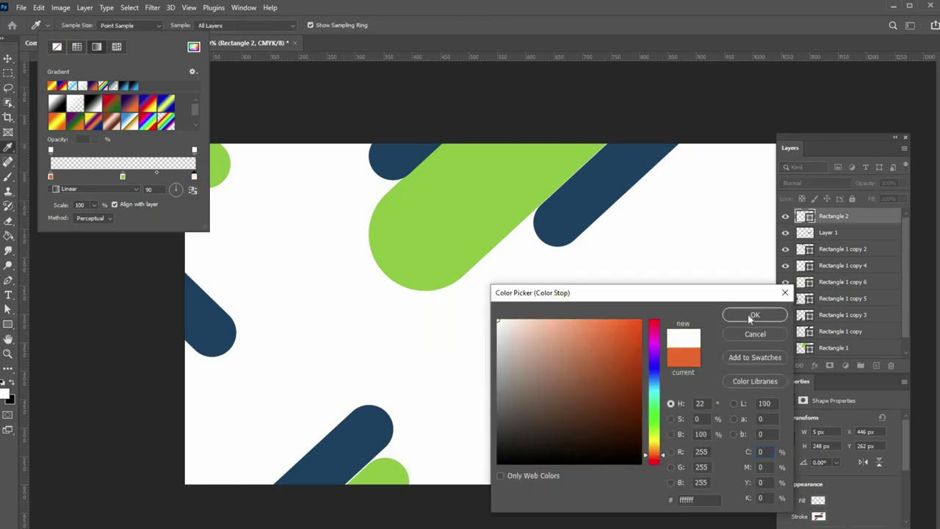
pyautogui.click(751, 314)
pyautogui.doubleClick(51, 177)
pyautogui.click(506, 331)
pyautogui.click(740, 314)
# Raise the opacity of both end stops in the thin rectangle's gradient, then deselect the rectangle.
pyautogui.moveTo(96, 142); pyautogui.dragTo(122, 158)
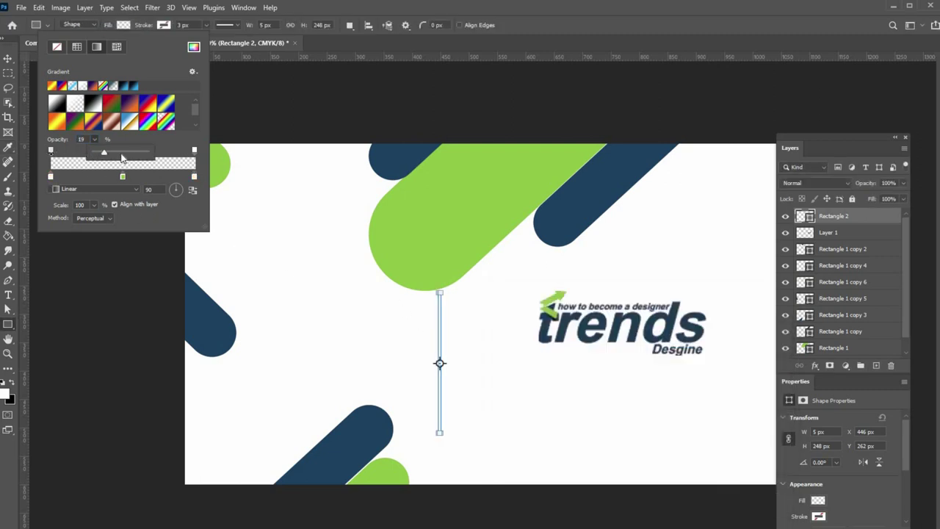
pyautogui.moveTo(195, 151); pyautogui.dragTo(162, 157)
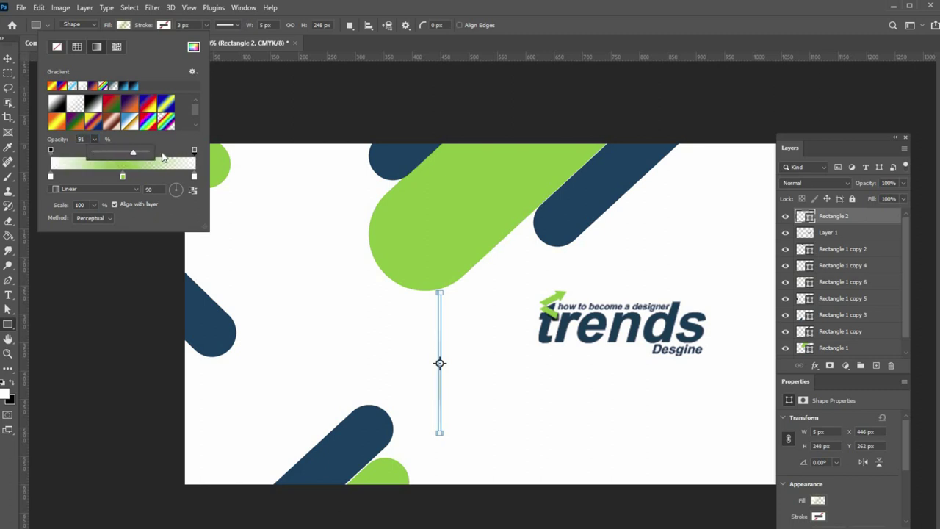
pyautogui.click(180, 149)
pyautogui.click(7, 59)
pyautogui.click(119, 265)
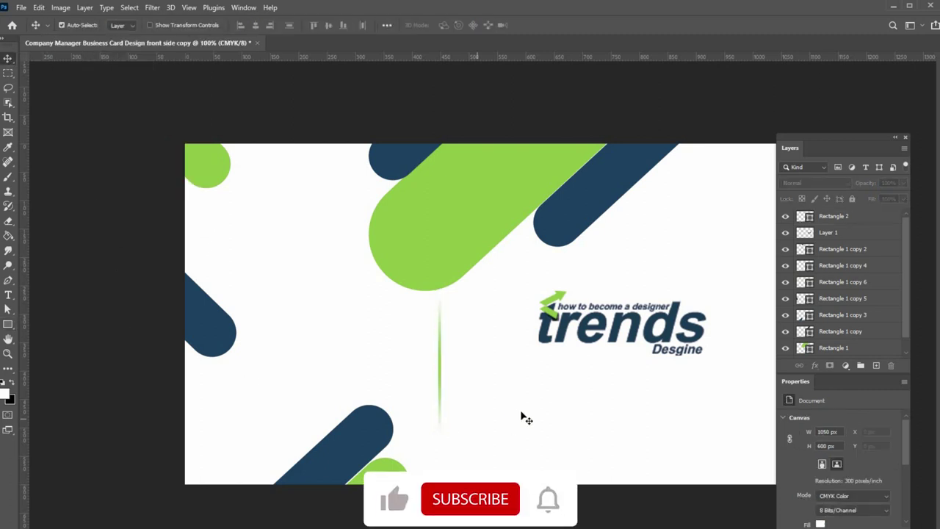
# Move the green divider line slightly right and shift the trends logo down and left, closer to the line.
pyautogui.moveTo(450, 376); pyautogui.dragTo(483, 374)
pyautogui.moveTo(571, 324); pyautogui.dragTo(539, 354)
# Bring the QR code over from the other card document and place it just right of the trends logo.
pyautogui.hotkey('ctrl', 'Tab')
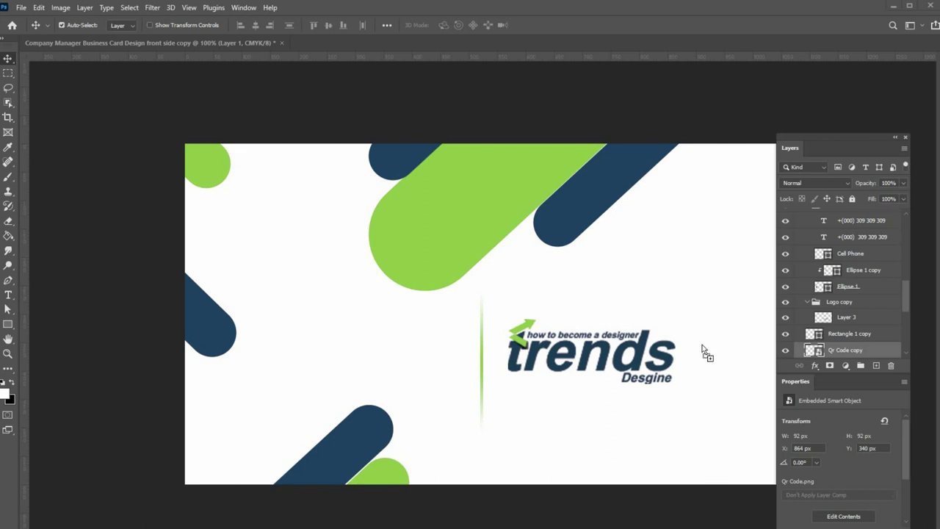
pyautogui.moveTo(556, 308); pyautogui.dragTo(738, 342)
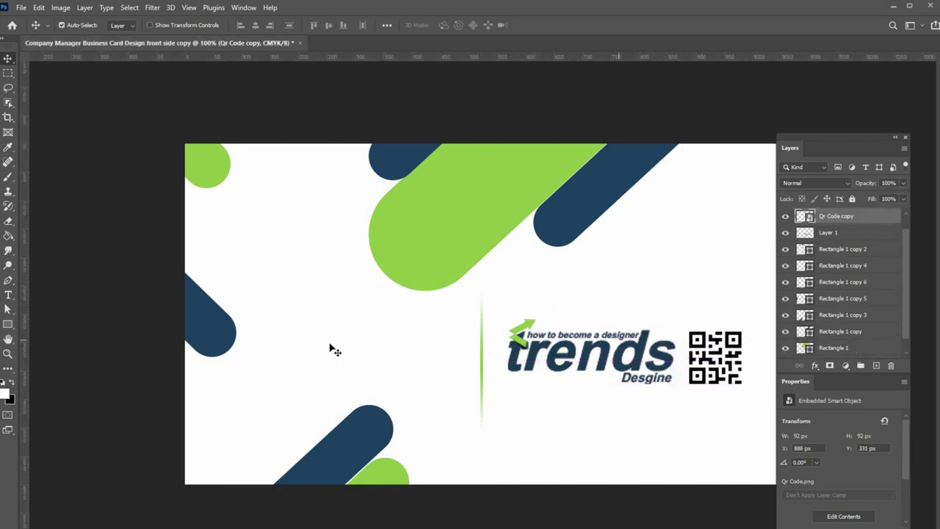
# Draw an unfilled rectangle about 107 by 102 px around the QR code with a 3 px dark blue stroke.
pyautogui.click(9, 325)
pyautogui.moveTo(684, 328); pyautogui.dragTo(747, 387)
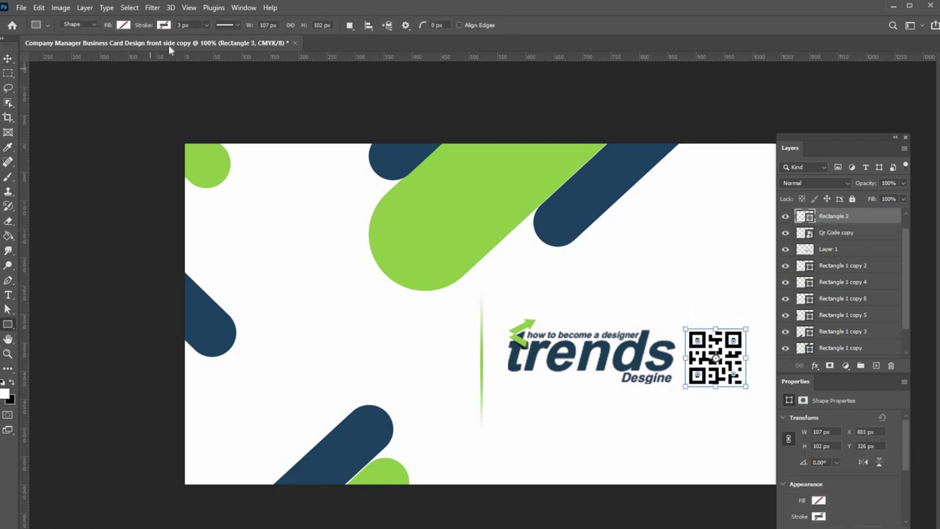
pyautogui.click(123, 25)
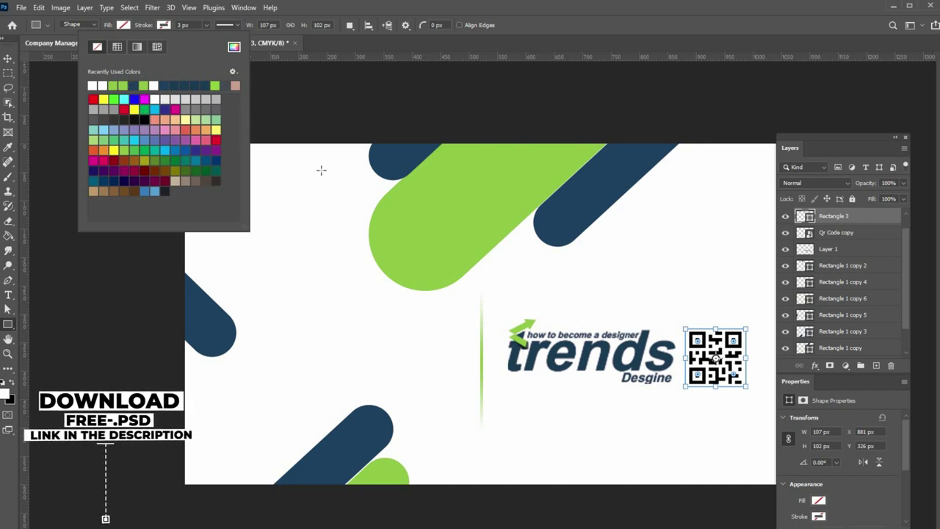
pyautogui.click(142, 85)
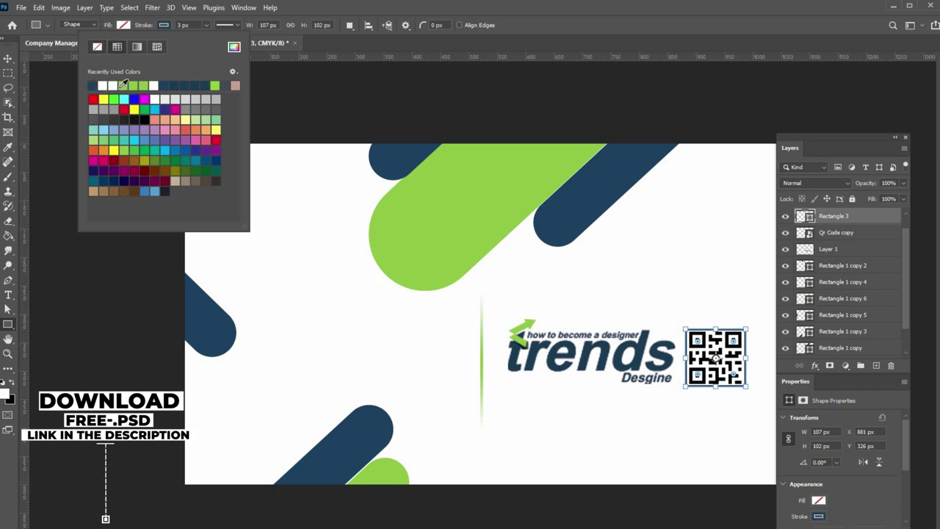
pyautogui.click(8, 60)
pyautogui.press('Down')
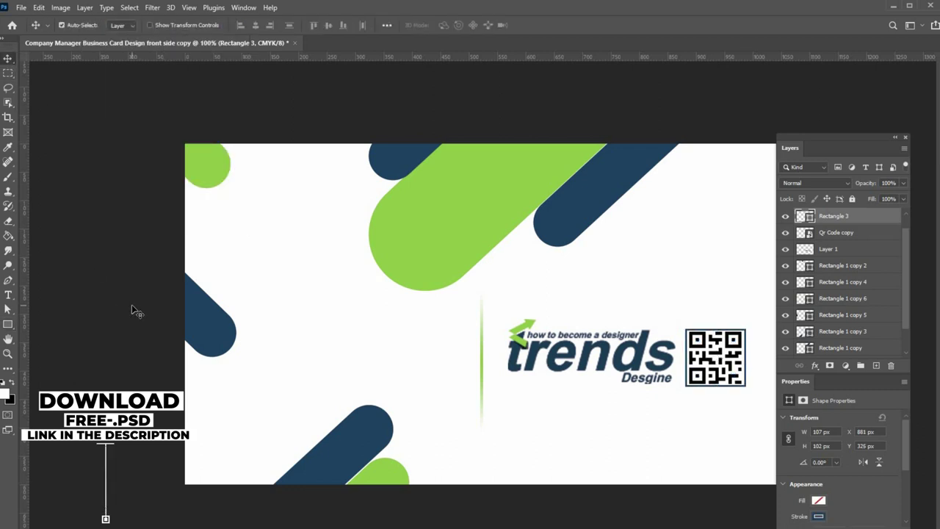
# Scale the QR code's frame up to about 108 by 103 px and nudge it down 1 px.
pyautogui.click(9, 355)
pyautogui.click(717, 358)
pyautogui.click(716, 359)
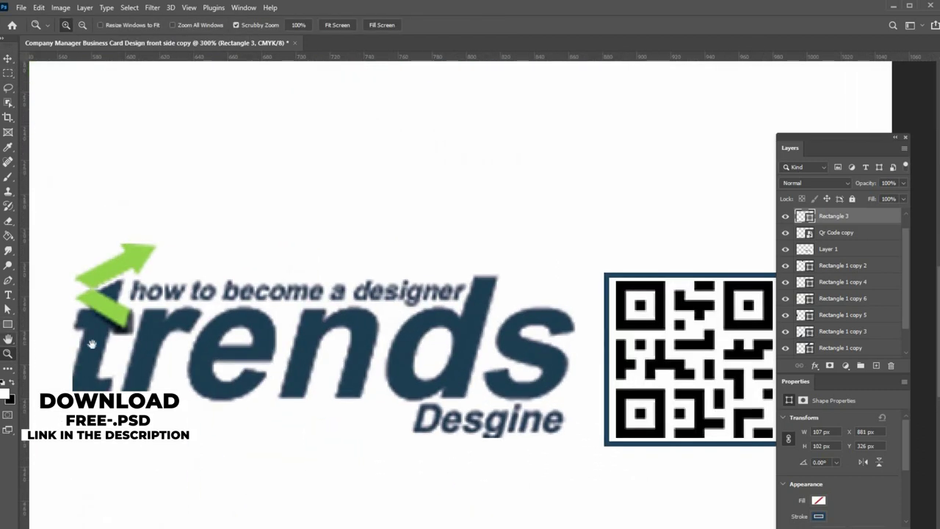
pyautogui.click(9, 339)
pyautogui.moveTo(318, 327); pyautogui.dragTo(144, 259)
pyautogui.click(9, 60)
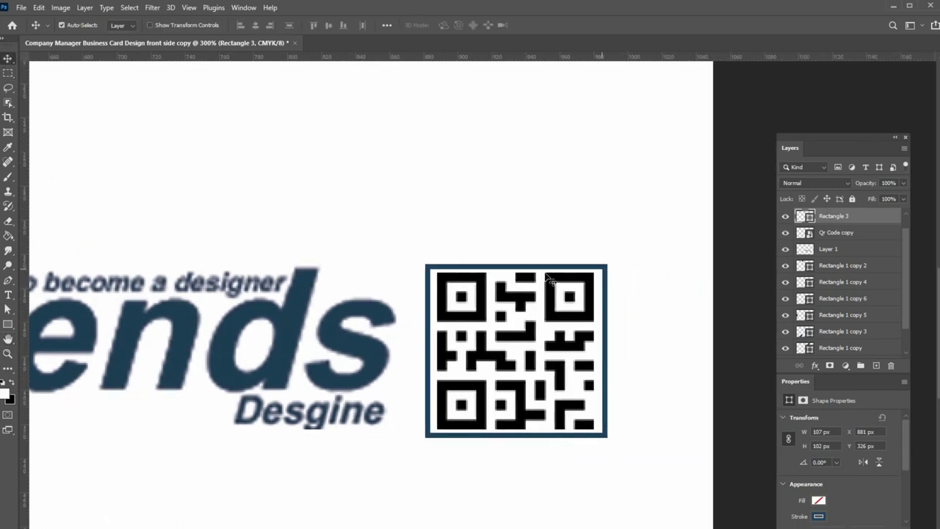
pyautogui.hotkey('ctrl', 't')
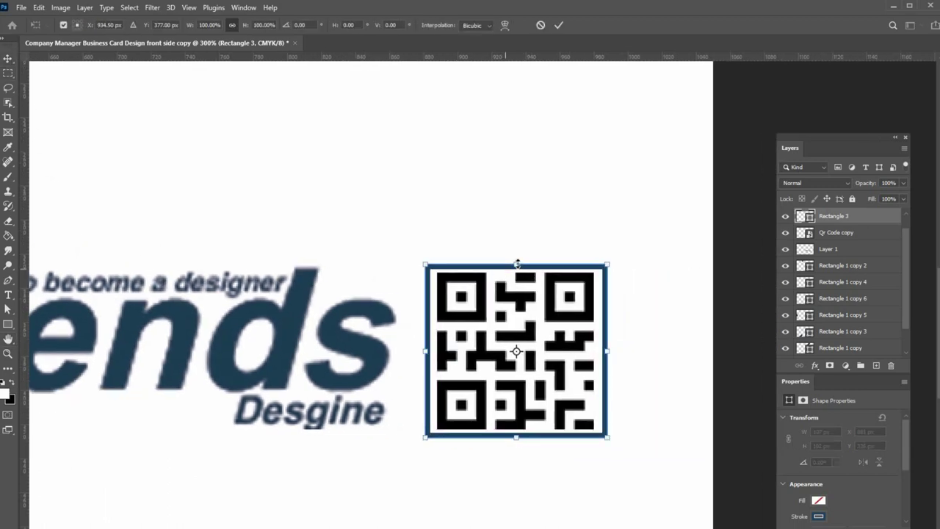
pyautogui.moveTo(517, 263); pyautogui.dragTo(519, 263)
pyautogui.press('Return')
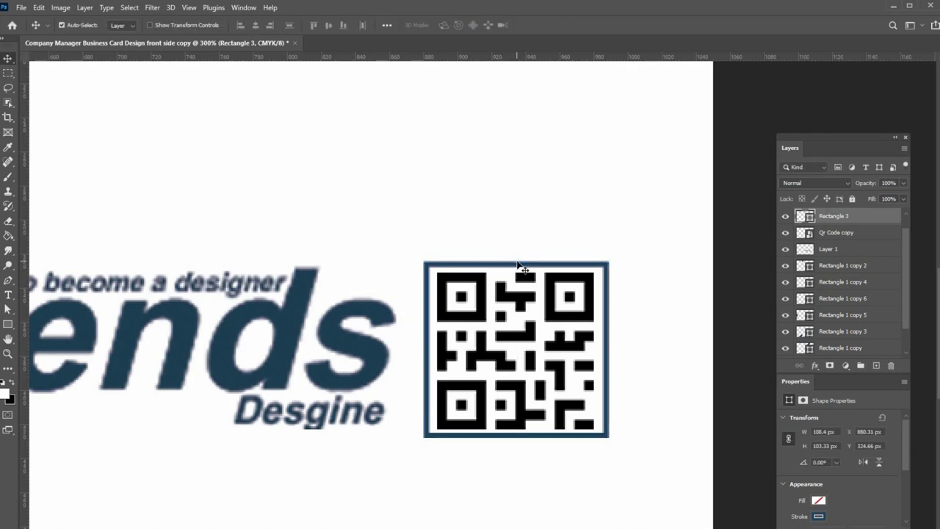
pyautogui.press('Down')
# Enlarge the QR code's frame to about 115 by 110 px for more margin around the code.
pyautogui.press('z')
pyautogui.rightClick(466, 306)
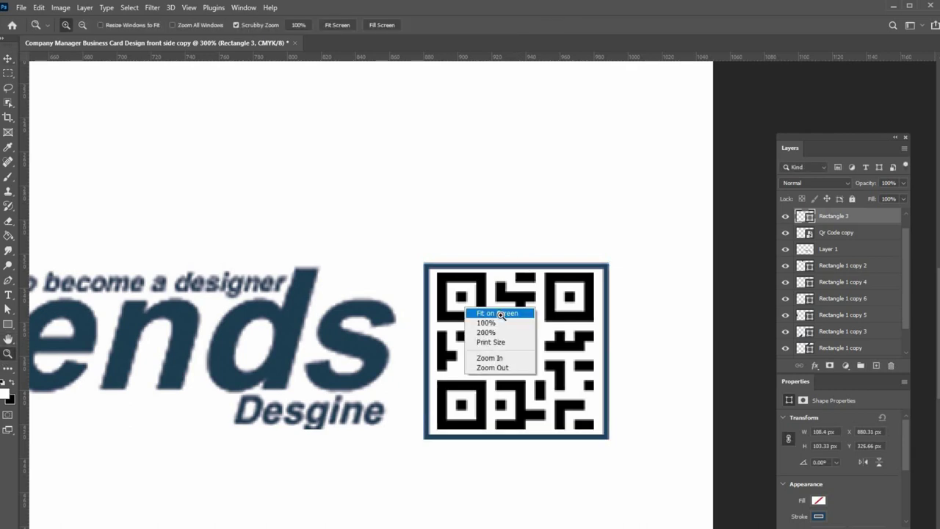
pyautogui.click(499, 310)
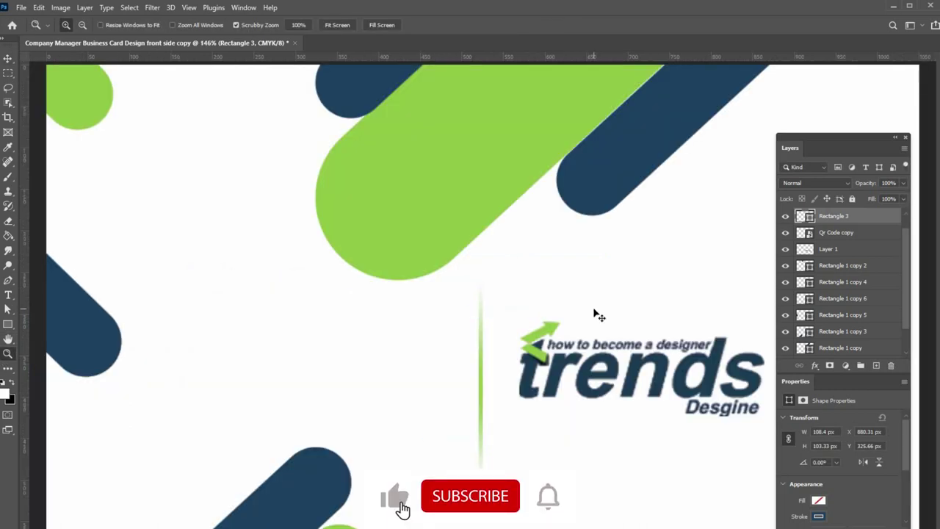
pyautogui.hotkey('ctrl', '1')
pyautogui.click(730, 369)
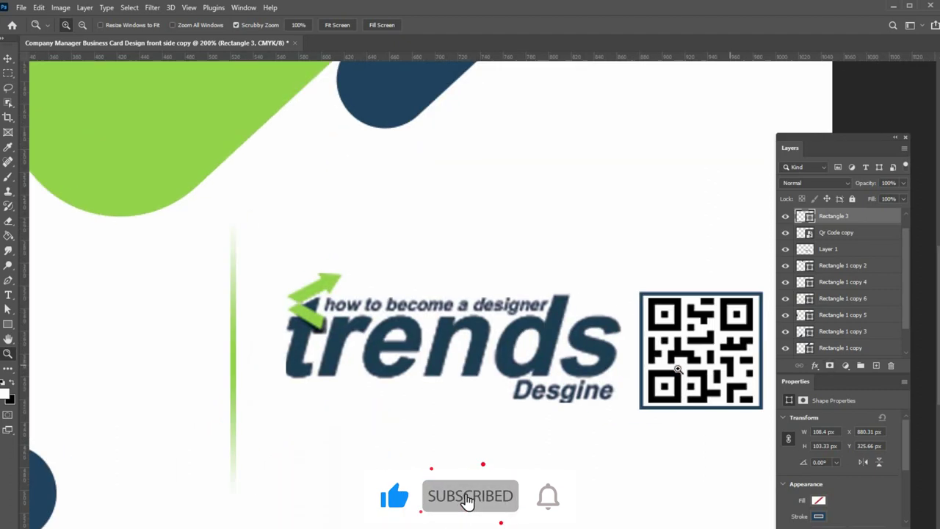
pyautogui.press('v')
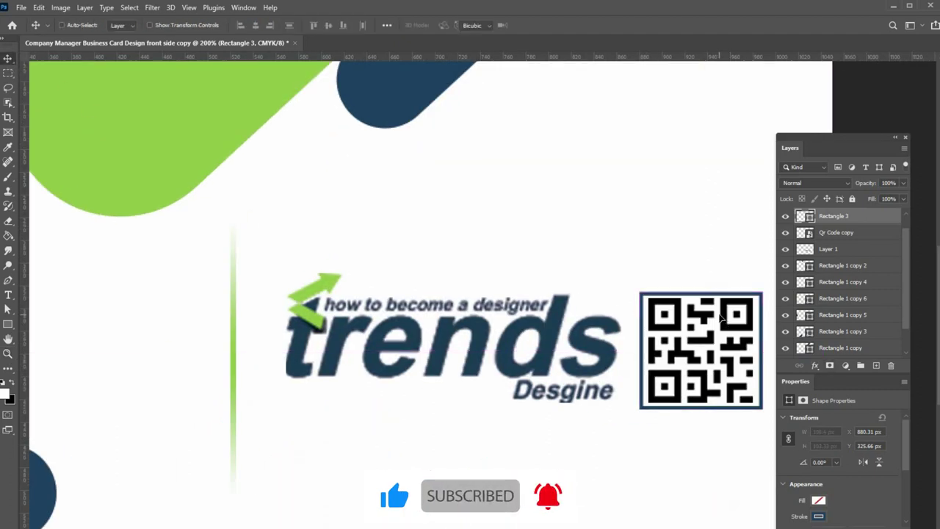
pyautogui.hotkey('ctrl', 't')
pyautogui.moveTo(702, 292); pyautogui.dragTo(702, 287)
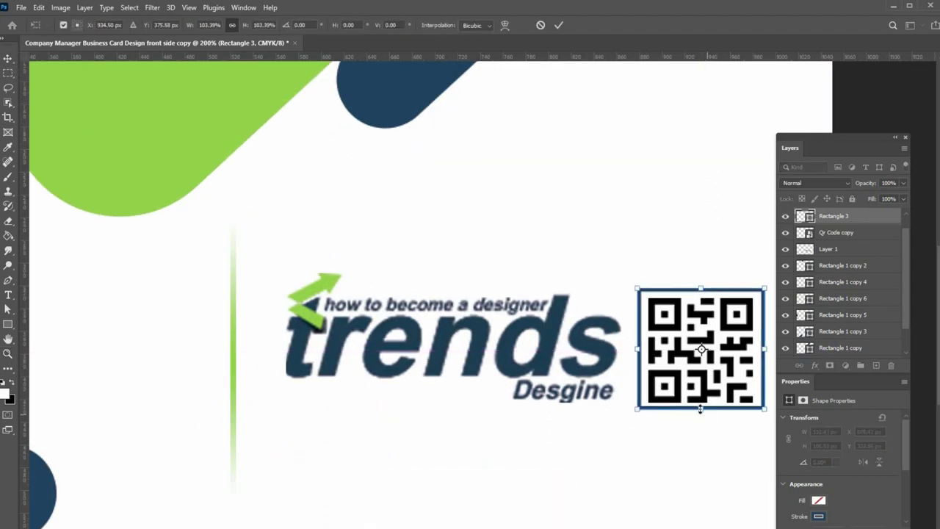
pyautogui.moveTo(702, 408); pyautogui.dragTo(701, 413)
pyautogui.press('Return')
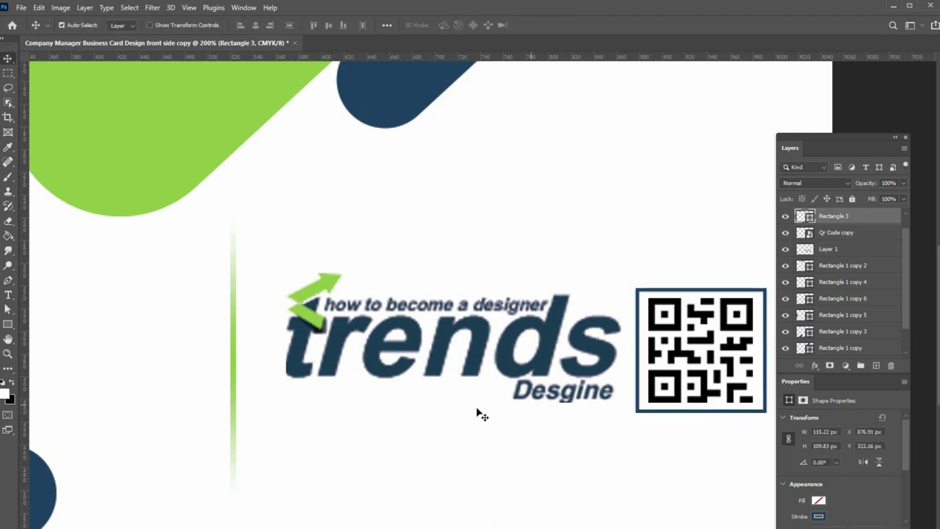
# Draw a circle about 73 px in diameter on a new layer over the large green bar's rounded end and fill it dark blue.
pyautogui.press('z')
pyautogui.moveTo(486, 348); pyautogui.dragTo(474, 353)
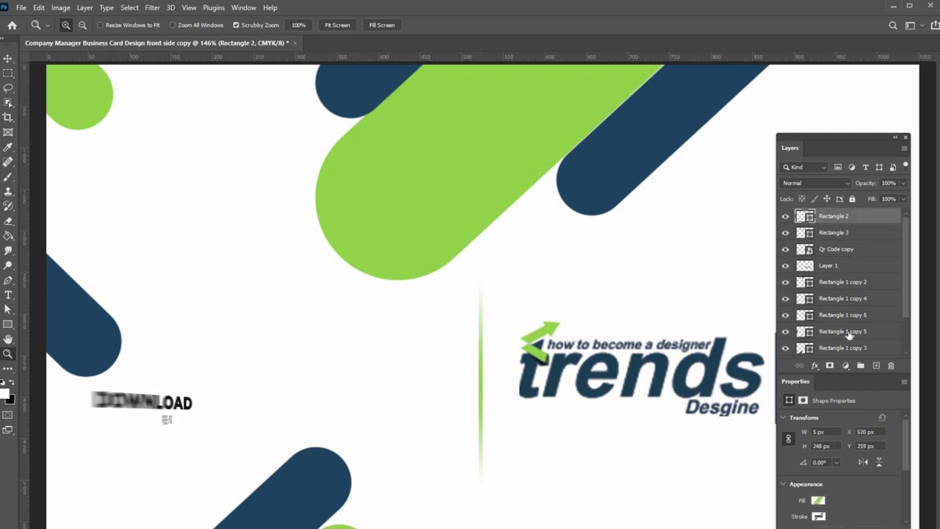
pyautogui.rightClick(6, 326)
pyautogui.click(51, 334)
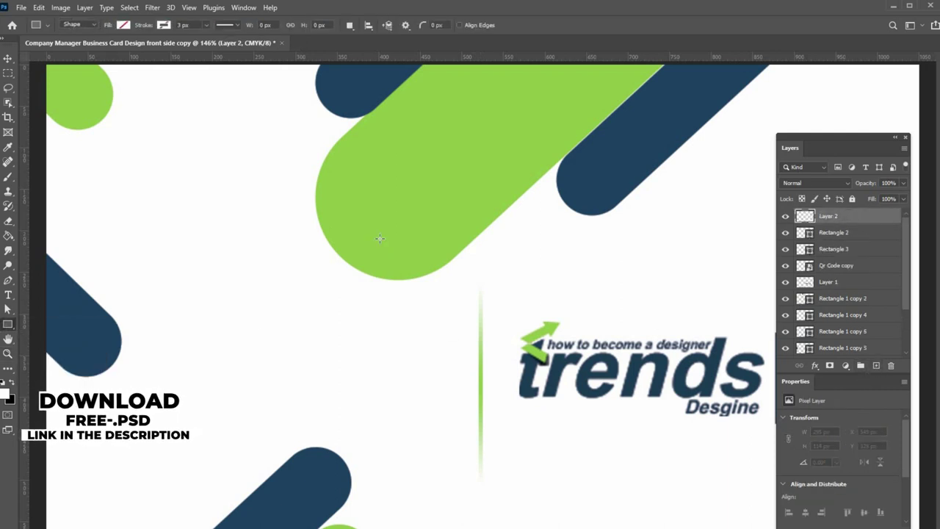
pyautogui.moveTo(347, 155); pyautogui.dragTo(408, 213)
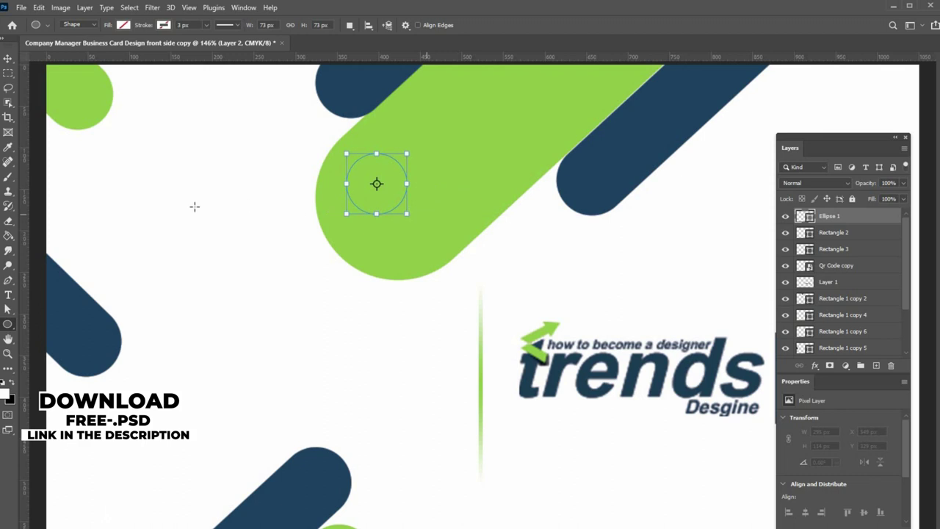
pyautogui.click(123, 25)
pyautogui.click(52, 85)
pyautogui.press('v')
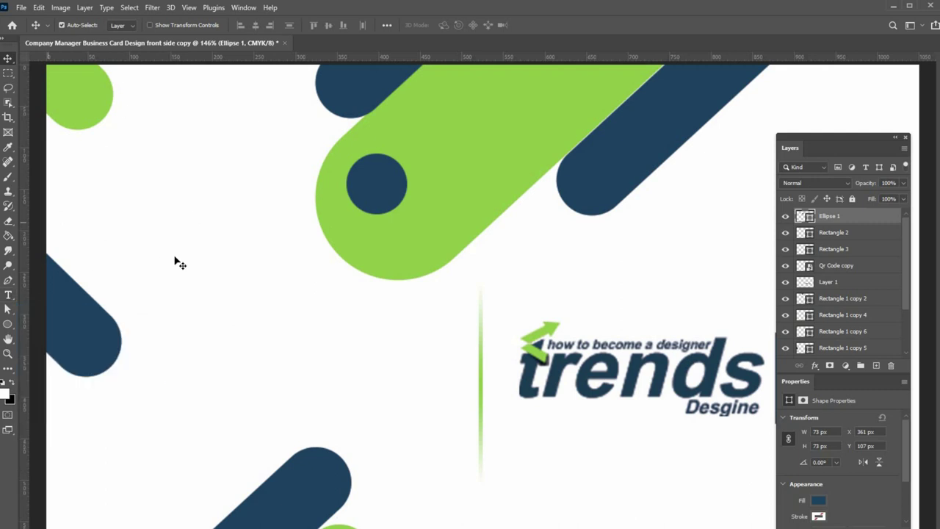
pyautogui.press('u')
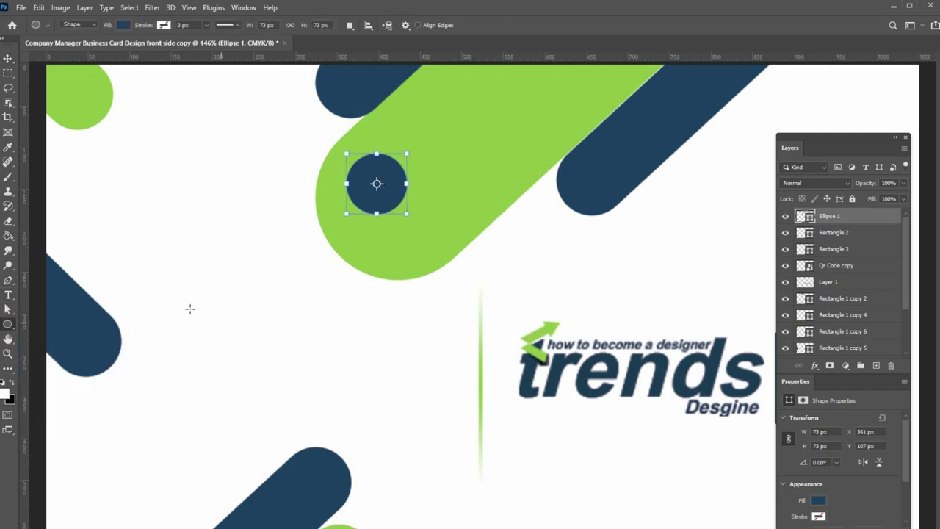
pyautogui.moveTo(181, 303)
pyautogui.mouseDown()
pyautogui.moveTo(218, 340)
pyautogui.moveTo(213, 334)
pyautogui.mouseUp()
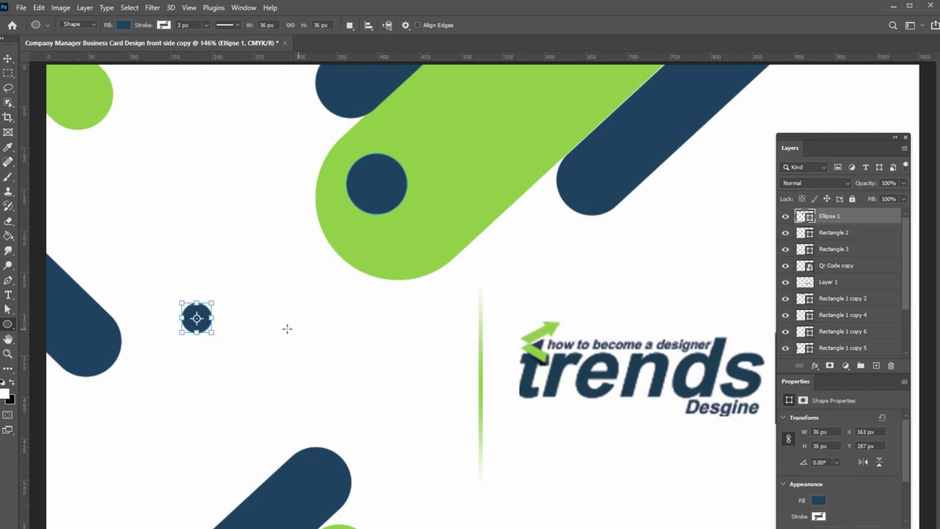
pyautogui.click(9, 60)
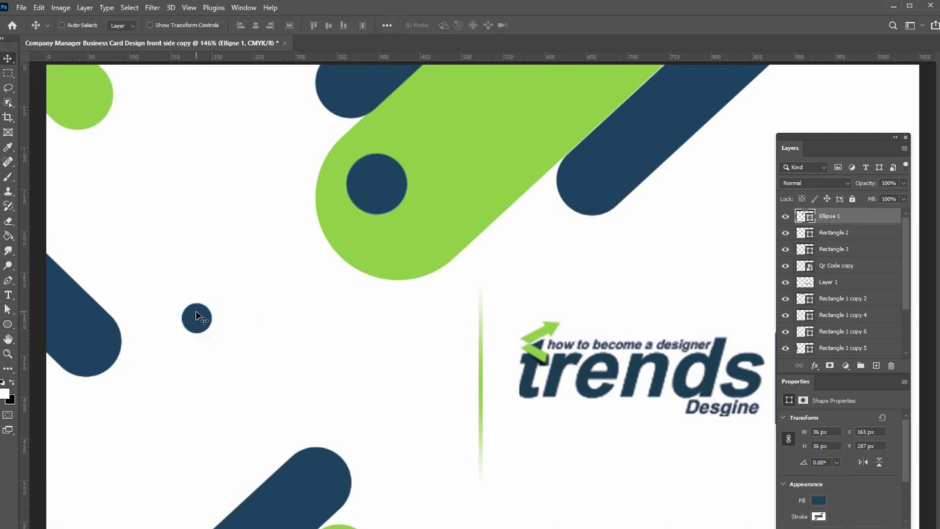
pyautogui.hotkey('ctrl', 'z')
# Draw a circle about 39 px in diameter on a new layer, right of the left-edge dark blue bar, and fill it dark blue.
pyautogui.click(876, 366)
pyautogui.click(8, 324)
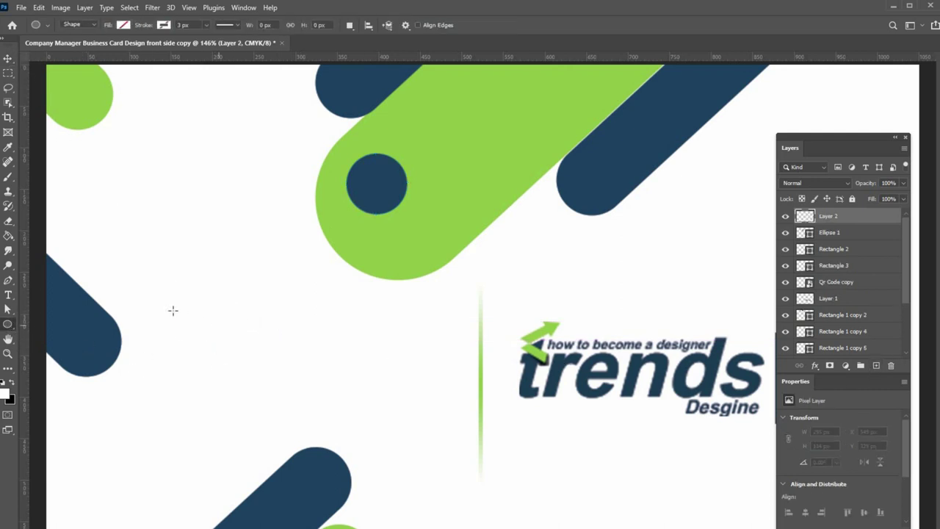
pyautogui.moveTo(163, 309); pyautogui.dragTo(197, 343)
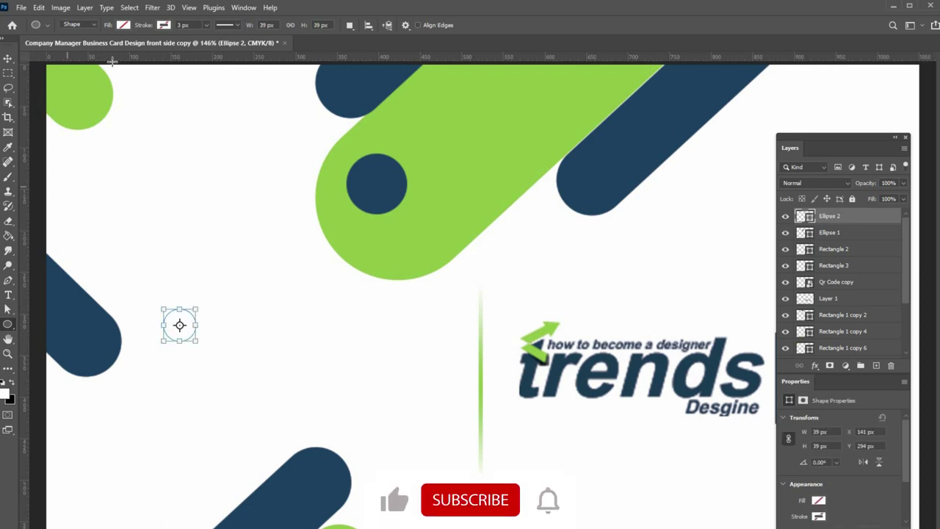
pyautogui.click(123, 26)
pyautogui.click(57, 83)
pyautogui.click(516, 14)
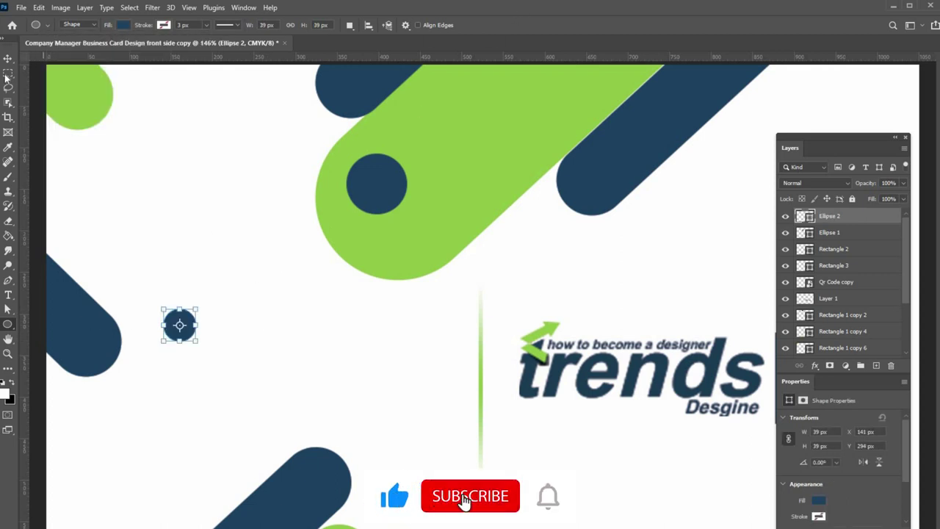
# Duplicate the small dark blue circle just above the original and fill the copy with light green.
pyautogui.press('v')
pyautogui.moveTo(179, 324); pyautogui.dragTo(186, 283)
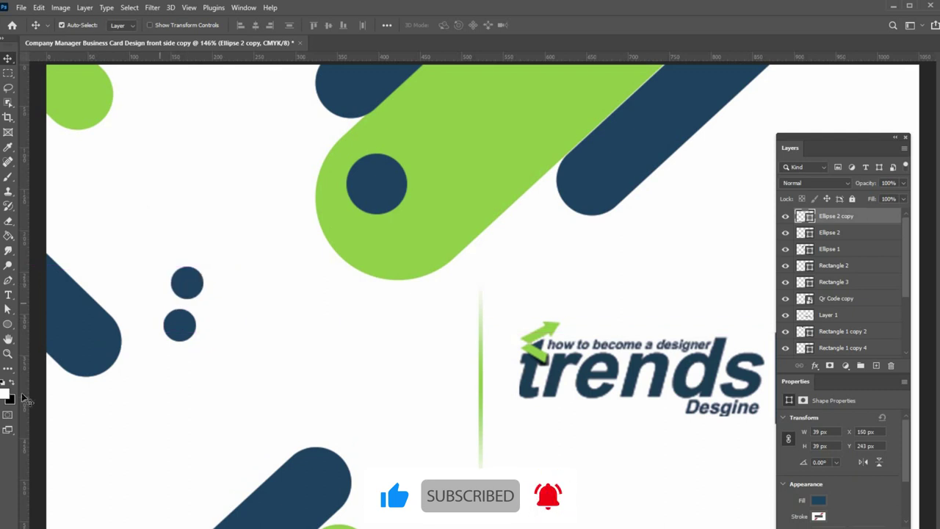
pyautogui.click(7, 324)
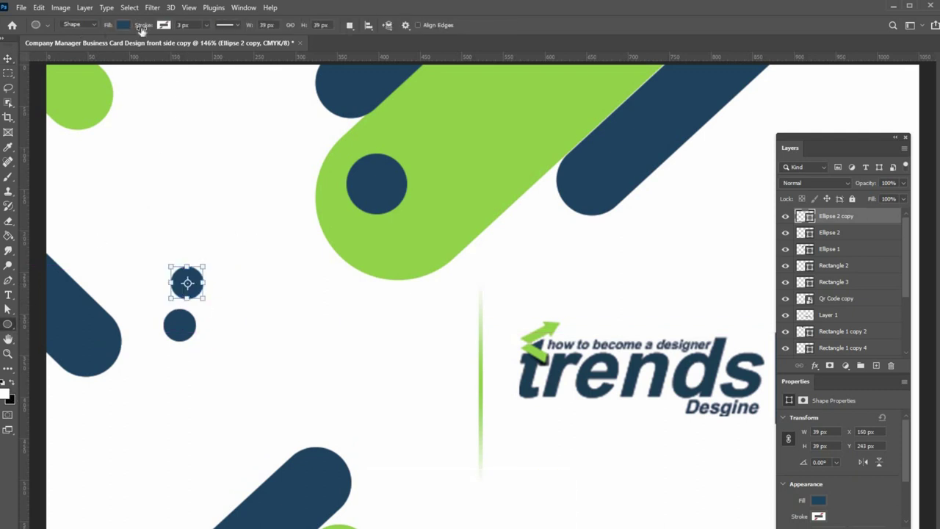
pyautogui.click(123, 25)
pyautogui.click(86, 87)
pyautogui.press('Return')
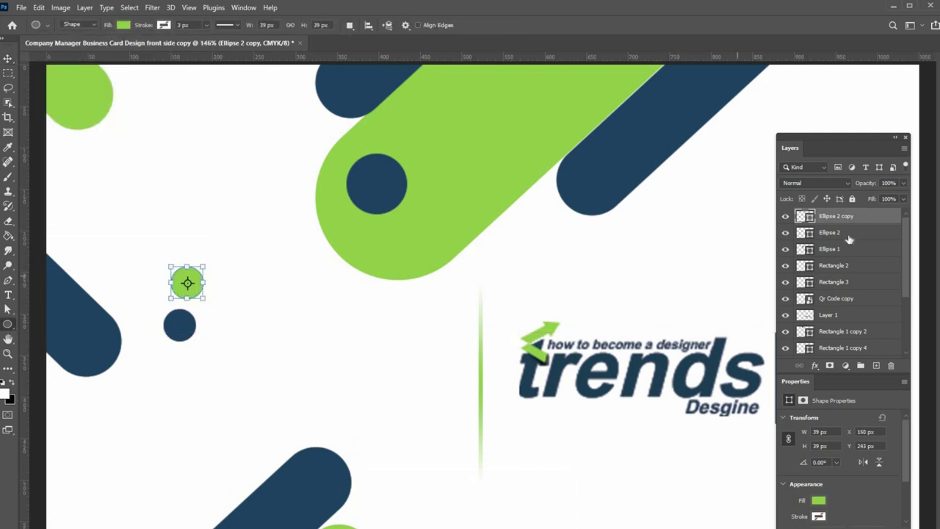
# Clip the small green circle to the dark blue circle below it and move it down to overlap the circle's upper part.
pyautogui.hotkey('ctrl', 't')
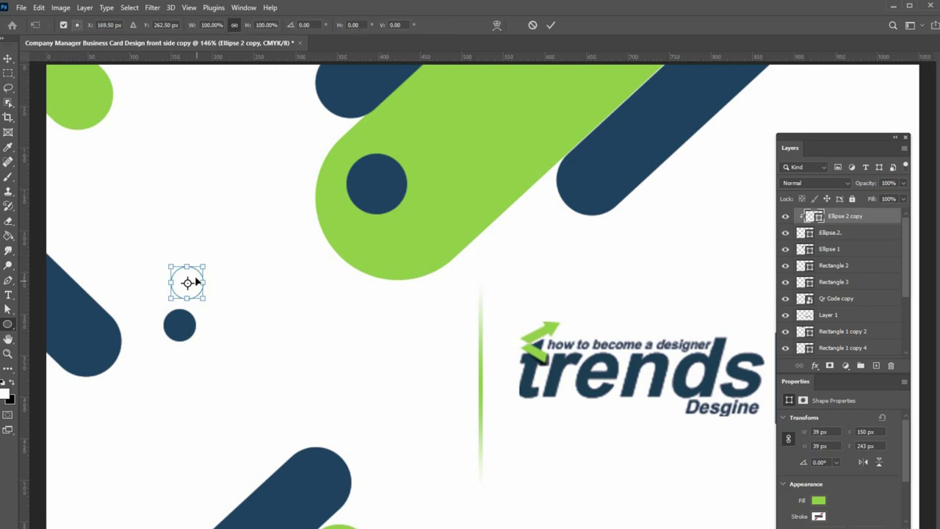
pyautogui.moveTo(193, 282); pyautogui.dragTo(195, 312)
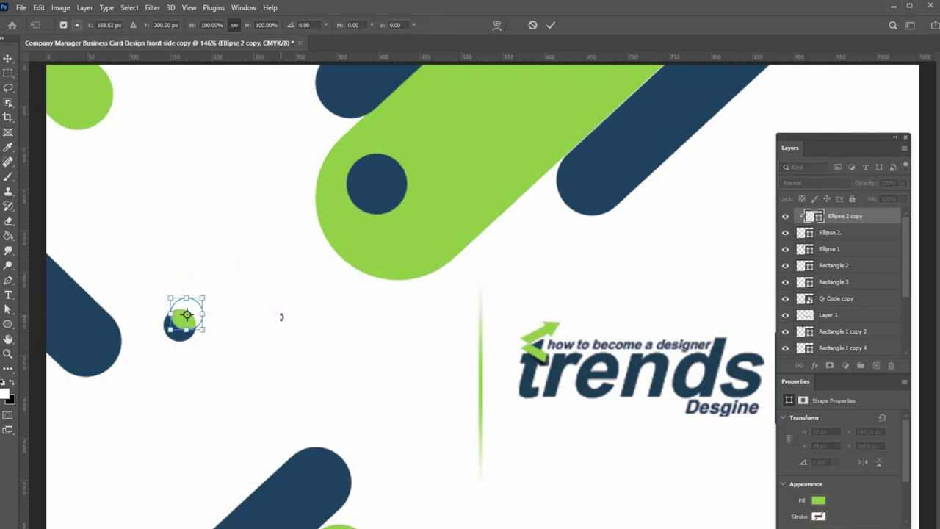
pyautogui.click(6, 64)
pyautogui.click(334, 386)
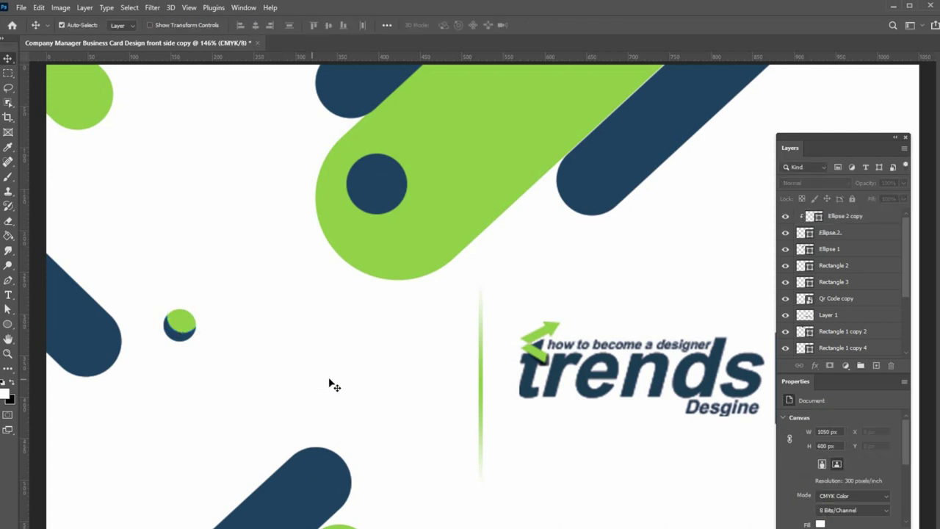
# Duplicate the small two-tone circle twice, placing the copies below the original in a vertical column.
pyautogui.click(842, 222)
pyautogui.hotkey('ctrl', 'alt', 't')
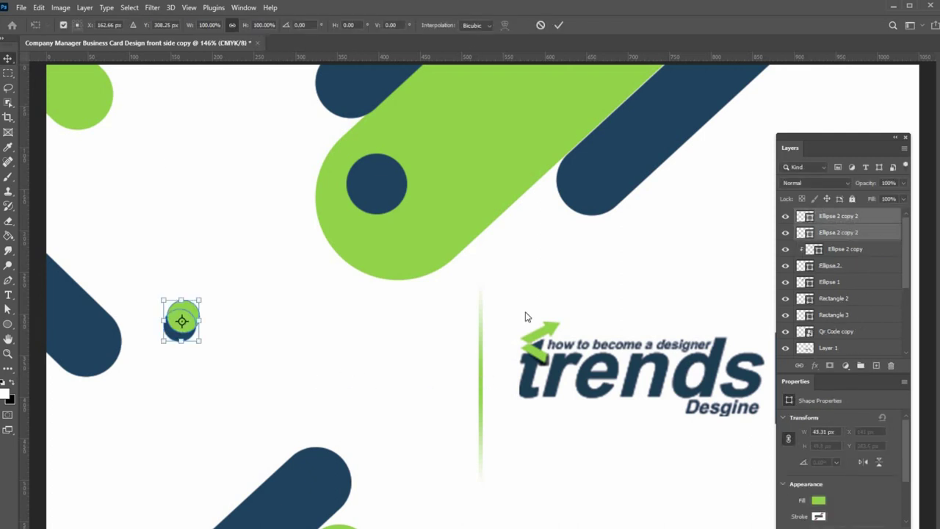
pyautogui.moveTo(184, 316); pyautogui.dragTo(181, 425)
pyautogui.press('Return')
pyautogui.hotkey('ctrl', 'alt', 't')
pyautogui.press('Return')
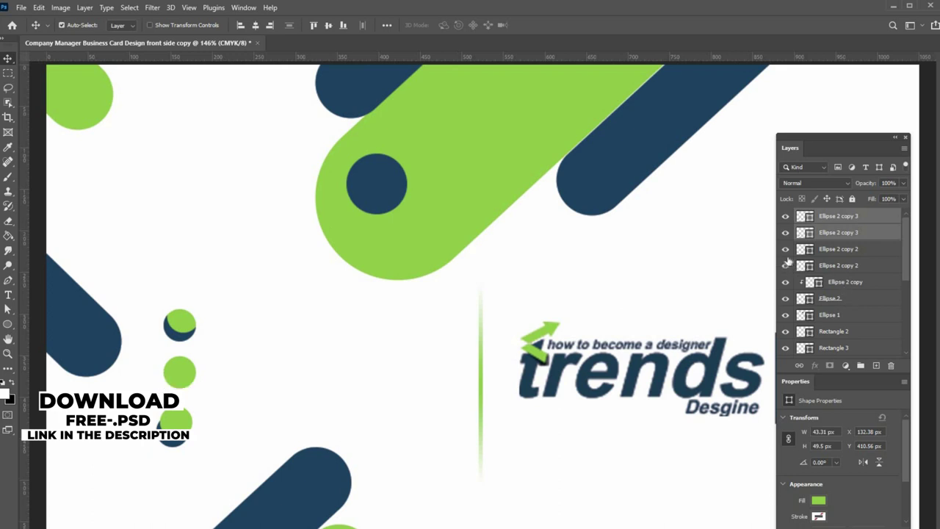
# Clip the green copies to their dark blue circles and shift the bottom circle's green shape toward its upper-left edge.
pyautogui.click(837, 250)
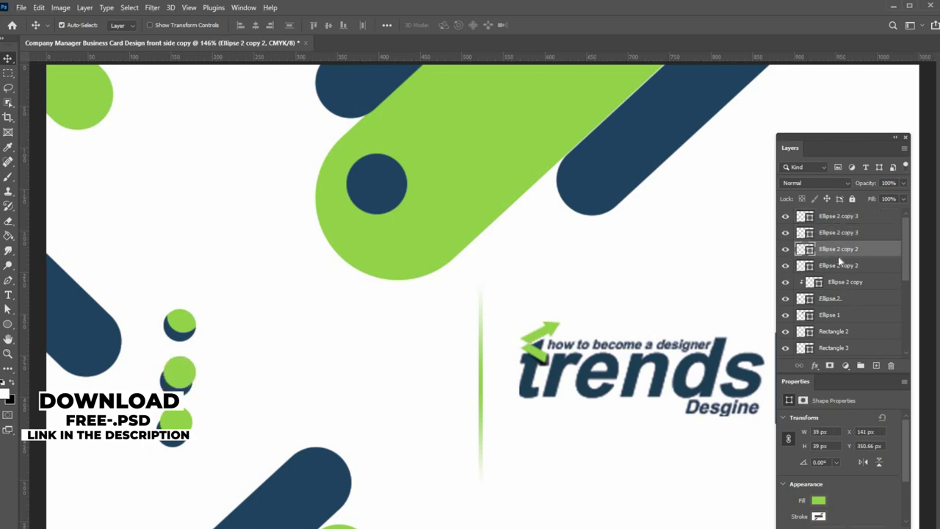
pyautogui.click(842, 224)
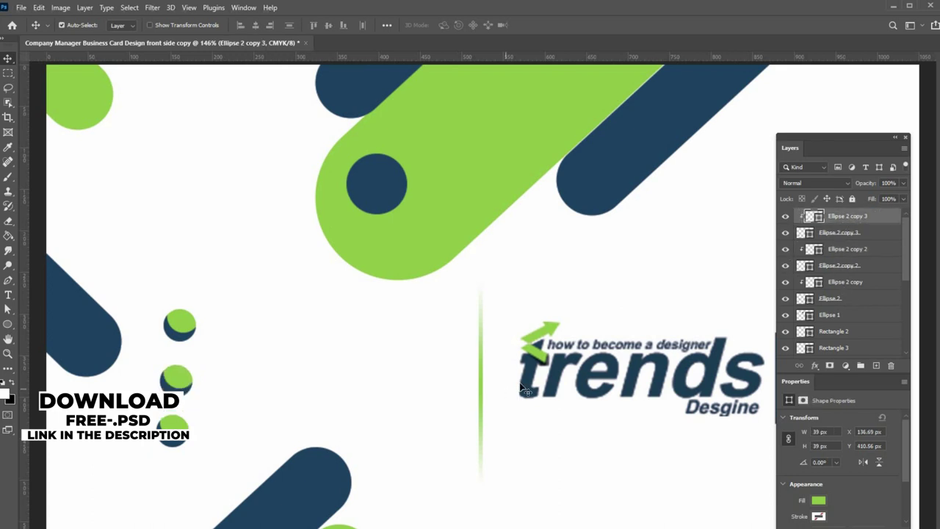
pyautogui.hotkey('ctrl', 't')
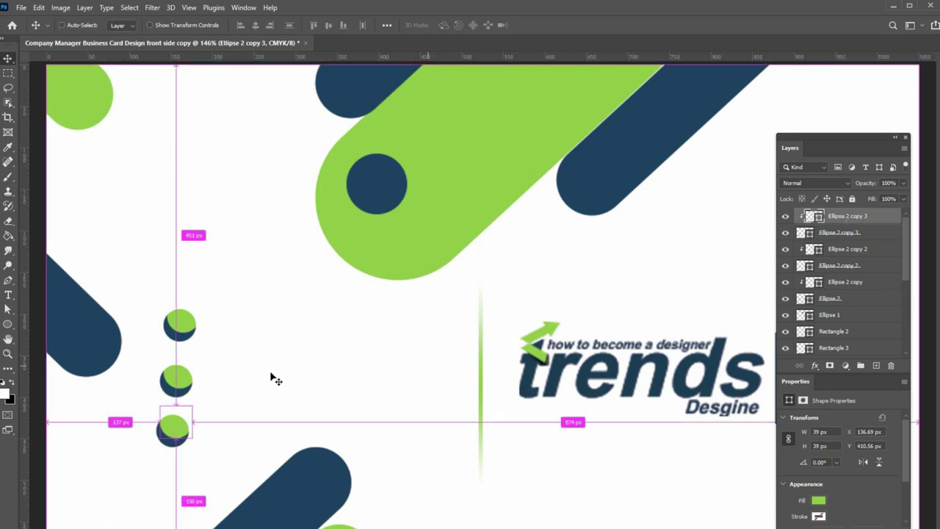
pyautogui.moveTo(177, 422); pyautogui.dragTo(172, 428)
pyautogui.press('Return')
# Shift the green shape in the middle circle so it covers only the circle's top part.
pyautogui.click(179, 382)
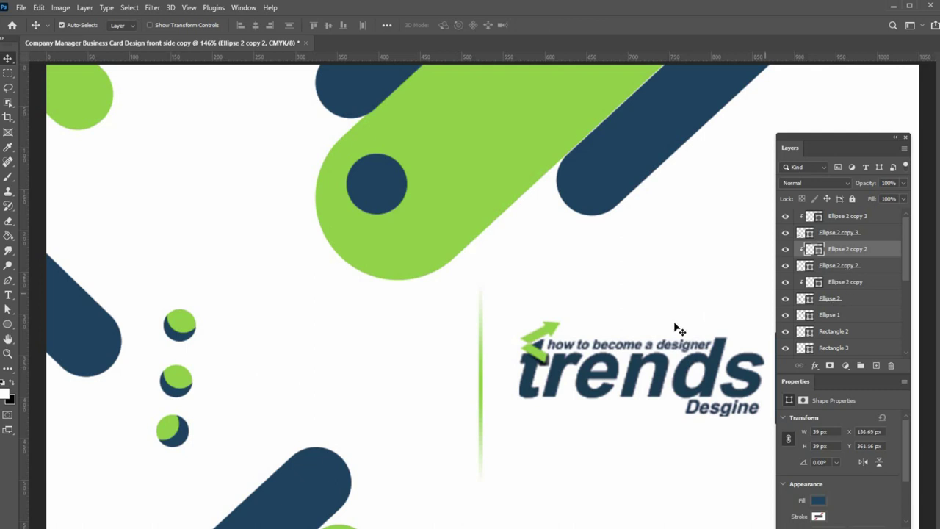
pyautogui.click(841, 265)
pyautogui.hotkey('ctrl', 't')
pyautogui.moveTo(208, 371); pyautogui.dragTo(210, 378)
pyautogui.press('Return')
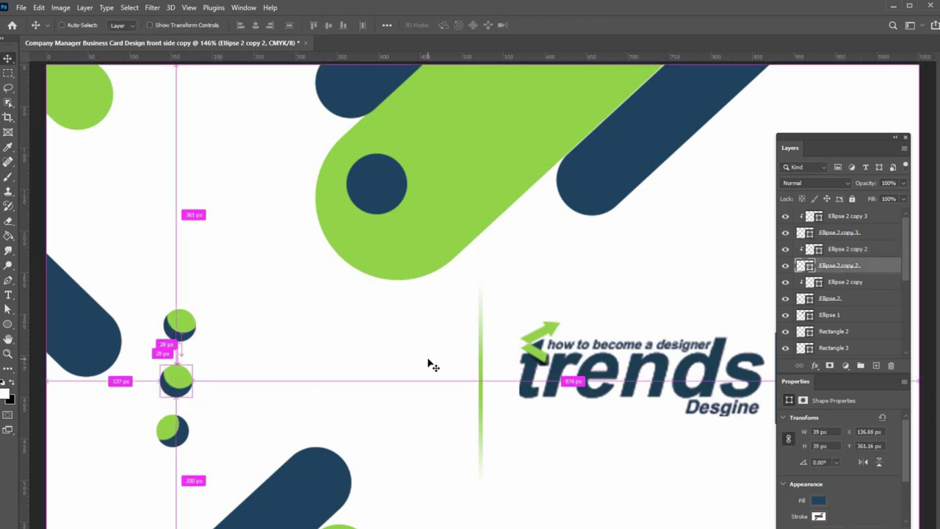
pyautogui.click(185, 378)
pyautogui.hotkey('ctrl', 't')
pyautogui.moveTo(187, 380); pyautogui.dragTo(176, 380)
pyautogui.press('Return')
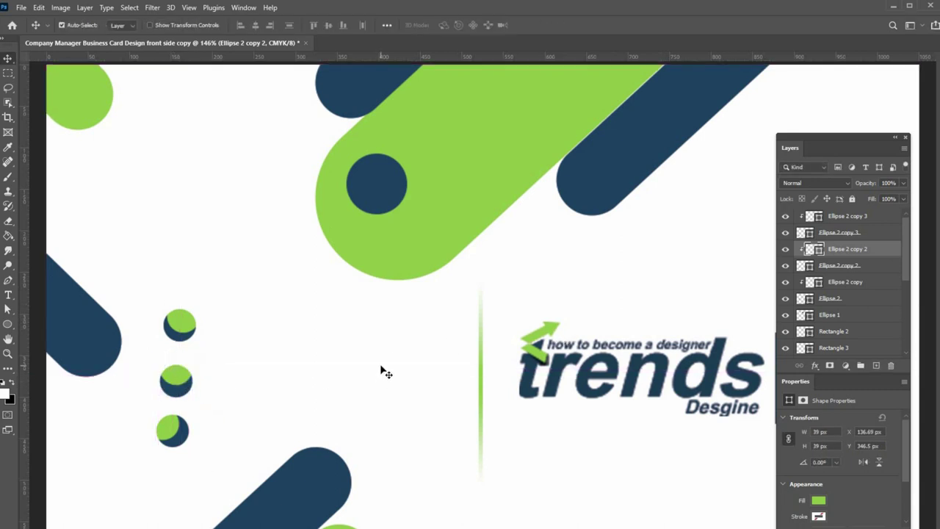
# Place vertical guides at 130.5 px and one circle width further right, and align the bottom two-tone circle between them.
pyautogui.moveTo(72, 394); pyautogui.dragTo(155, 397)
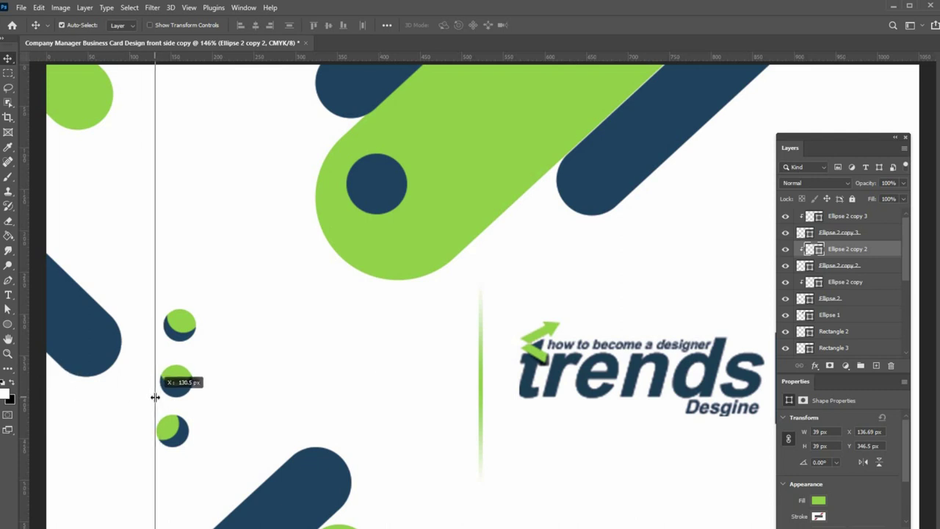
pyautogui.moveTo(27, 397); pyautogui.dragTo(188, 409)
pyautogui.click(852, 232)
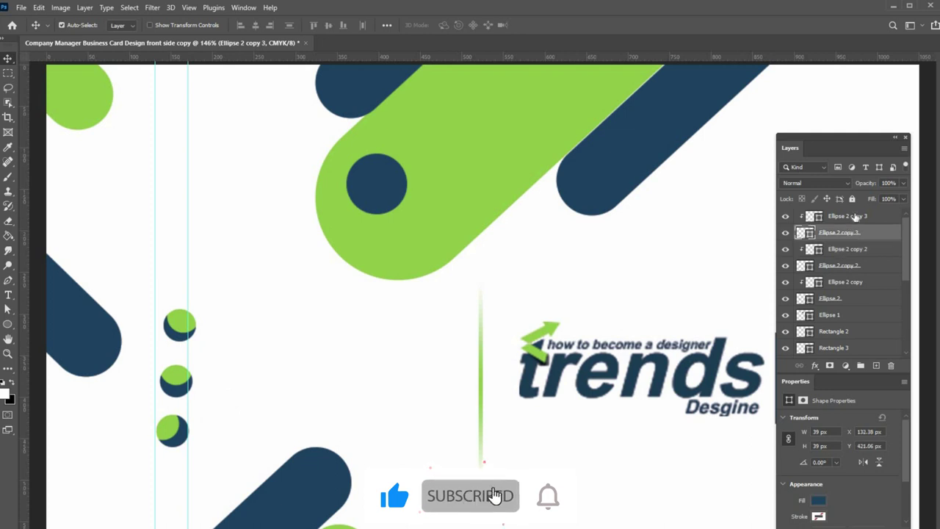
pyautogui.keyDown('ctrl'); pyautogui.click(854, 216); pyautogui.keyUp('ctrl')
pyautogui.hotkey('shift', 'Left')
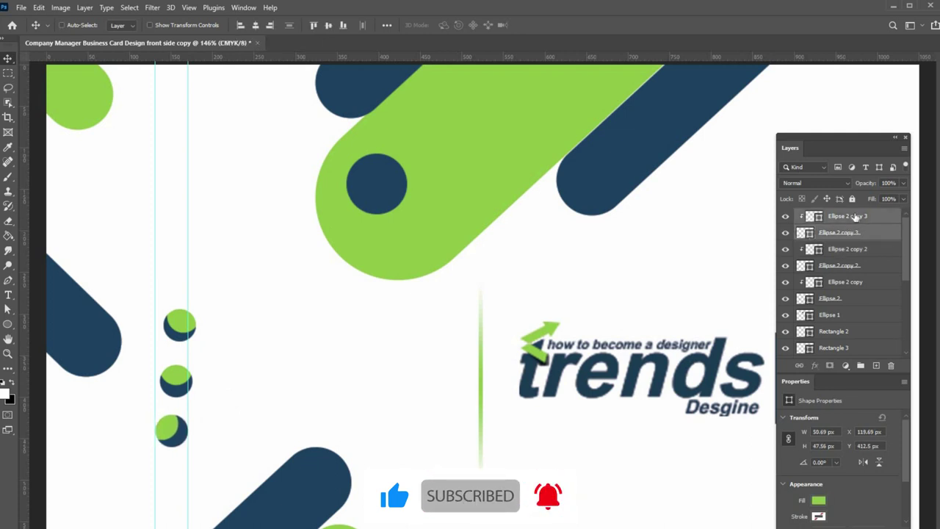
# Align the middle and top two-tone circles between the two vertical guides.
pyautogui.click(844, 249)
pyautogui.click(839, 266)
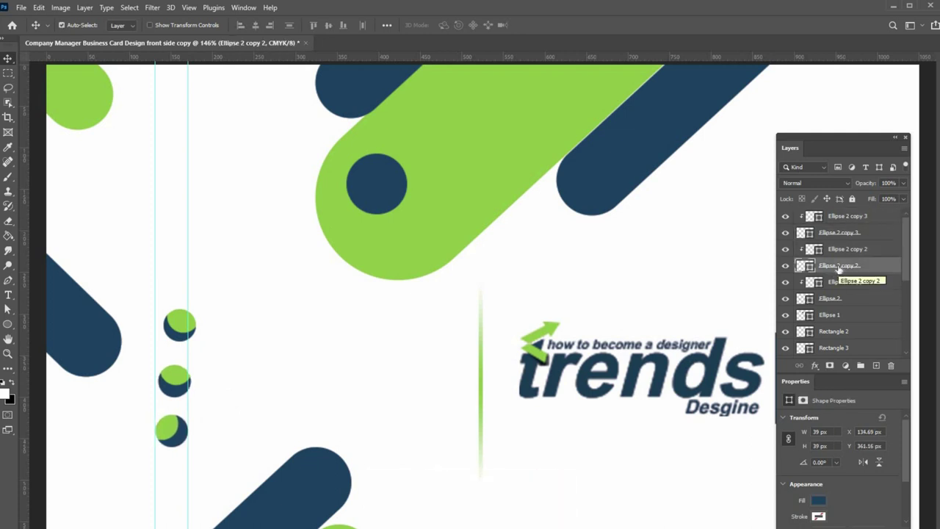
pyautogui.keyDown('ctrl'); pyautogui.click(853, 250); pyautogui.keyUp('ctrl')
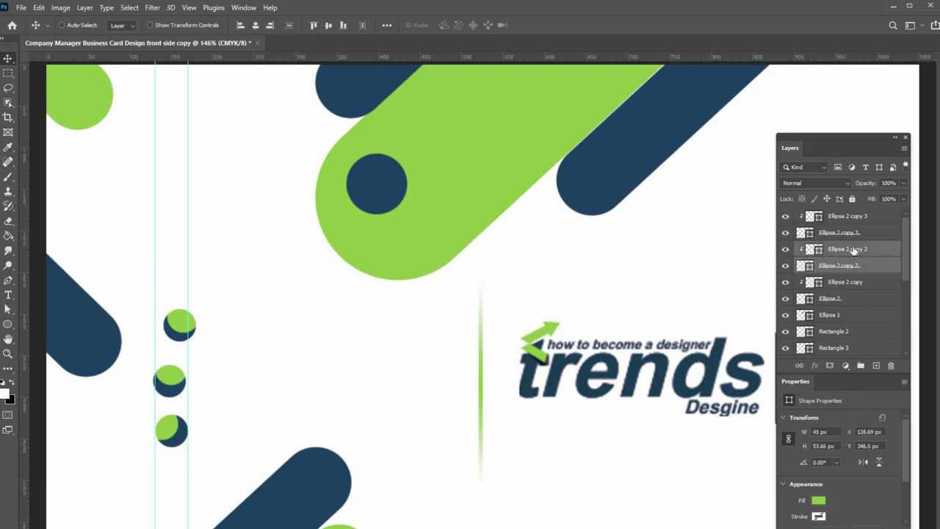
pyautogui.click(838, 287)
pyautogui.keyDown('ctrl'); pyautogui.click(840, 303); pyautogui.keyUp('ctrl')
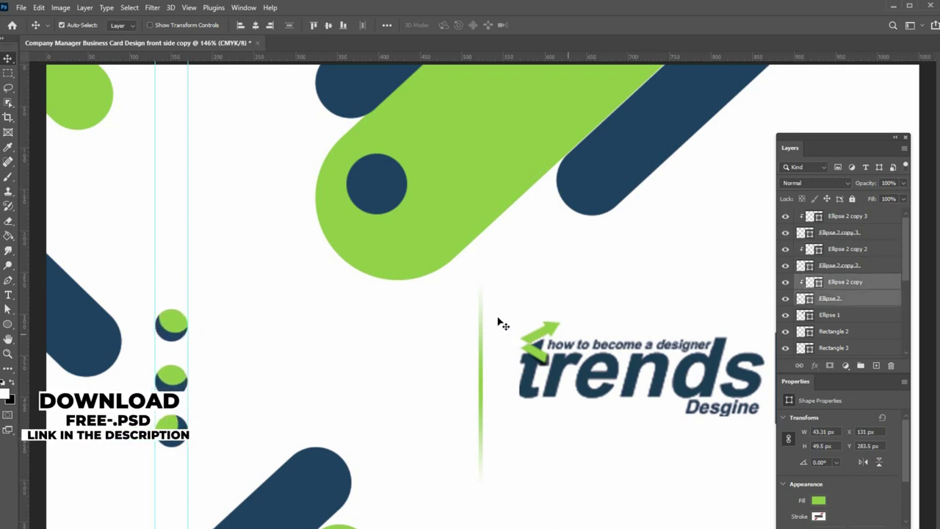
# Enlarge the dark blue circle over the large green bar's rounded end and adjust its position there.
pyautogui.click(391, 185)
pyautogui.hotkey('ctrl', 't')
pyautogui.moveTo(405, 214)
pyautogui.mouseDown()
pyautogui.moveTo(428, 235)
pyautogui.moveTo(390, 193)
pyautogui.moveTo(402, 191)
pyautogui.moveTo(382, 195)
pyautogui.moveTo(384, 212)
pyautogui.moveTo(399, 196)
pyautogui.mouseUp()
pyautogui.press('Return')
# Copy the Cell Phone icon layer from the other card design onto the top two-tone circle.
pyautogui.hotkey('ctrl', 'Tab')
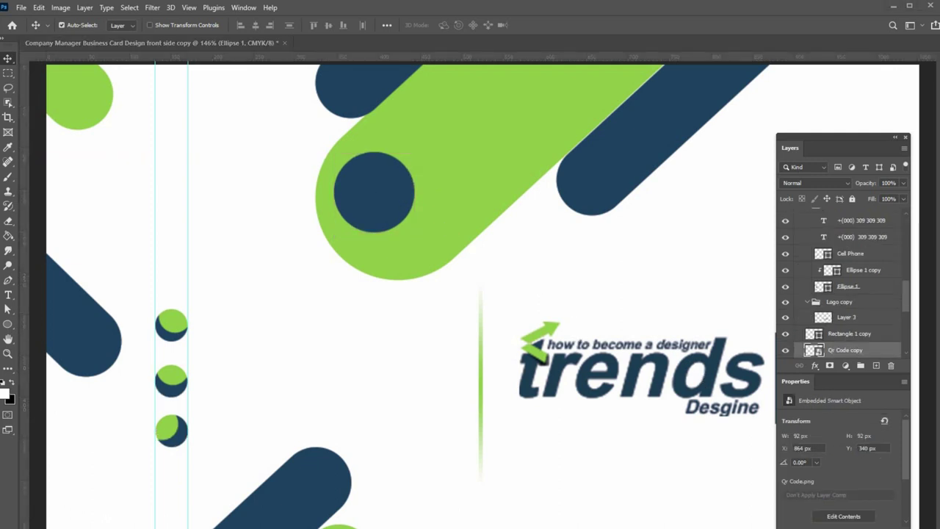
pyautogui.click(830, 210)
pyautogui.moveTo(851, 263); pyautogui.dragTo(744, 250)
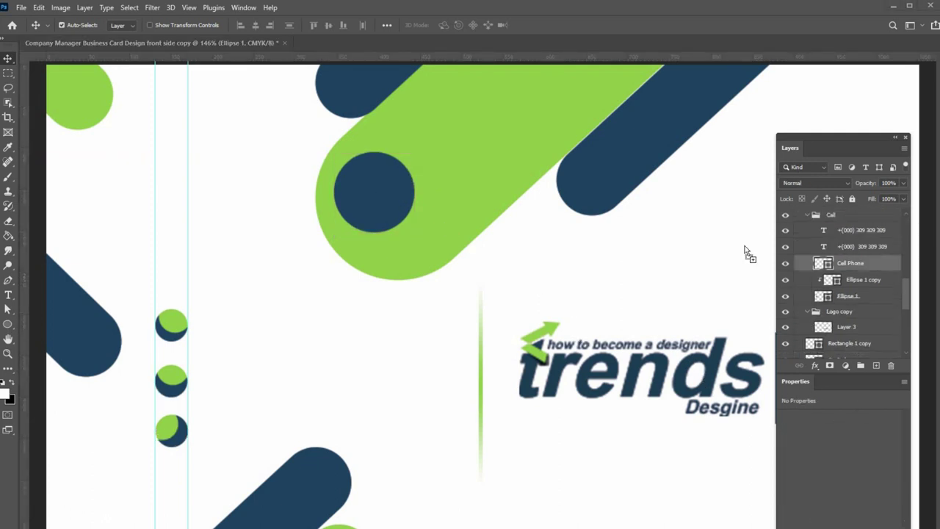
pyautogui.click(173, 336)
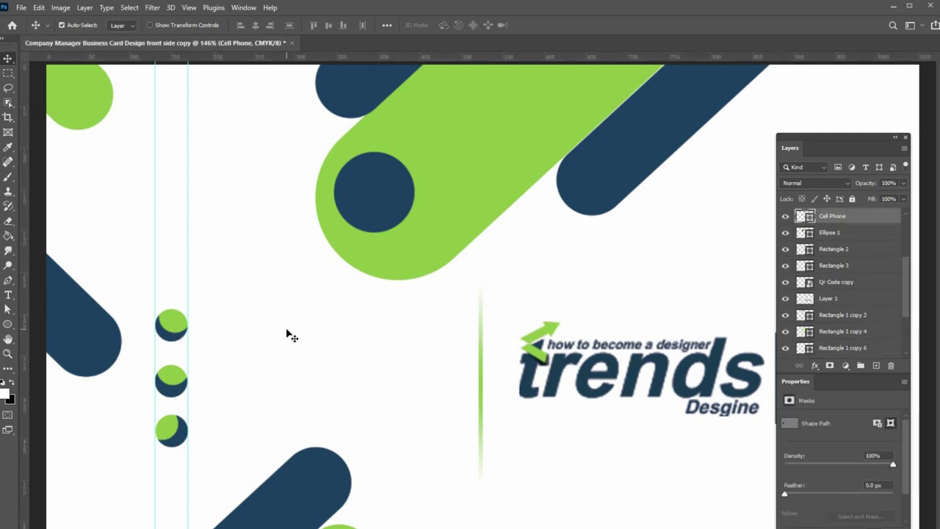
# Bring the Cell Phone icon to the front and scale it down to fit centred inside the top circle.
pyautogui.hotkey('ctrl', 'shift', ']')
pyautogui.hotkey('ctrl', 'Down')
pyautogui.hotkey('ctrl', 'Down')
pyautogui.hotkey('ctrl', 'Down')
pyautogui.hotkey('ctrl', 'Down')
pyautogui.hotkey('ctrl', 'Down')
pyautogui.hotkey('ctrl', 'Right')
pyautogui.hotkey('ctrl', 'Right')
pyautogui.hotkey('ctrl', 'Right')
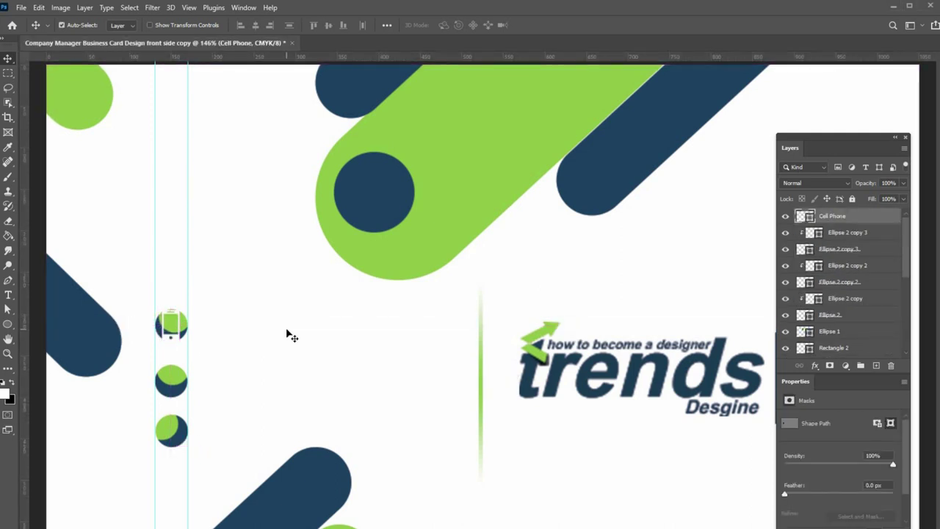
pyautogui.hotkey('ctrl', 't')
pyautogui.moveTo(180, 309); pyautogui.dragTo(176, 317)
pyautogui.press('Return')
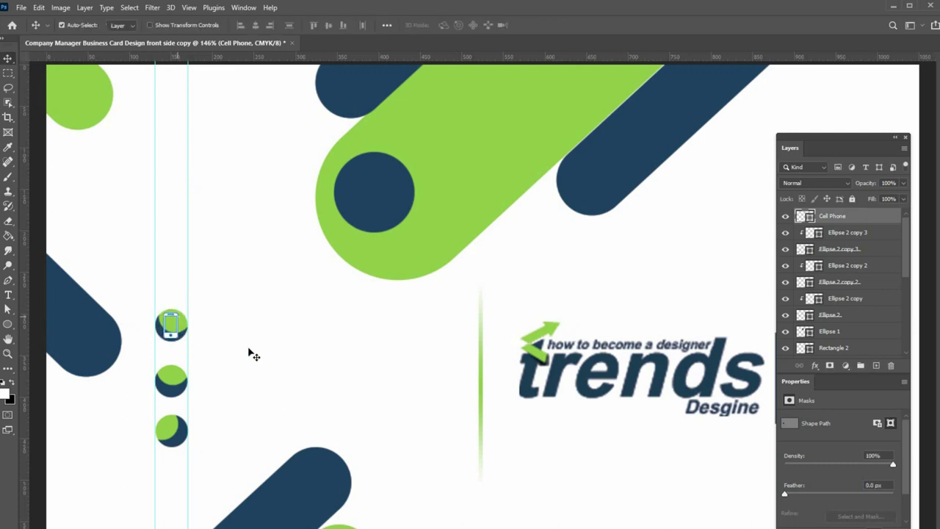
# Copy the School Computer Mouse icon from the other card design and fit it inside the middle circle.
pyautogui.hotkey('ctrl', 'Tab')
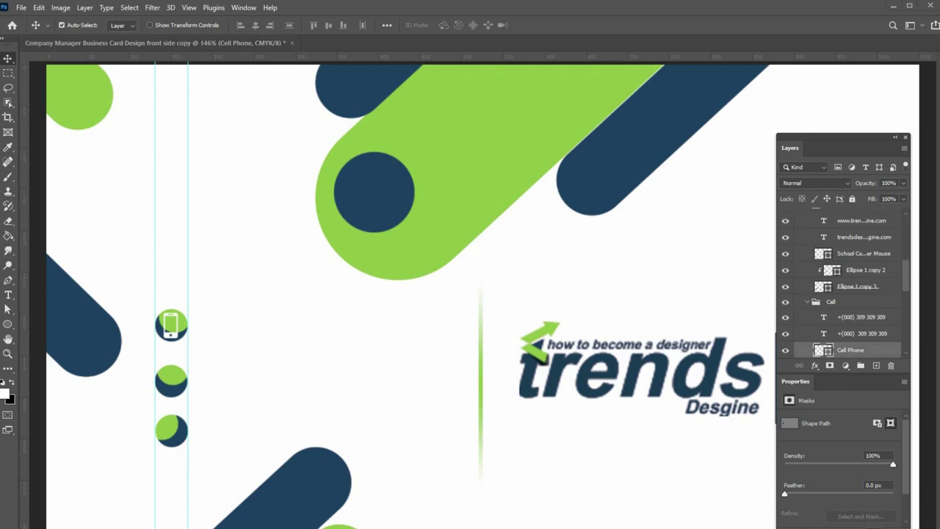
pyautogui.moveTo(864, 253); pyautogui.dragTo(183, 369)
pyautogui.hotkey('ctrl', 't')
pyautogui.press('Return')
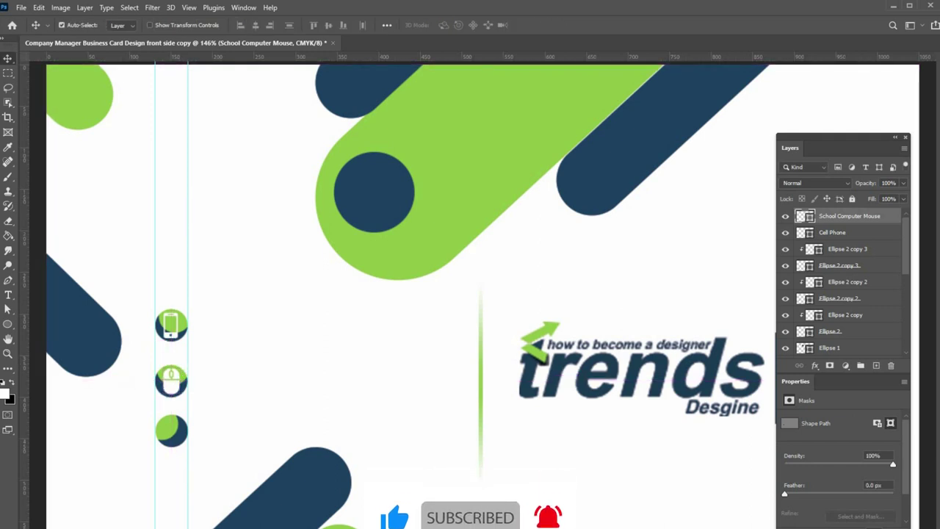
# Copy the Location Pointer icon from the other card design and fit it inside the bottom circle.
pyautogui.hotkey('ctrl', 'Tab')
pyautogui.moveTo(348, 333); pyautogui.dragTo(179, 423)
pyautogui.hotkey('ctrl', 't')
pyautogui.press('Return')
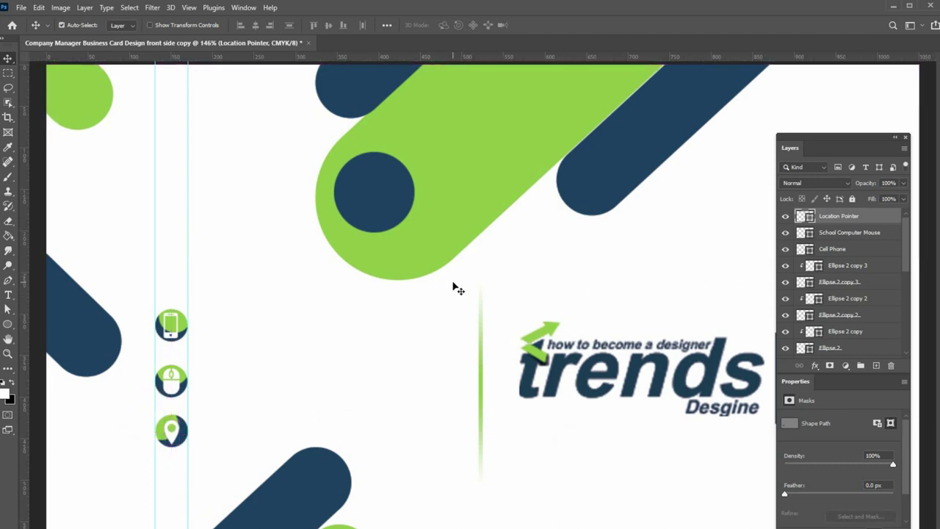
# Find marketing-online-g3edd21147_1920.jpg in File Explorer's Downloads folder and open it as a separate Photoshop document.
pyautogui.press('super+e')
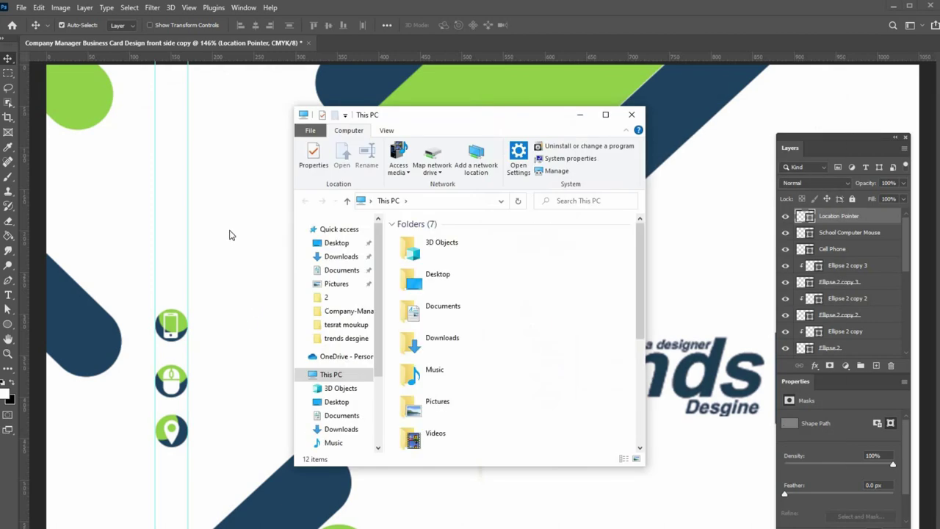
pyautogui.click(341, 256)
pyautogui.scroll(-5, 609, 293)
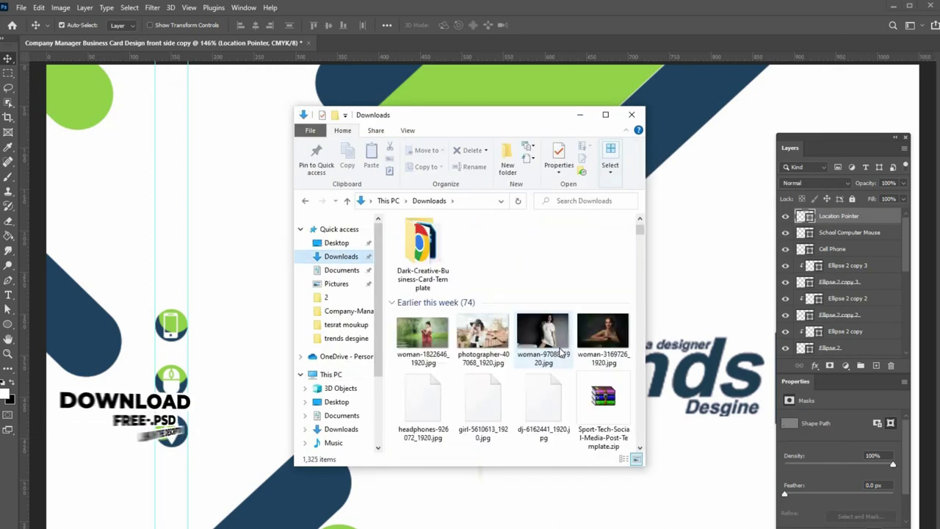
pyautogui.scroll(-8, 599, 328)
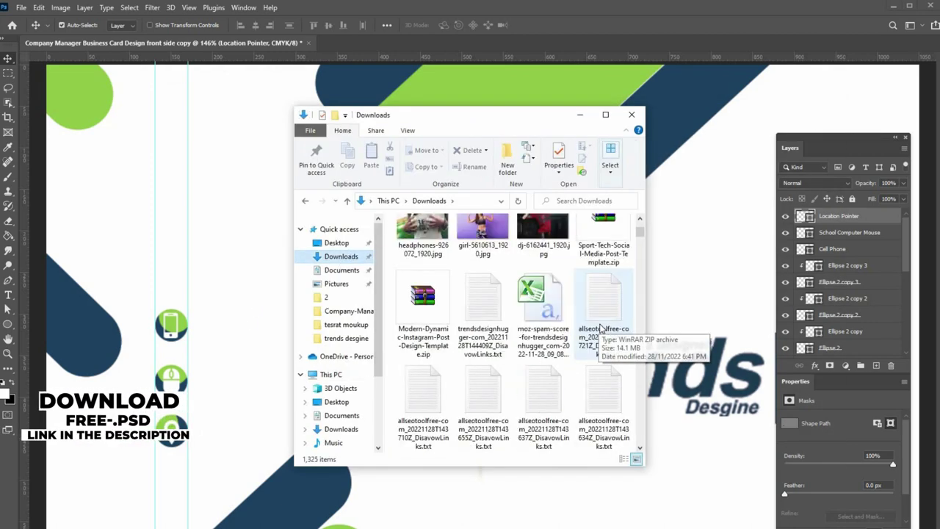
pyautogui.scroll(-15, 600, 328)
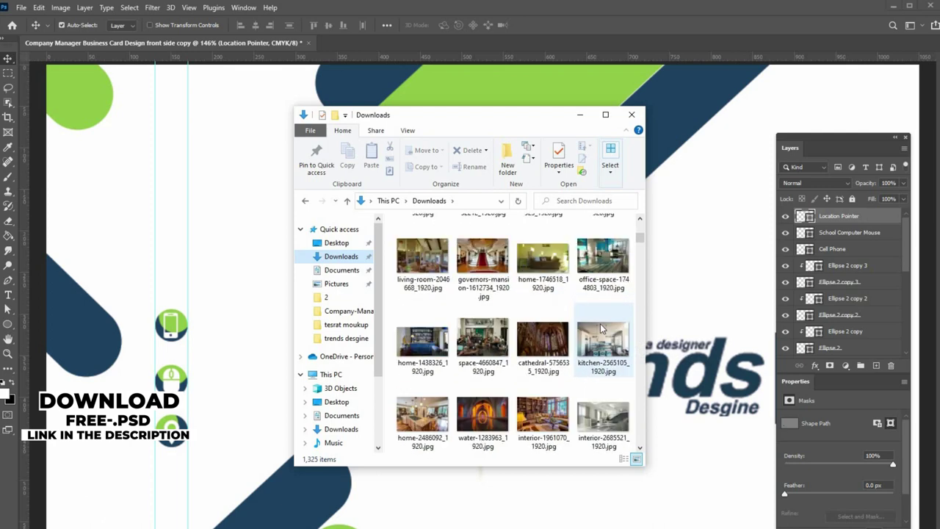
pyautogui.scroll(-1, 601, 328)
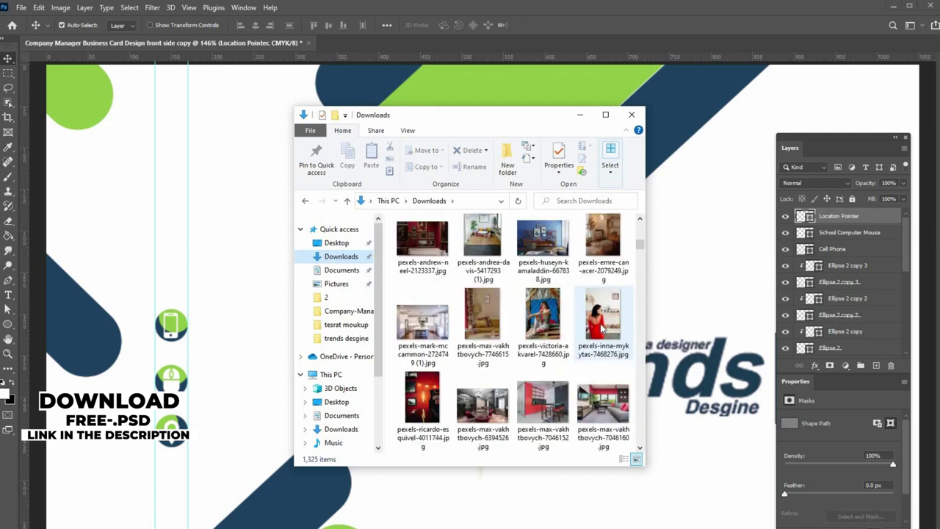
pyautogui.scroll(-5, 602, 329)
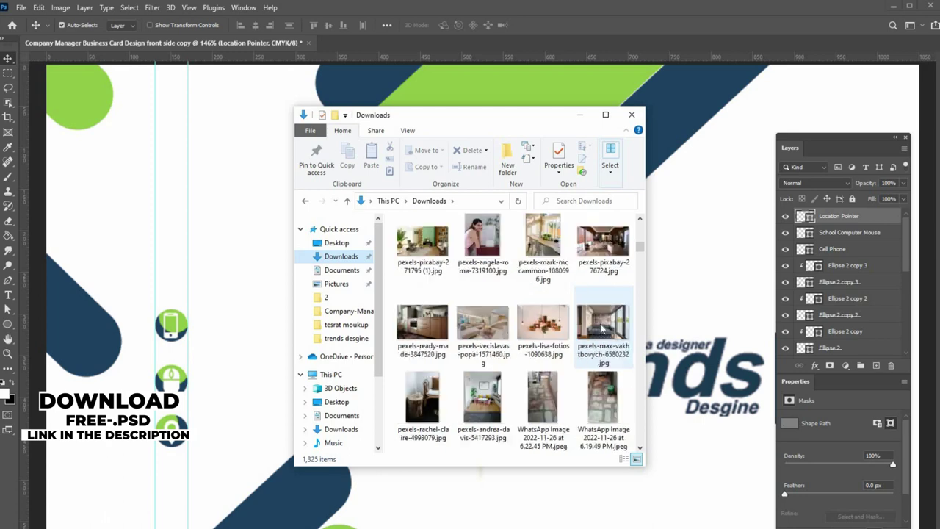
pyautogui.scroll(-5, 601, 327)
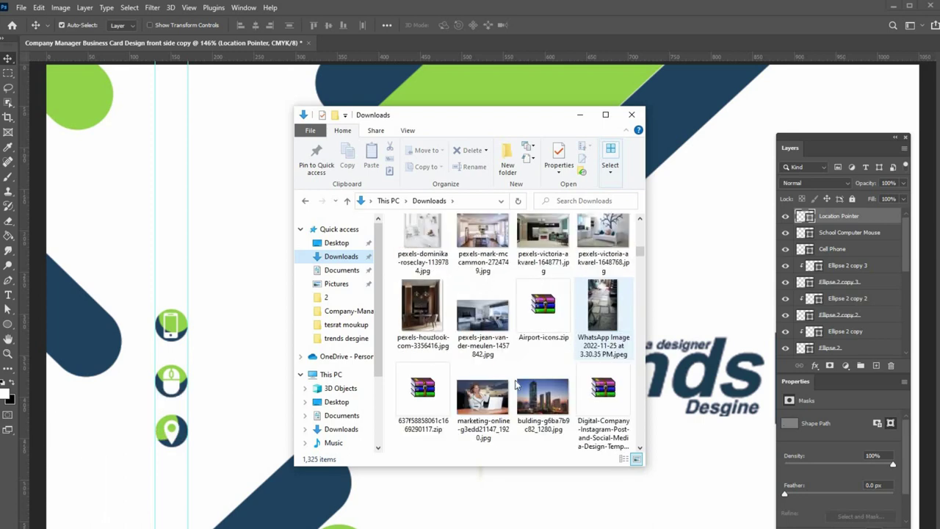
pyautogui.moveTo(507, 393); pyautogui.dragTo(349, 57)
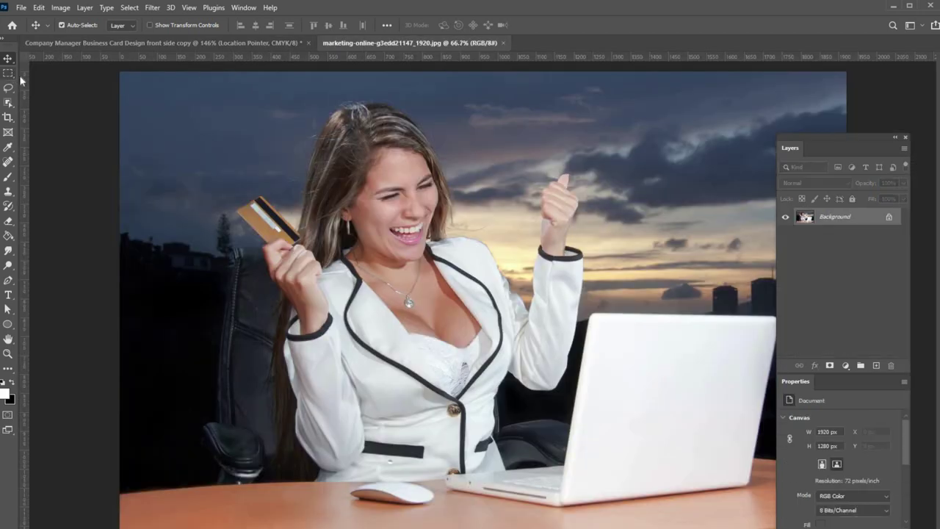
# Copy a rectangular selection around the woman's upper body and return to the business card document.
pyautogui.click(8, 73)
pyautogui.moveTo(236, 88); pyautogui.dragTo(588, 415)
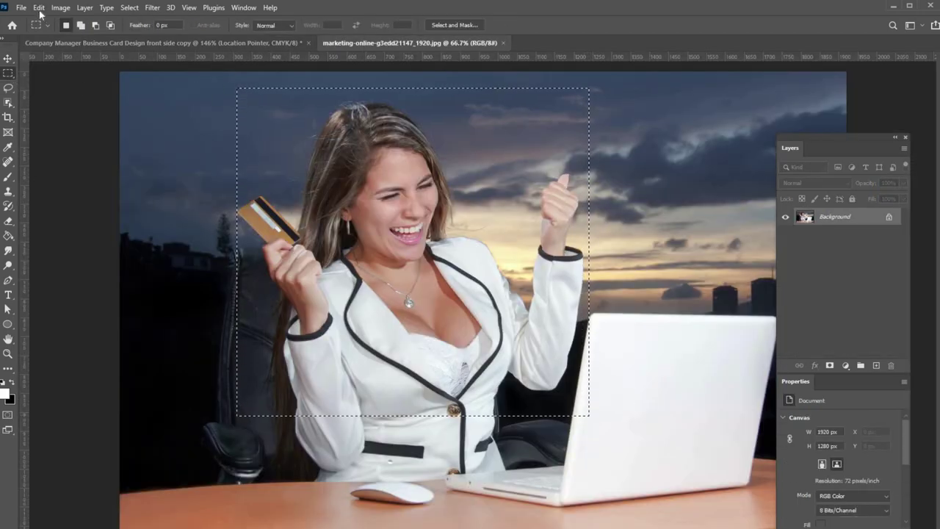
pyautogui.click(39, 7)
pyautogui.click(44, 86)
pyautogui.click(170, 43)
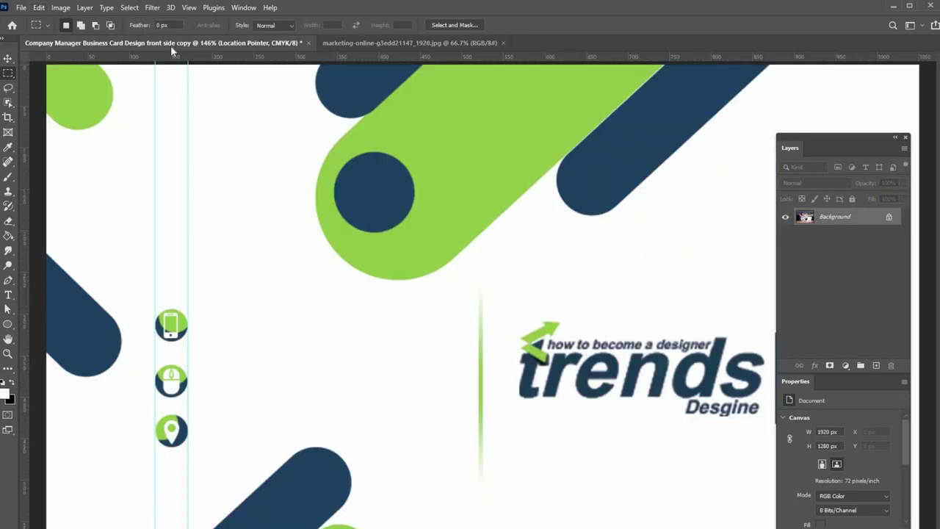
# Load the outline of the dark blue circle on the green bar as a selection and paste the copied portrait inside it.
pyautogui.click(8, 58)
pyautogui.rightClick(369, 193)
pyautogui.click(389, 189)
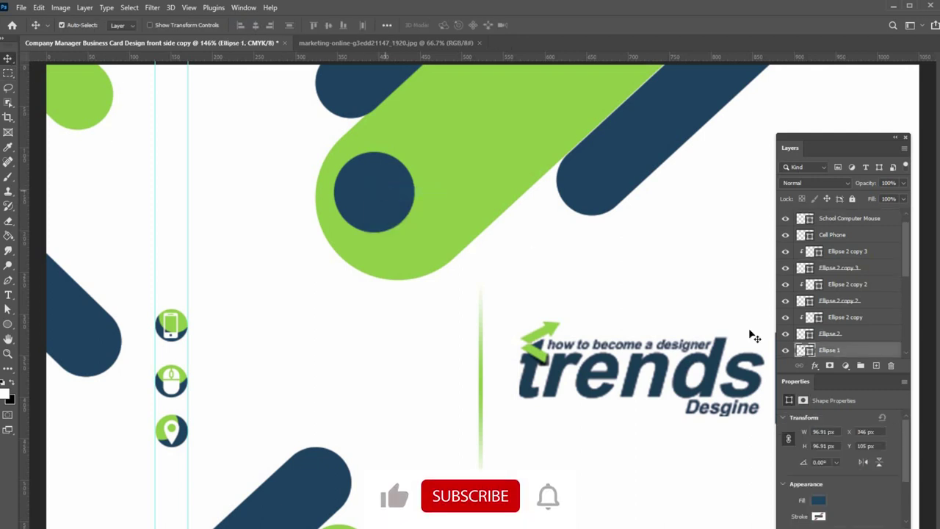
pyautogui.keyDown('ctrl'); pyautogui.click(807, 351); pyautogui.keyUp('ctrl')
pyautogui.hotkey('ctrl', 'alt', 'shift', 'v')
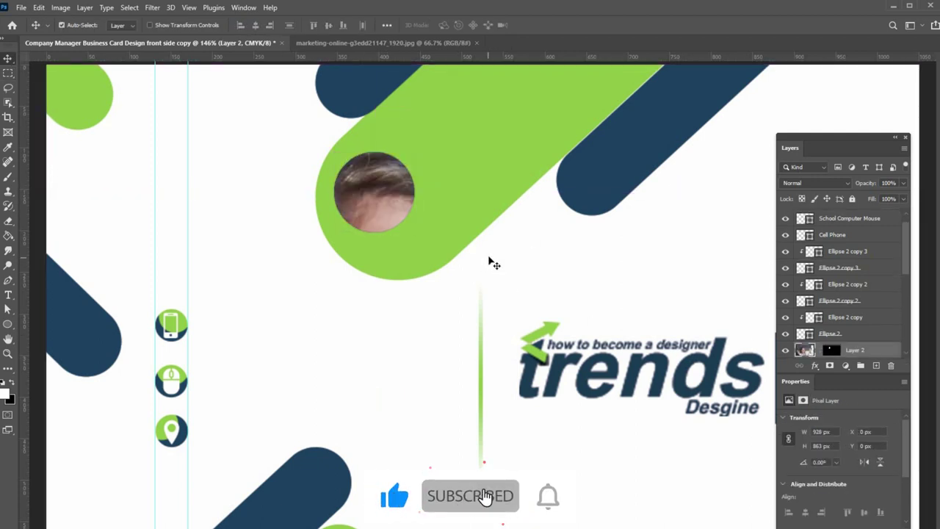
# Scale the portrait down to about 12% and position it so the woman's face and upper body fill the circle.
pyautogui.hotkey('ctrl', 't')
pyautogui.moveTo(48, 67); pyautogui.dragTo(547, 470)
pyautogui.moveTo(566, 503); pyautogui.dragTo(270, 176)
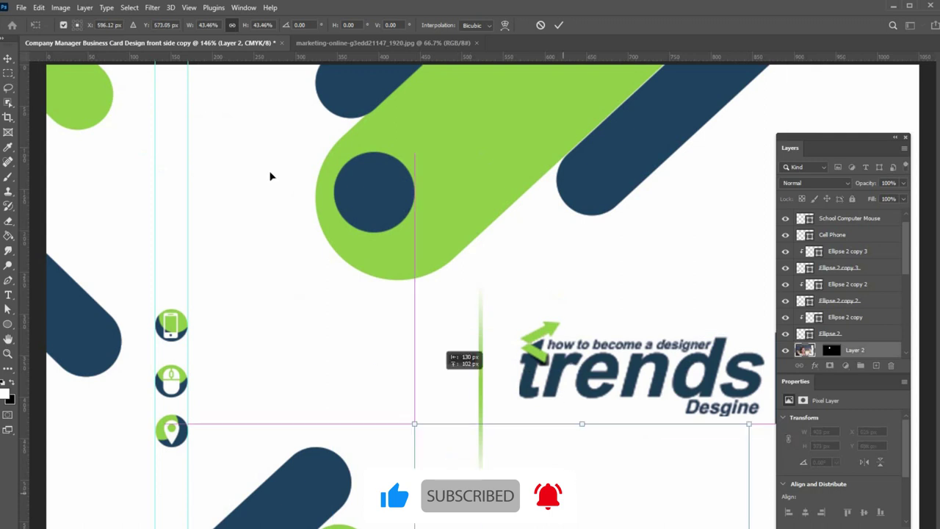
pyautogui.moveTo(522, 144); pyautogui.dragTo(402, 153)
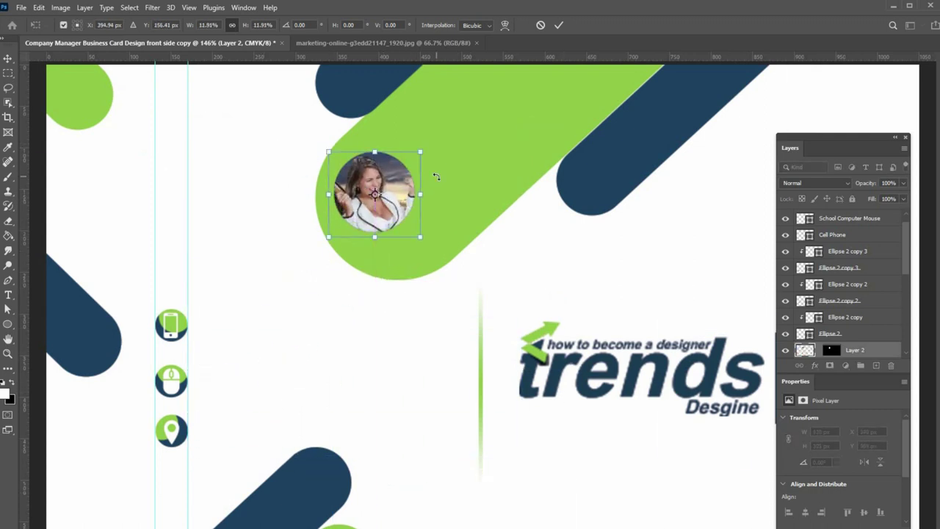
pyautogui.press('Return')
pyautogui.moveTo(437, 178); pyautogui.dragTo(440, 182)
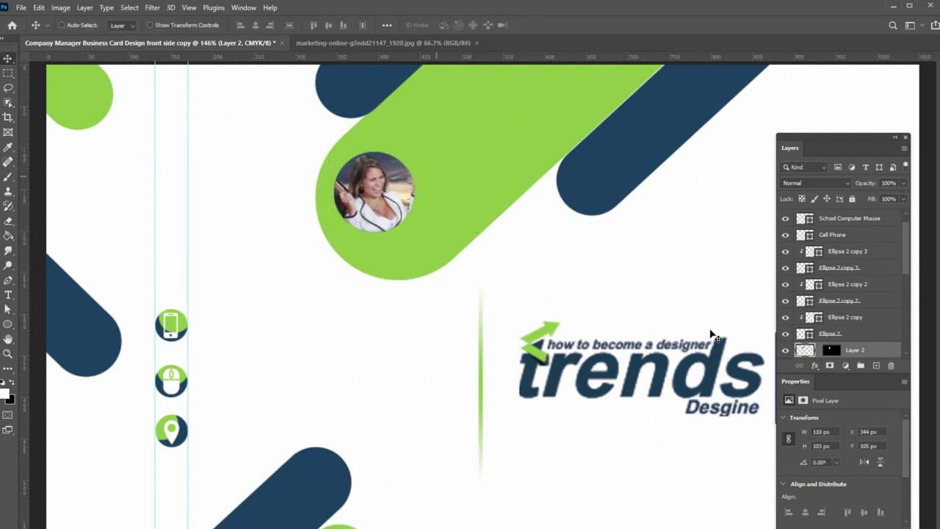
# Fill the portrait circle's shape with white on a new layer and place that layer below the portrait.
pyautogui.keyDown('ctrl'); pyautogui.click(831, 352); pyautogui.keyUp('ctrl')
pyautogui.click(876, 365)
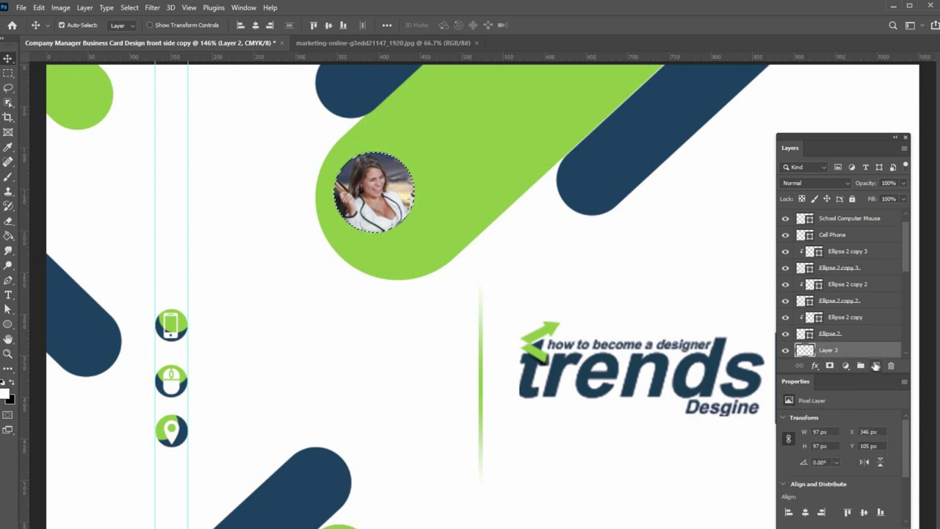
pyautogui.hotkey('alt', 'BackSpace')
pyautogui.hotkey('ctrl', 'd')
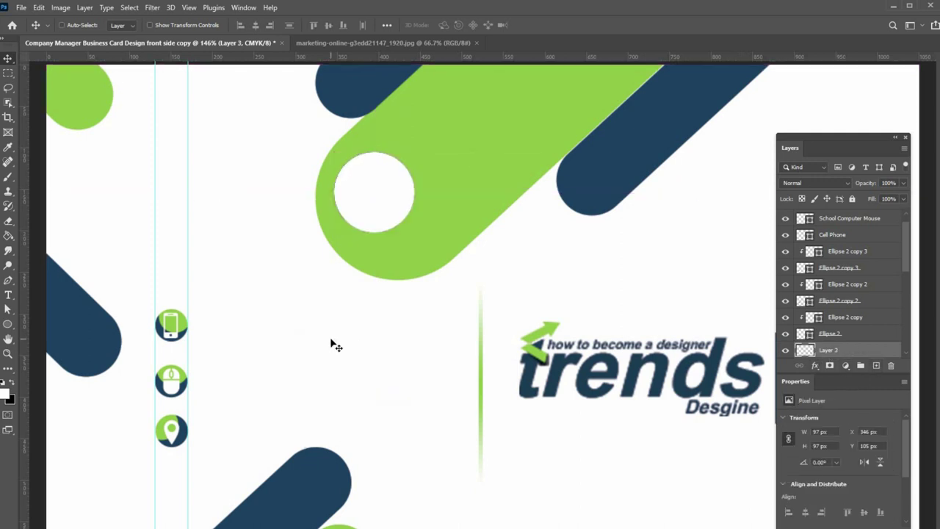
pyautogui.hotkey('ctrl', '[')
# Add a thin outside stroke in the bars' dark blue to the white circle layer behind the portrait.
pyautogui.click(814, 366)
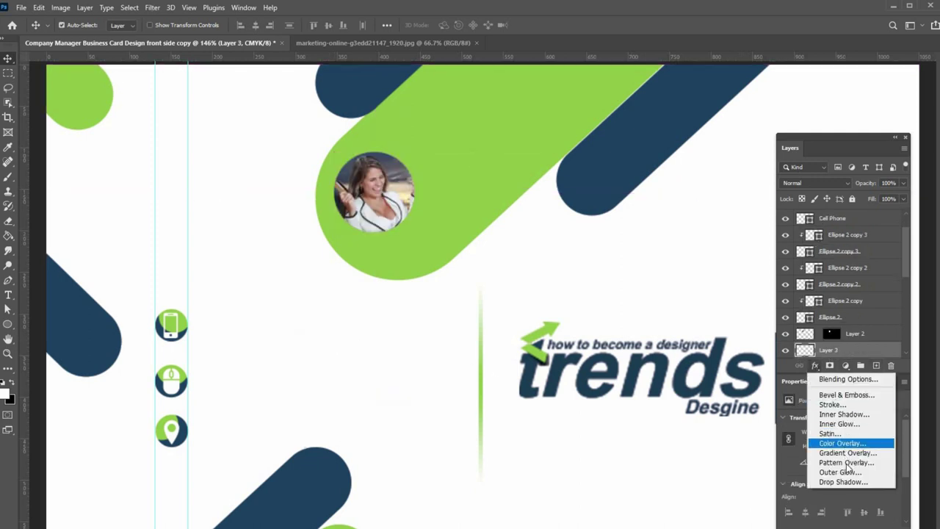
pyautogui.click(828, 405)
pyautogui.moveTo(379, 99); pyautogui.dragTo(636, 280)
pyautogui.moveTo(558, 322); pyautogui.dragTo(481, 328)
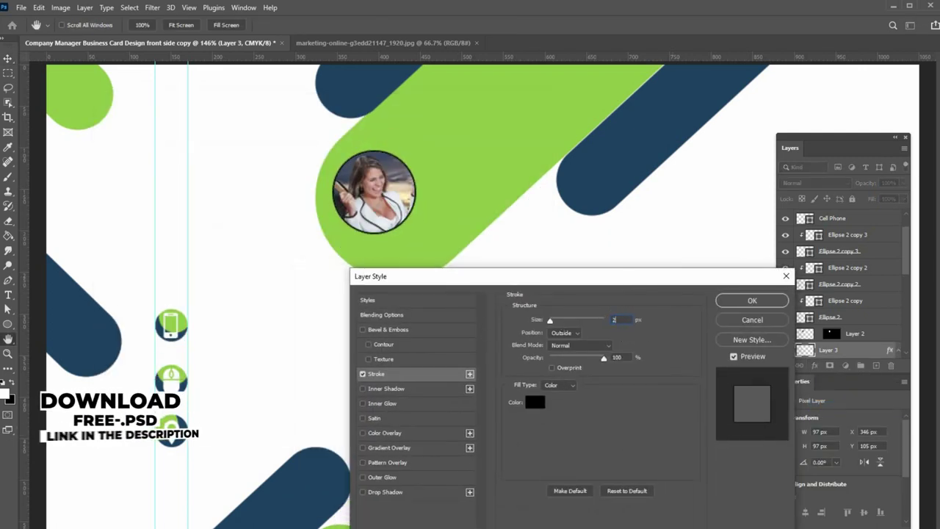
pyautogui.click(535, 402)
pyautogui.click(600, 179)
pyautogui.press('Return')
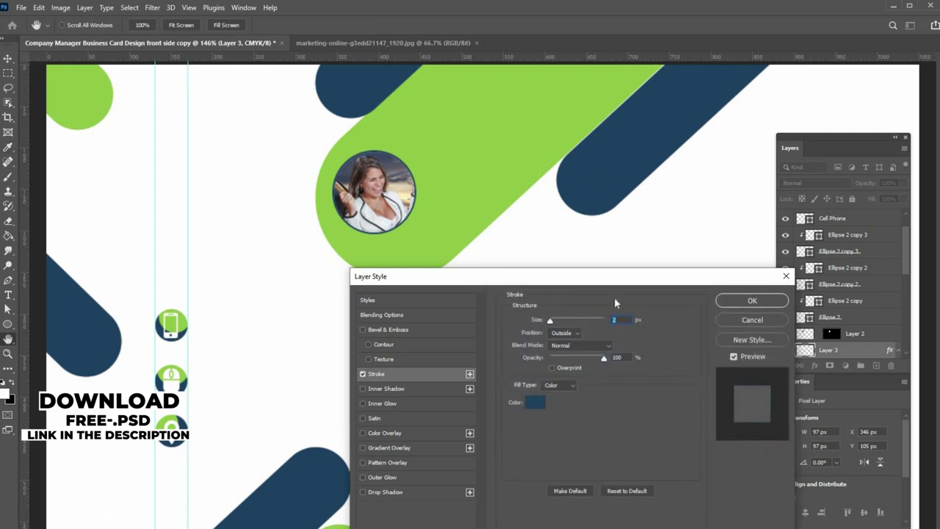
pyautogui.press('Return')
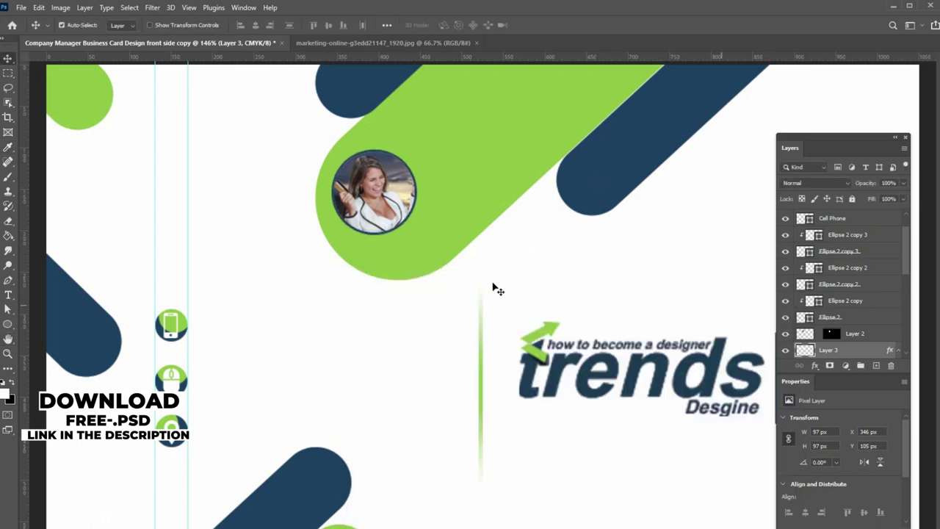
# Copy the manager's name text from the other card design and scale it down to fit the green bar beside the portrait.
pyautogui.press('z')
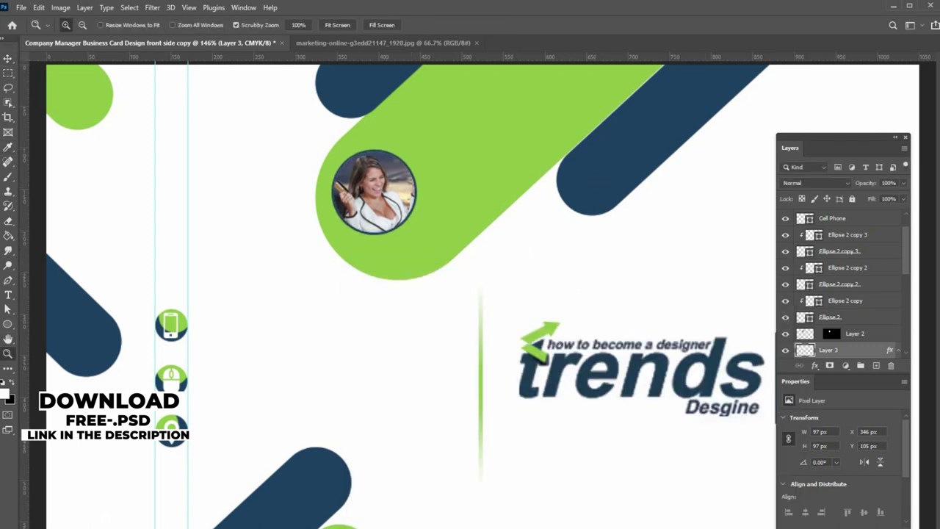
pyautogui.hotkey('ctrl', 'Tab')
pyautogui.moveTo(842, 232); pyautogui.dragTo(517, 168)
pyautogui.hotkey('ctrl', 'shift', ']')
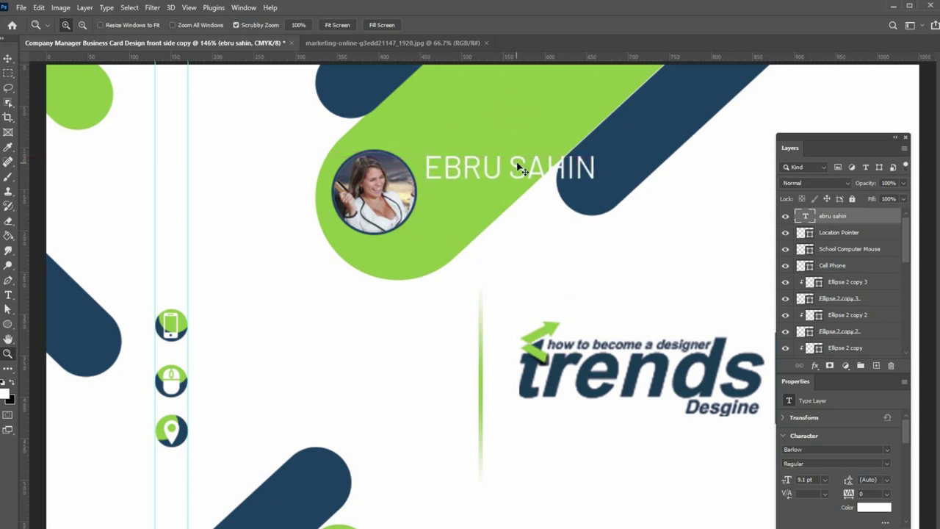
pyautogui.hotkey('ctrl', 't')
pyautogui.moveTo(597, 168); pyautogui.dragTo(511, 160)
pyautogui.press('Return')
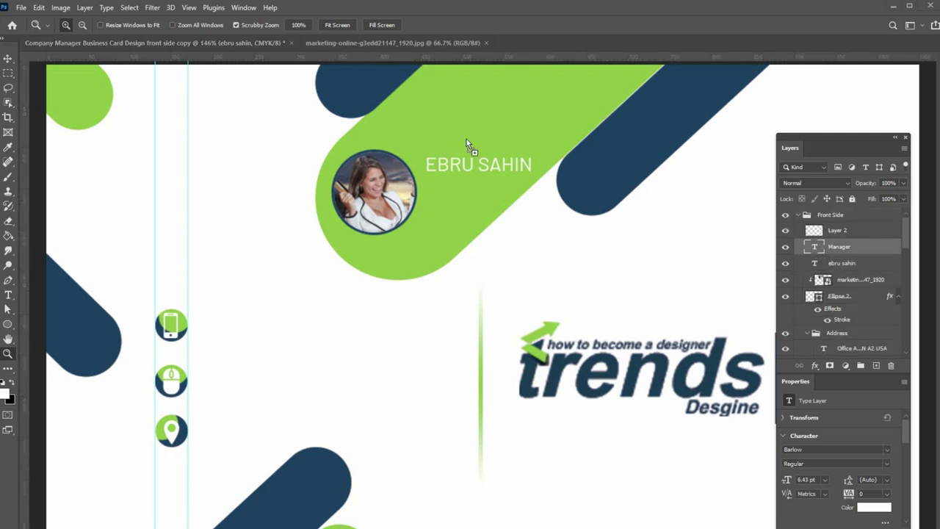
# Copy the "Manager" text from the other card design and scale it down beneath the name.
pyautogui.moveTo(467, 139); pyautogui.dragTo(478, 190)
pyautogui.hotkey('ctrl', 't')
pyautogui.press('Return')
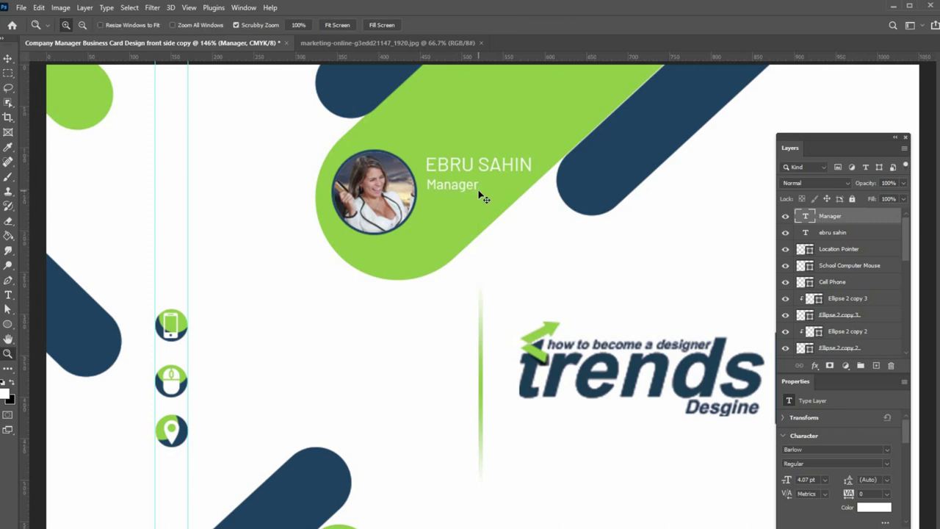
# Select the large green bar's outline and open the Pexels photo 7468276.jpg of the woman in red from Downloads.
pyautogui.keyDown('ctrl'); pyautogui.click(569, 137); pyautogui.keyUp('ctrl')
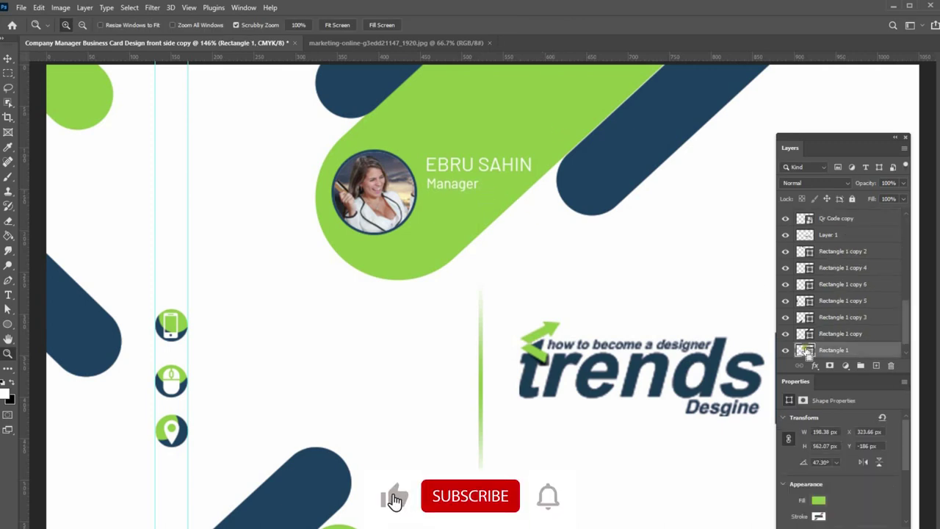
pyautogui.keyDown('ctrl'); pyautogui.click(805, 351); pyautogui.keyUp('ctrl')
pyautogui.hotkey('ctrl', 'o')
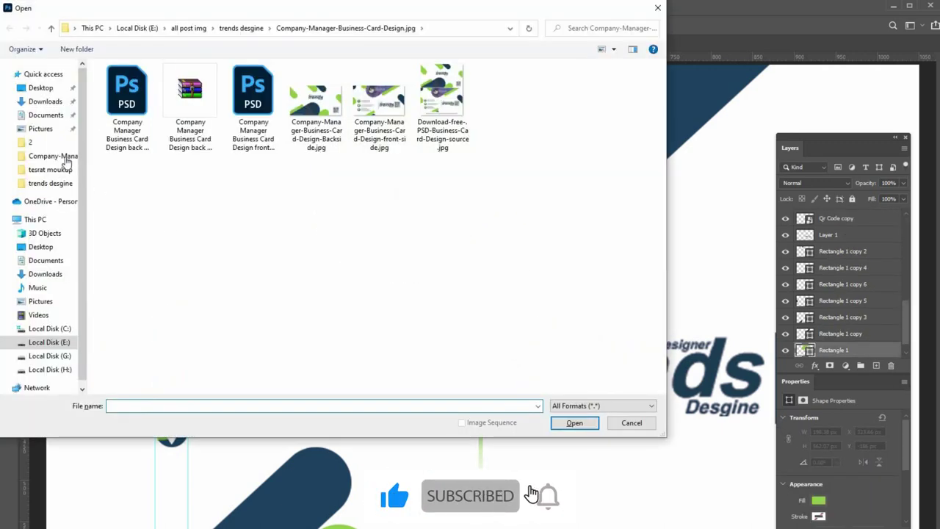
pyautogui.click(45, 102)
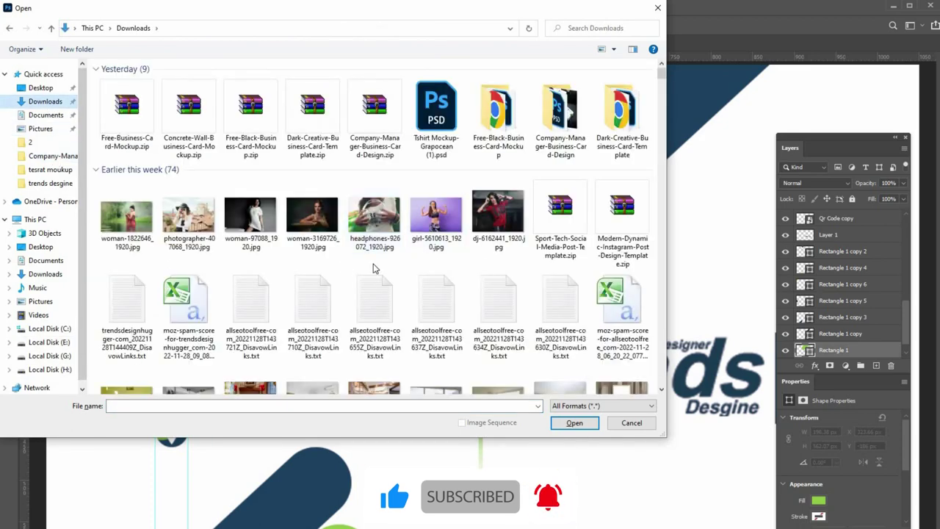
pyautogui.scroll(-10, 551, 253)
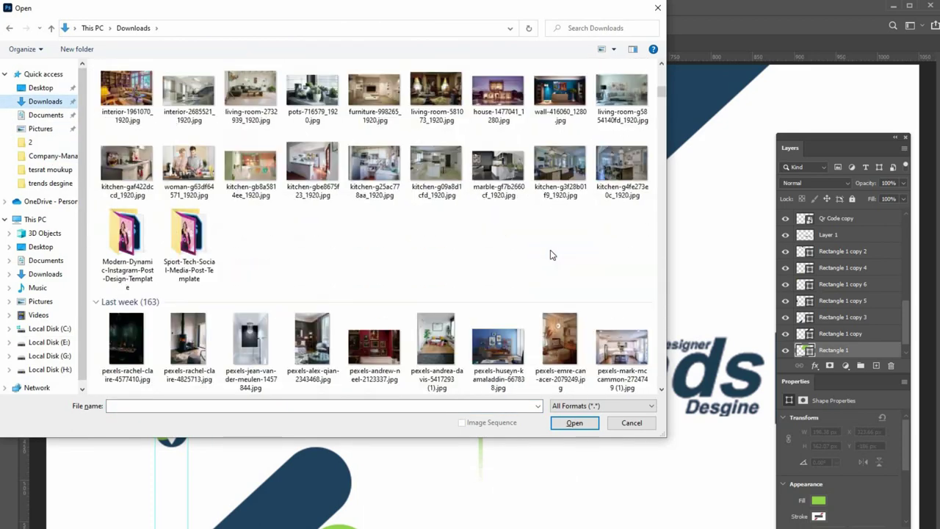
pyautogui.scroll(-3, 552, 255)
pyautogui.doubleClick(253, 266)
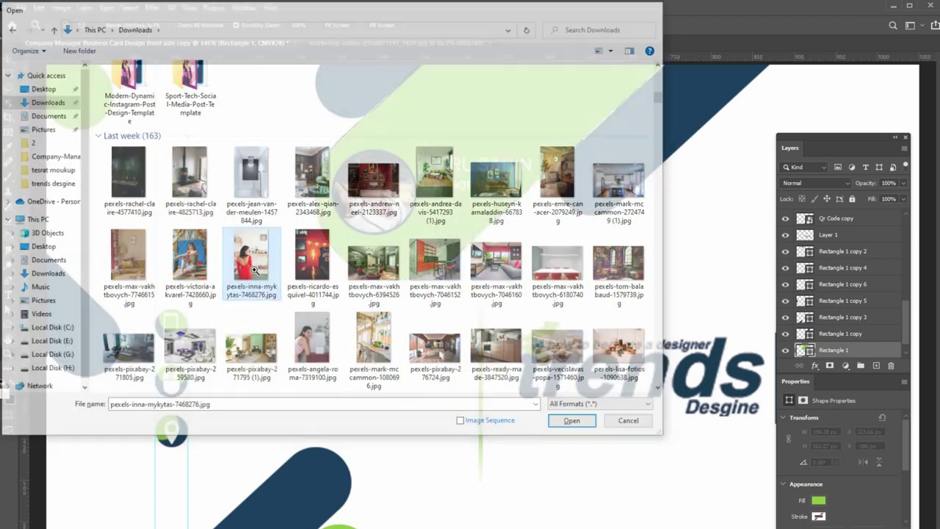
# Copy a rectangular selection around the upper body of the woman in the red dress.
pyautogui.press('m')
pyautogui.moveTo(345, 236); pyautogui.dragTo(550, 442)
pyautogui.click(39, 8)
pyautogui.click(44, 86)
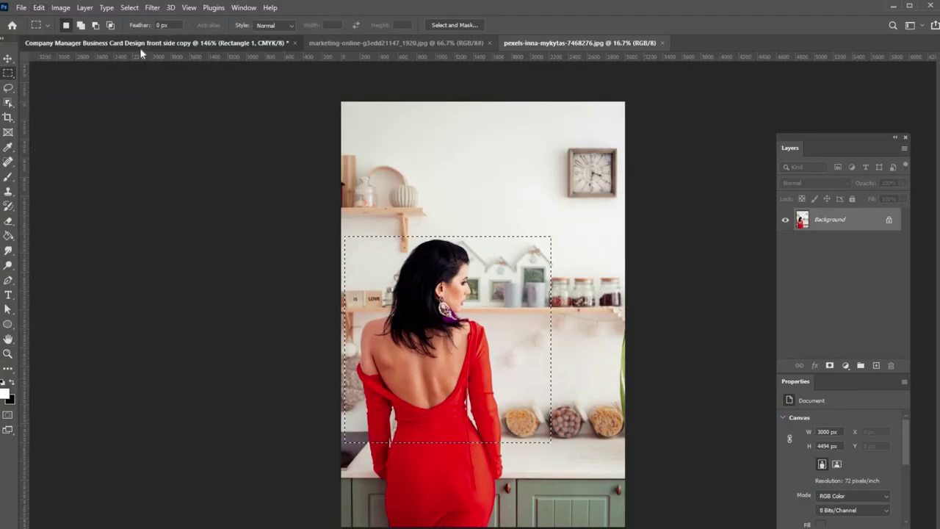
# Paste the copied photo inside the green bar's selection in the business card document and scale it to about 20.7%.
pyautogui.click(147, 43)
pyautogui.hotkey('ctrl', 'shift', 'alt', 'v')
pyautogui.hotkey('ctrl', 't')
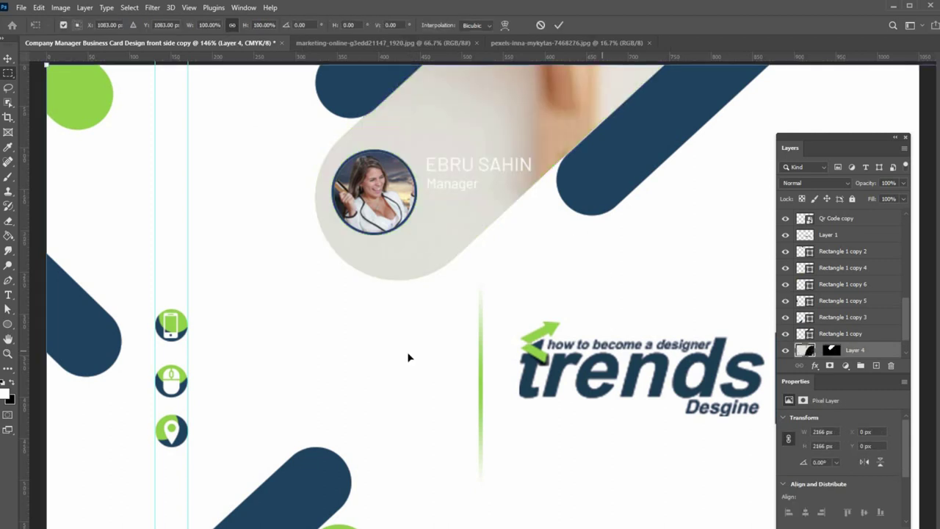
pyautogui.moveTo(48, 66); pyautogui.dragTo(316, 139)
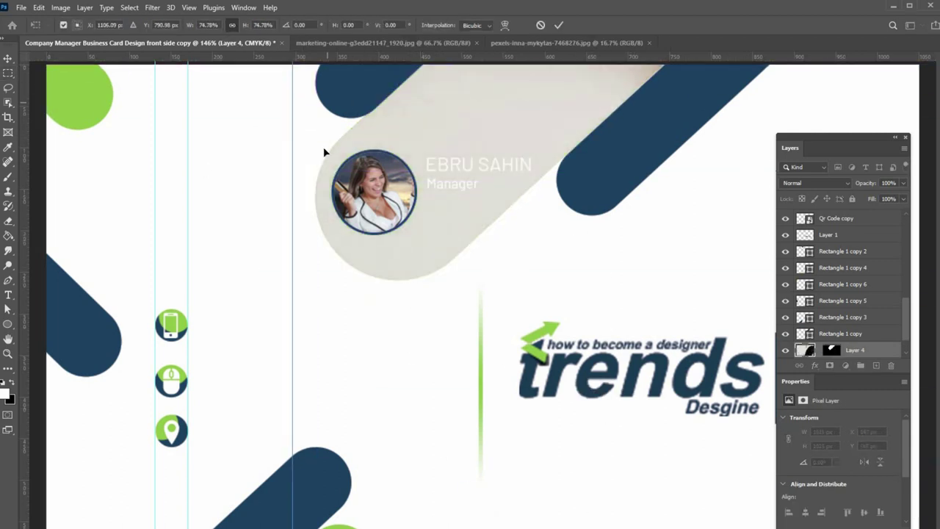
pyautogui.moveTo(393, 174); pyautogui.dragTo(572, 247)
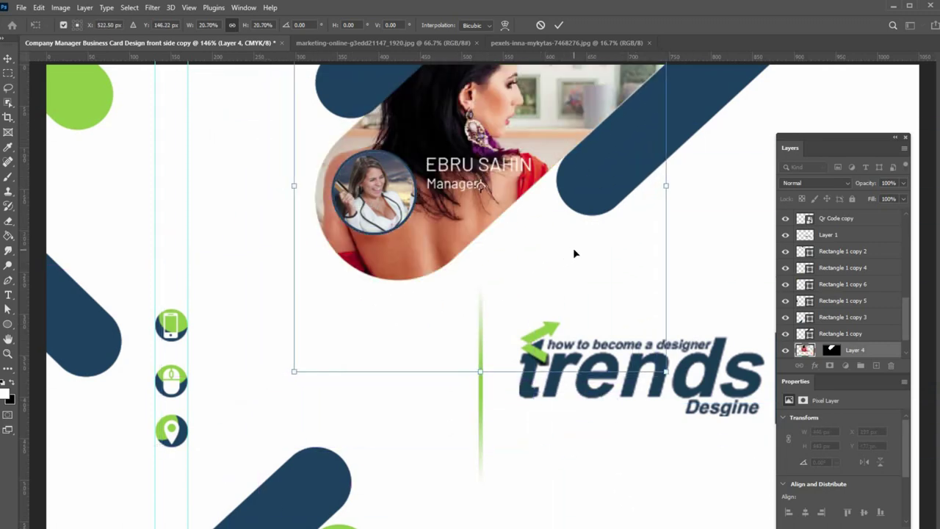
# Resize the woman's photo to about 422 px wide across the whole bar and lower its fill to let the green through.
pyautogui.moveTo(479, 371); pyautogui.dragTo(479, 320)
pyautogui.moveTo(641, 167); pyautogui.dragTo(671, 165)
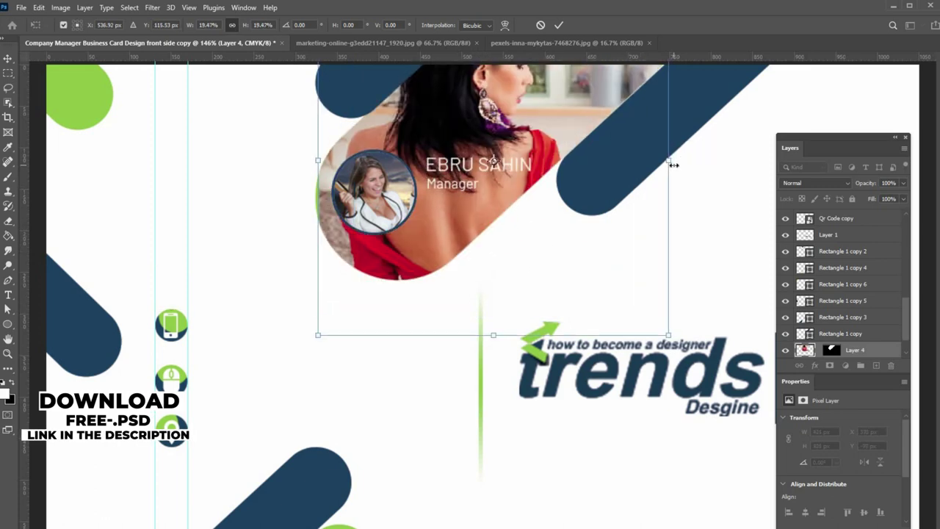
pyautogui.press('Return')
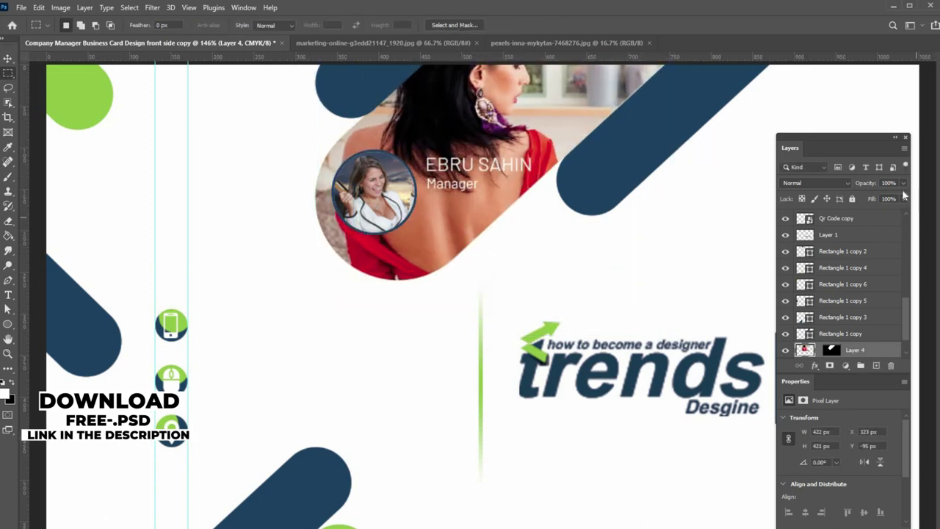
pyautogui.moveTo(878, 200); pyautogui.dragTo(860, 200)
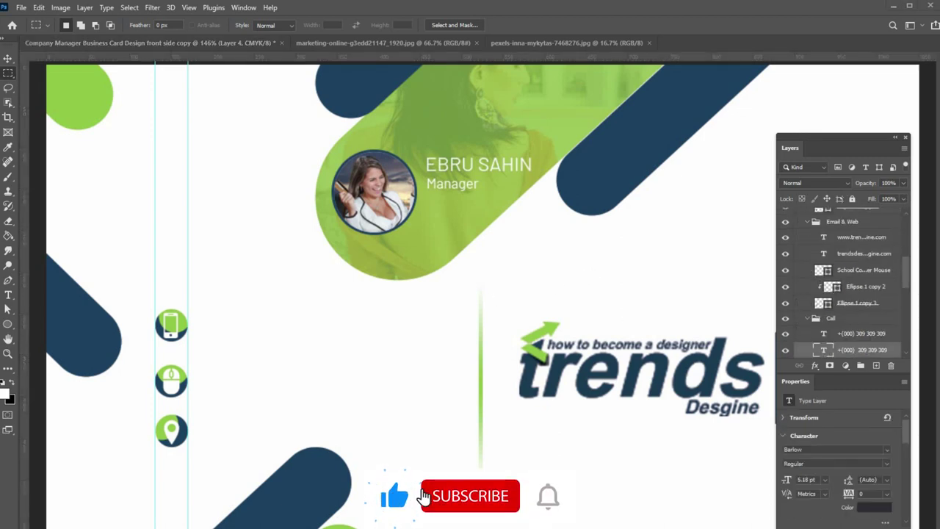
# Copy the phone number text from the other card design and stack two lines of it beside the phone icon.
pyautogui.moveTo(203, 343); pyautogui.dragTo(204, 344)
pyautogui.moveTo(274, 327); pyautogui.dragTo(289, 339)
pyautogui.keyDown('ctrl'); pyautogui.click(288, 320); pyautogui.keyUp('ctrl')
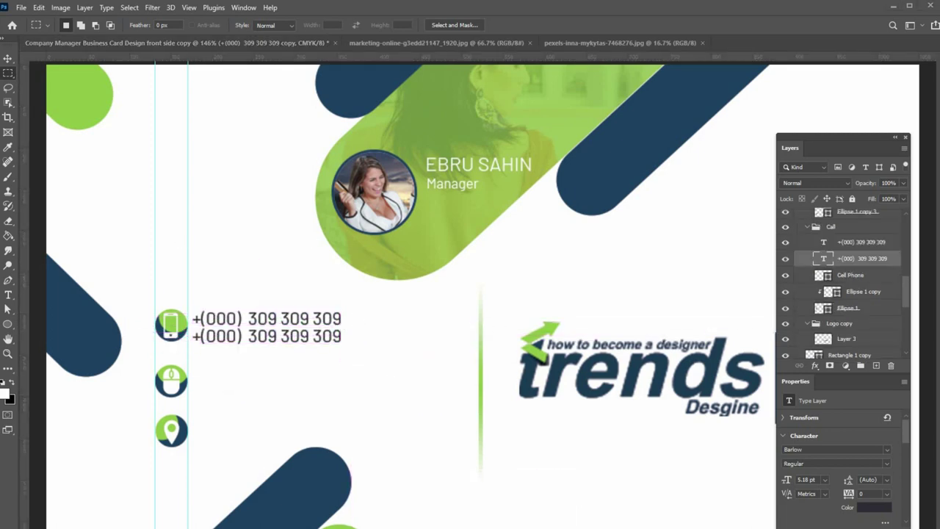
# Copy the e-mail and website text from the other card design and stack them beside the mouse icon.
pyautogui.keyDown('ctrl'); pyautogui.click(264, 381); pyautogui.keyUp('ctrl')
pyautogui.moveTo(297, 397); pyautogui.dragTo(336, 376)
pyautogui.keyDown('ctrl'); pyautogui.click(297, 397); pyautogui.keyUp('ctrl')
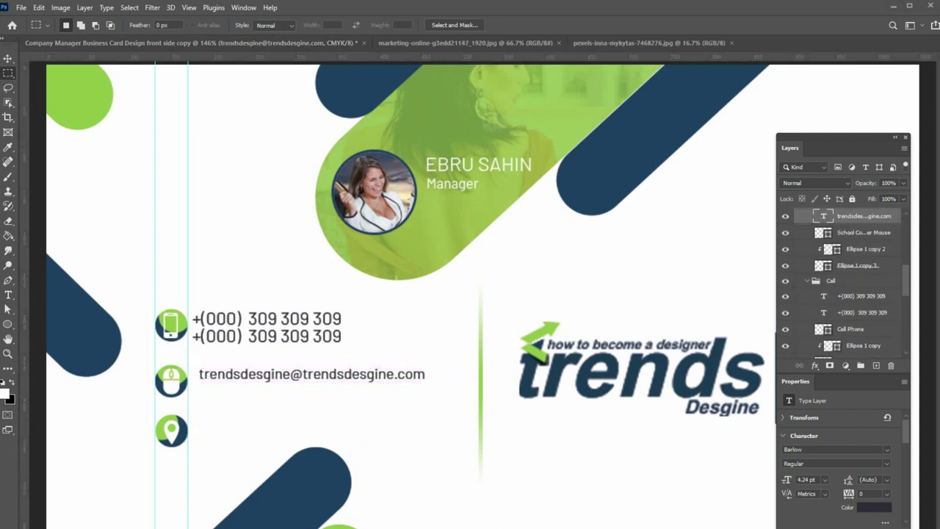
pyautogui.keyDown('ctrl'); pyautogui.click(296, 398); pyautogui.keyUp('ctrl')
pyautogui.moveTo(278, 353); pyautogui.dragTo(279, 393)
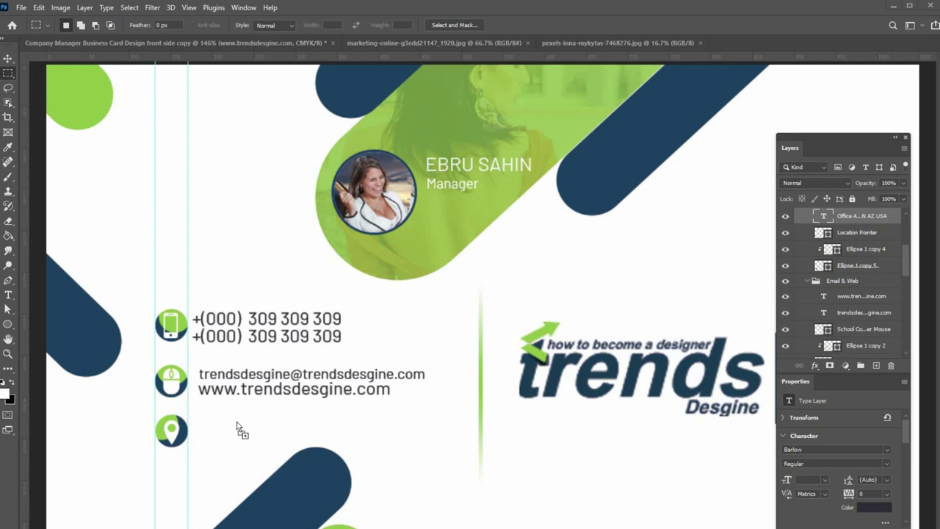
# Copy the office address text from the other card design beside the location icon and reduce its text size.
pyautogui.moveTo(236, 424); pyautogui.dragTo(274, 434)
pyautogui.press('t')
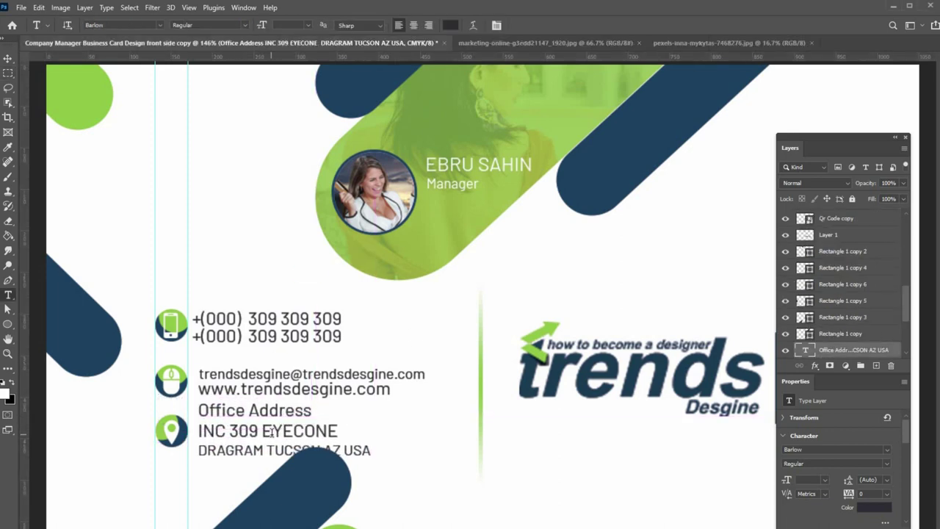
pyautogui.click(272, 432)
pyautogui.hotkey('ctrl', 'a')
pyautogui.hotkey('ctrl', 'Return')
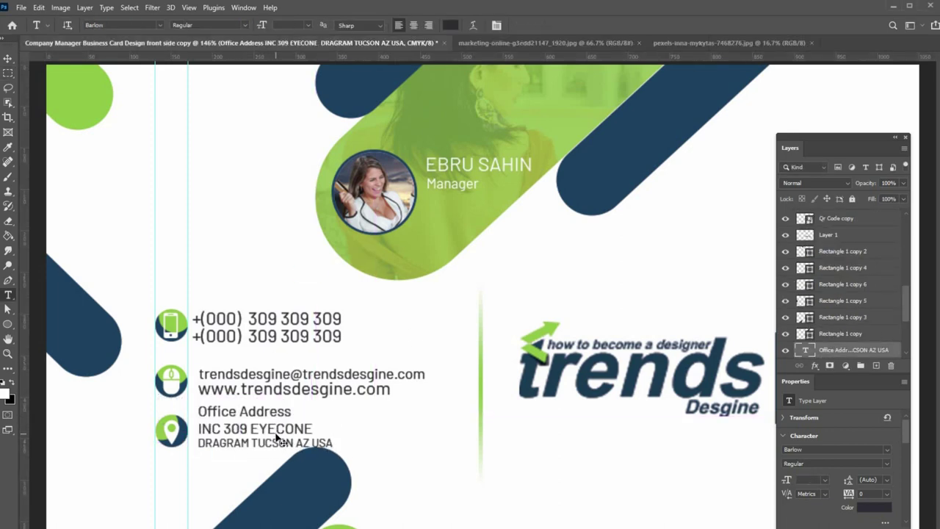
pyautogui.hotkey('ctrl', 'Down')
pyautogui.click(282, 432)
pyautogui.hotkey('ctrl', 'a')
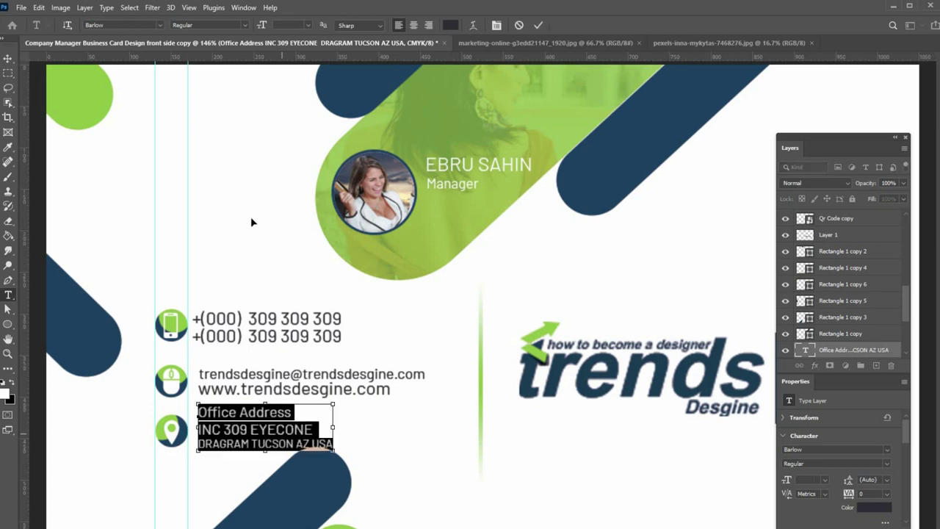
pyautogui.press('Escape')
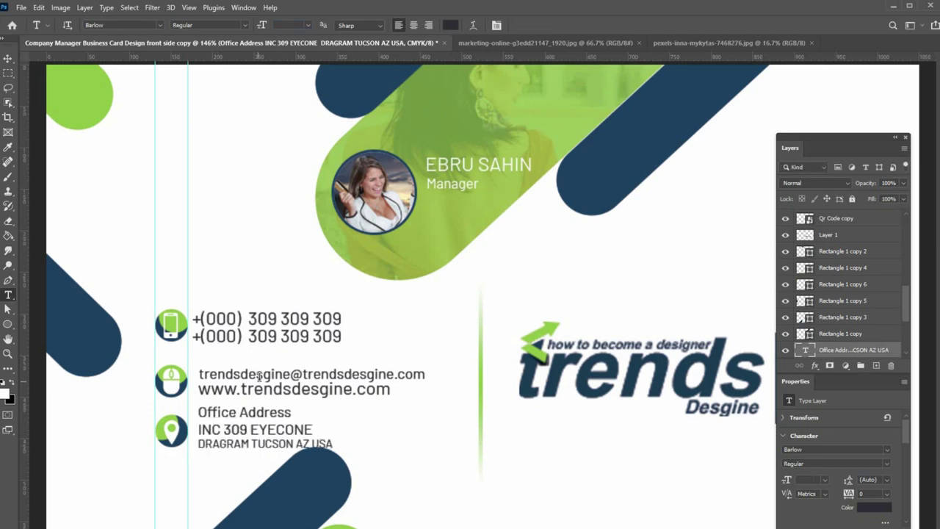
# Reduce the text size of the e-mail and website lines beside the mouse icon.
pyautogui.click(258, 375)
pyautogui.hotkey('ctrl', 'a')
pyautogui.hotkey('ctrl', 'Return')
pyautogui.click(289, 391)
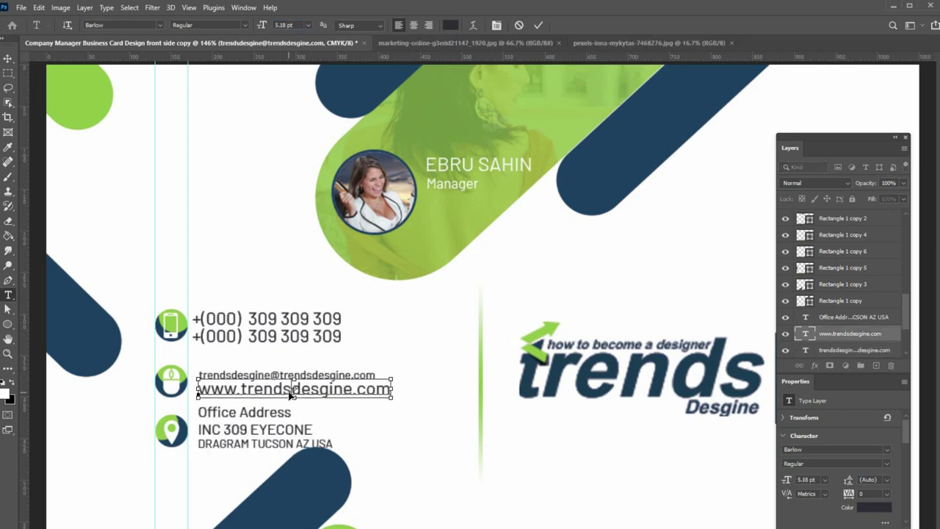
pyautogui.hotkey('ctrl', 'a')
pyautogui.hotkey('ctrl', 'shift', ',')
pyautogui.hotkey('ctrl', 'shift', ',')
pyautogui.press('Escape')
# Reduce both phone number lines beside the phone icon to a text size of 4.24 pt.
pyautogui.click(268, 319)
pyautogui.hotkey('ctrl', 'a')
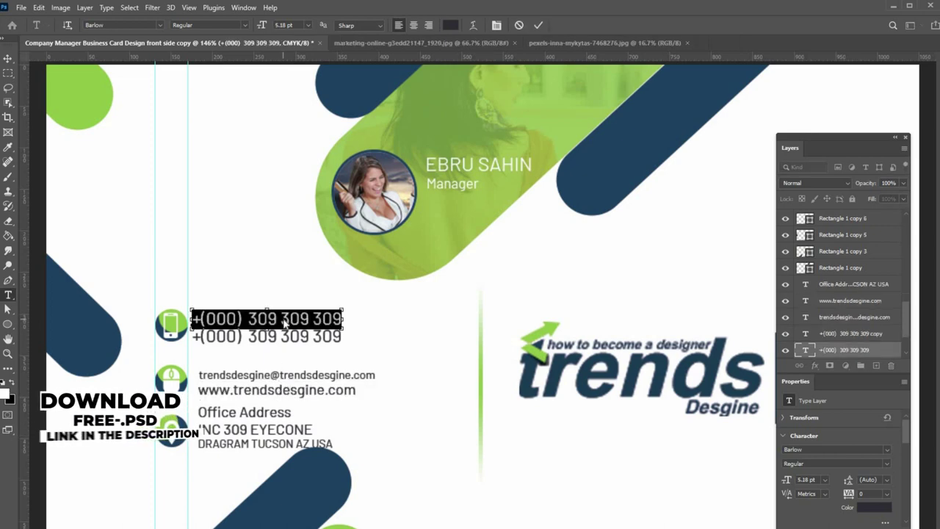
pyautogui.hotkey('ctrl', 'shift', ',')
pyautogui.press('Escape')
pyautogui.click(272, 334)
pyautogui.hotkey('ctrl', 'a')
pyautogui.hotkey('ctrl', 'shift', ',')
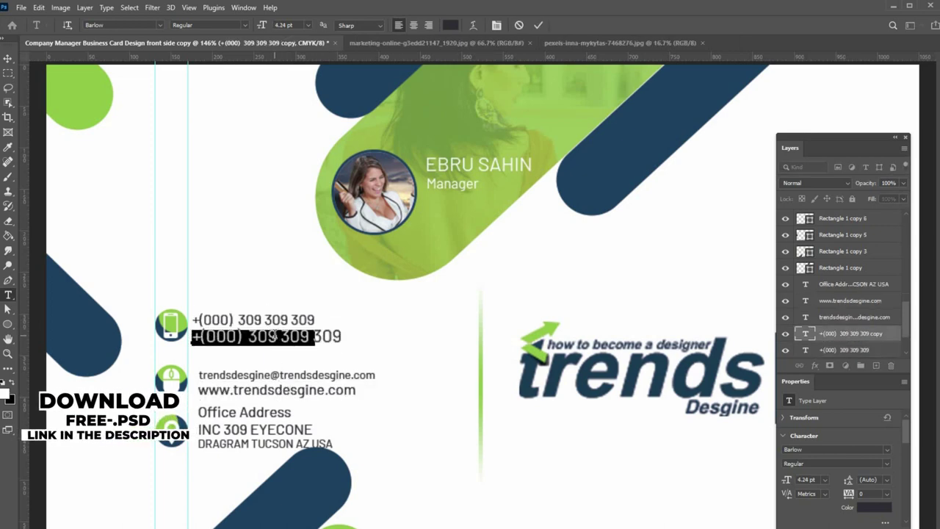
pyautogui.press('Escape')
# Add a vertical guide at the left edge of the e-mail and address text and shift both phone number lines right to align with it.
pyautogui.moveTo(26, 357); pyautogui.dragTo(199, 383)
pyautogui.keyDown('ctrl'); pyautogui.rightClick(248, 319); pyautogui.keyUp('ctrl')
pyautogui.click(263, 327)
pyautogui.keyDown('ctrl'); pyautogui.keyDown('shift'); pyautogui.rightClick(257, 336); pyautogui.keyUp('shift'); pyautogui.keyUp('ctrl')
pyautogui.click(278, 343)
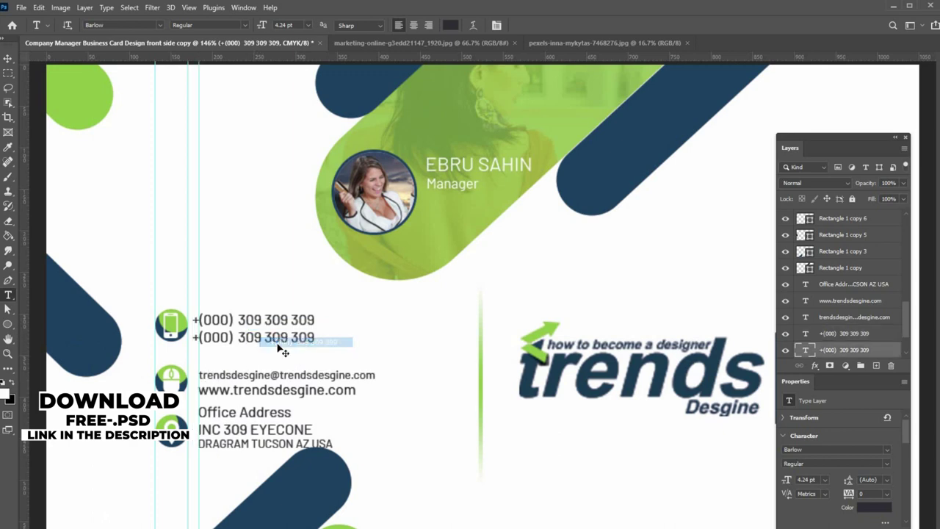
pyautogui.hotkey('ctrl', 'Right')
pyautogui.hotkey('ctrl', 'Right')
pyautogui.hotkey('ctrl', 'Right')
pyautogui.hotkey('ctrl', 'Right')
pyautogui.hotkey('ctrl', 'Right')
pyautogui.hotkey('ctrl', 'Right')
pyautogui.hotkey('ctrl', 'Right')
pyautogui.hotkey('ctrl', 'Right')
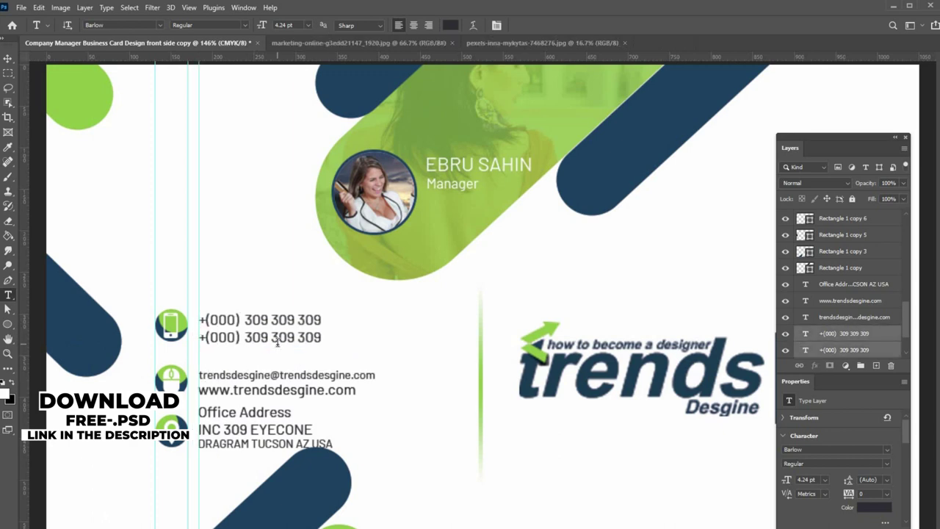
# Examine the layout of the front side, checking the contact text, logo and QR code at different magnifications.
pyautogui.press('z')
pyautogui.rightClick(357, 343)
pyautogui.press('Escape')
pyautogui.keyDown('alt'); pyautogui.click(468, 326); pyautogui.keyUp('alt')
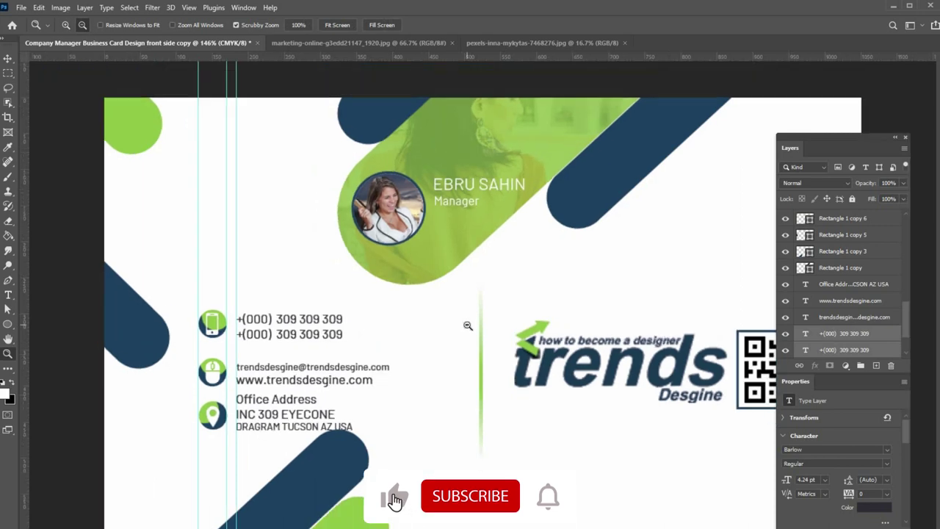
pyautogui.keyDown('alt'); pyautogui.click(468, 325); pyautogui.keyUp('alt')
pyautogui.click(468, 325)
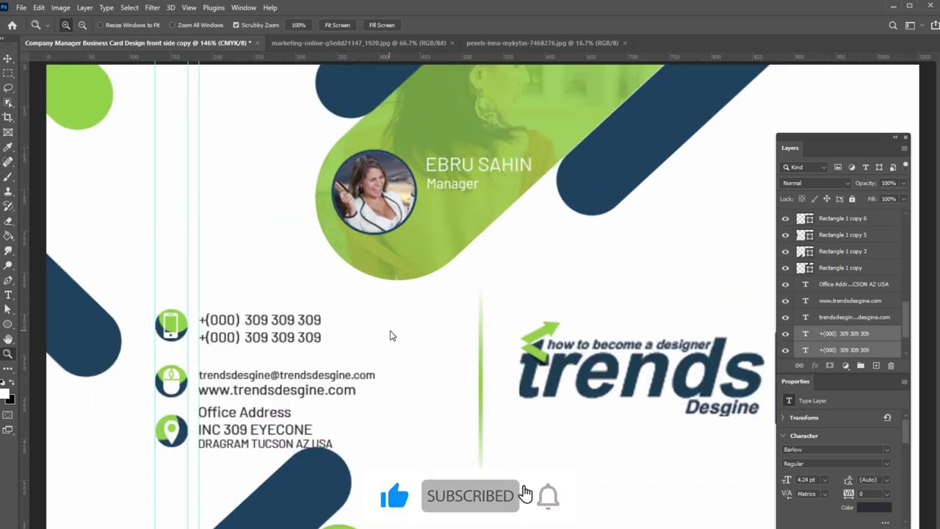
pyautogui.keyDown('alt'); pyautogui.click(446, 321); pyautogui.keyUp('alt')
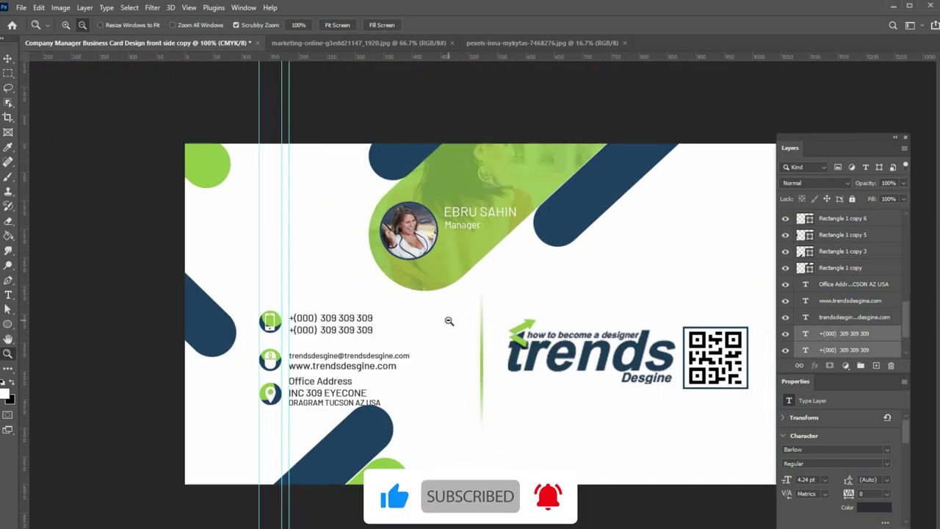
pyautogui.click(452, 325)
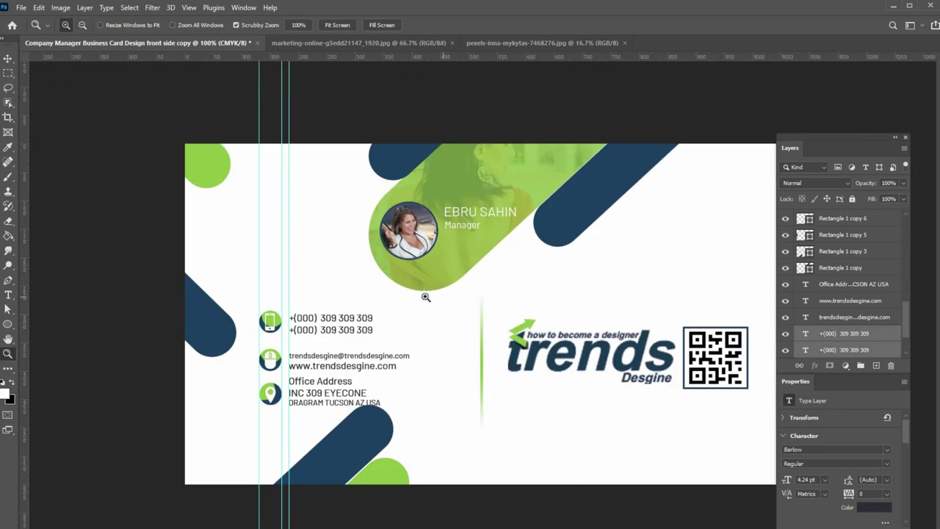
# Duplicate the document as "Company Manager Business Card Design Back side copy 2".
pyautogui.click(60, 7)
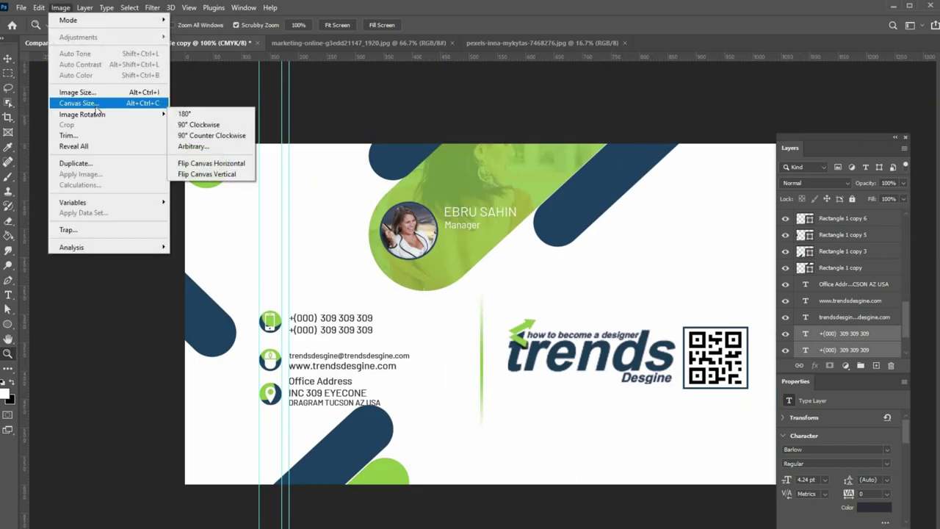
pyautogui.click(91, 164)
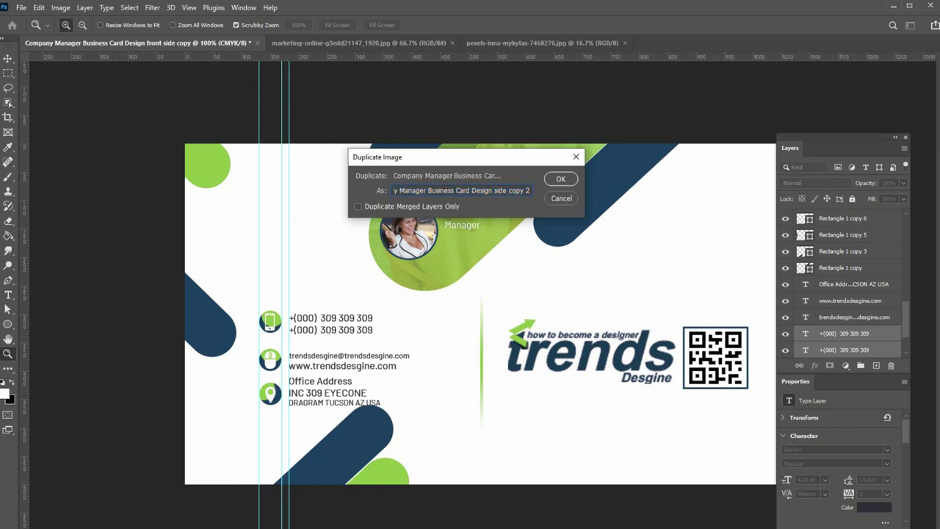
pyautogui.press('Return')
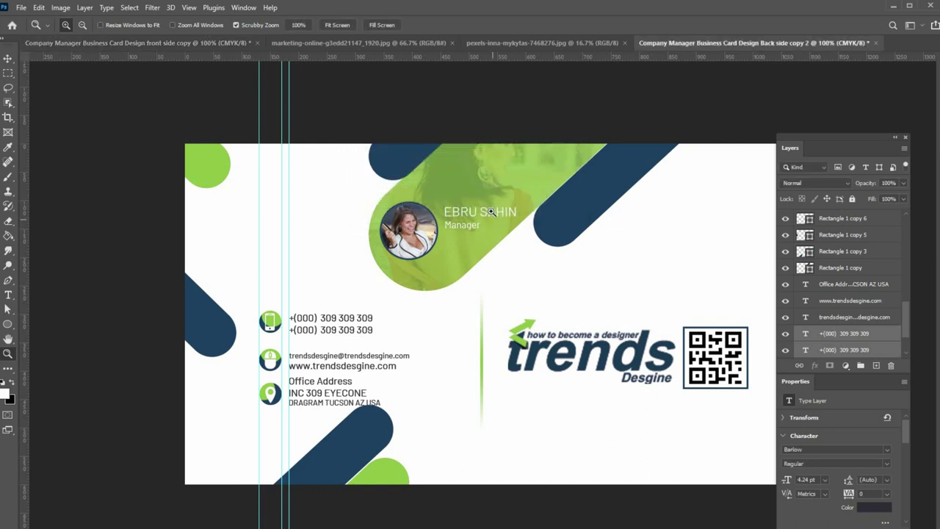
# Group all layers above the background, hide the group, and remove the vertical guides from the duplicated document.
pyautogui.scroll(10, 852, 284)
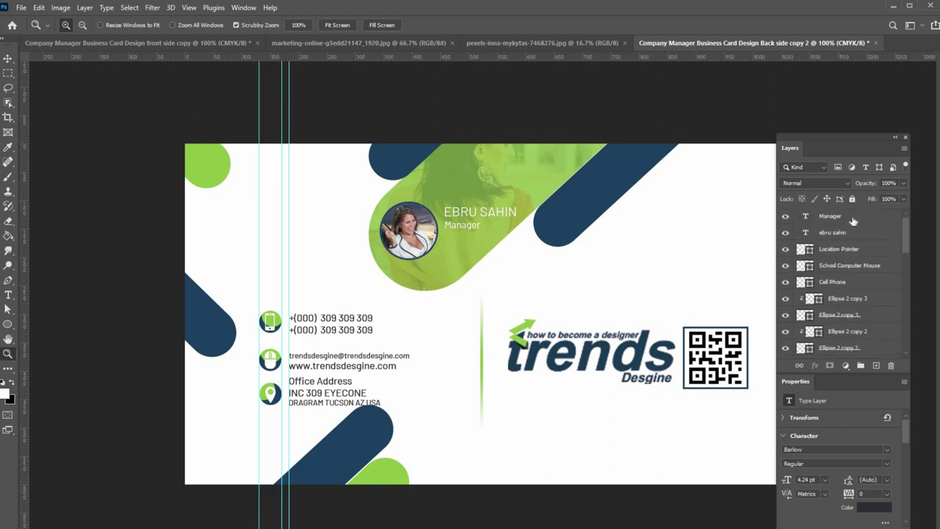
pyautogui.click(853, 221)
pyautogui.scroll(-3, 871, 250)
pyautogui.scroll(-5, 870, 251)
pyautogui.keyDown('shift'); pyautogui.click(867, 336); pyautogui.keyUp('shift')
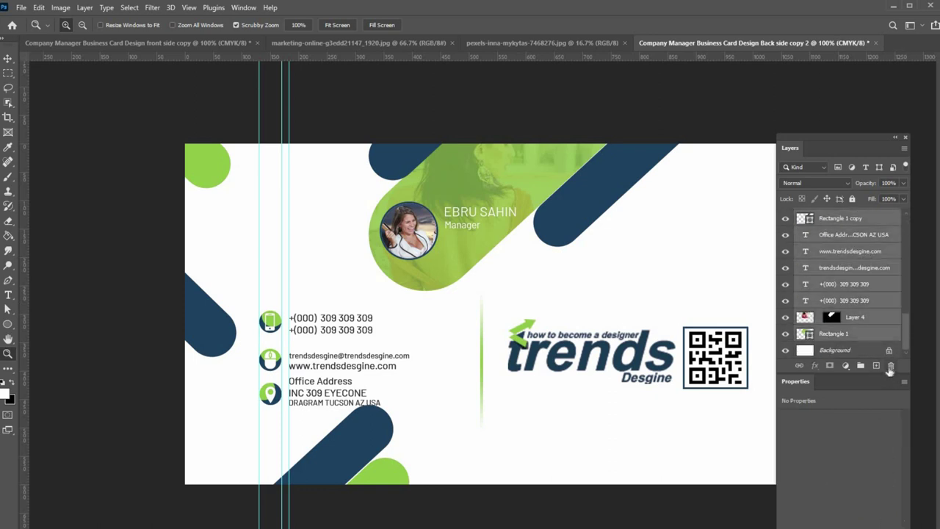
pyautogui.click(861, 365)
pyautogui.click(785, 215)
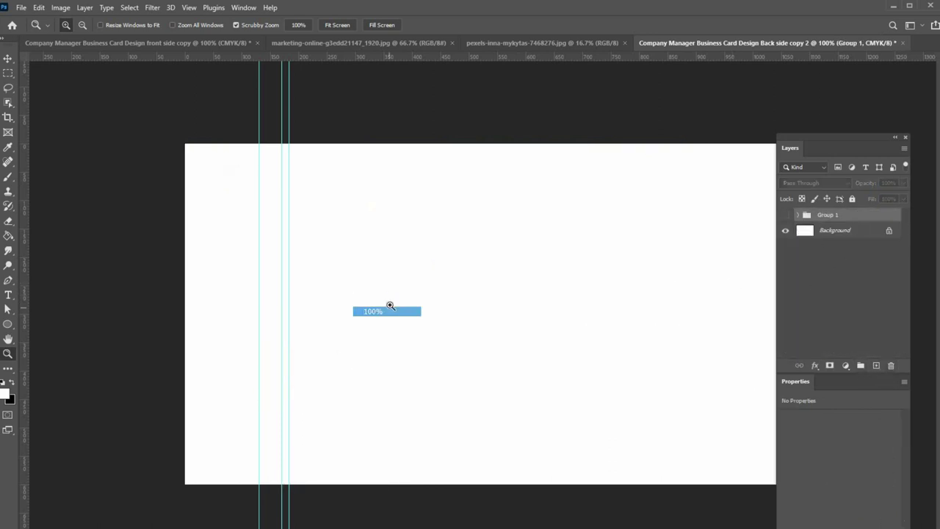
pyautogui.moveTo(16, 290); pyautogui.dragTo(14, 289)
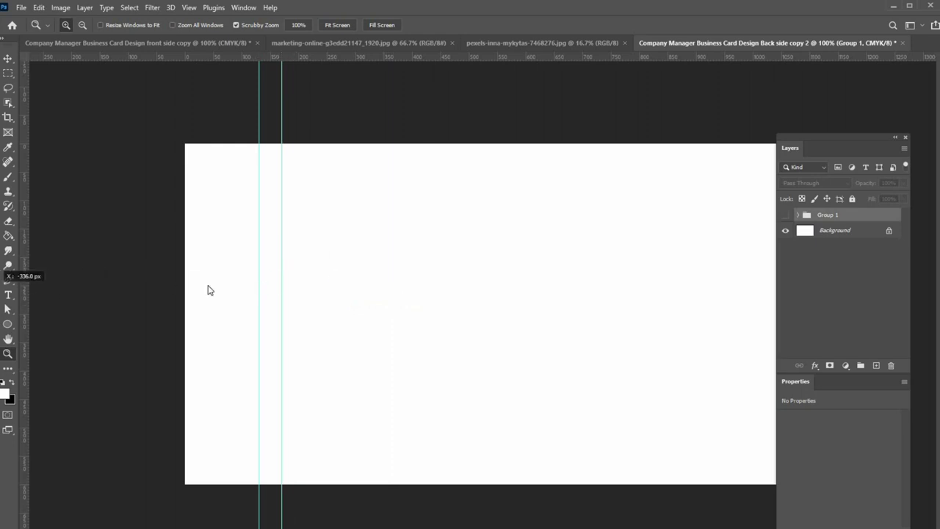
pyautogui.moveTo(259, 283); pyautogui.dragTo(15, 288)
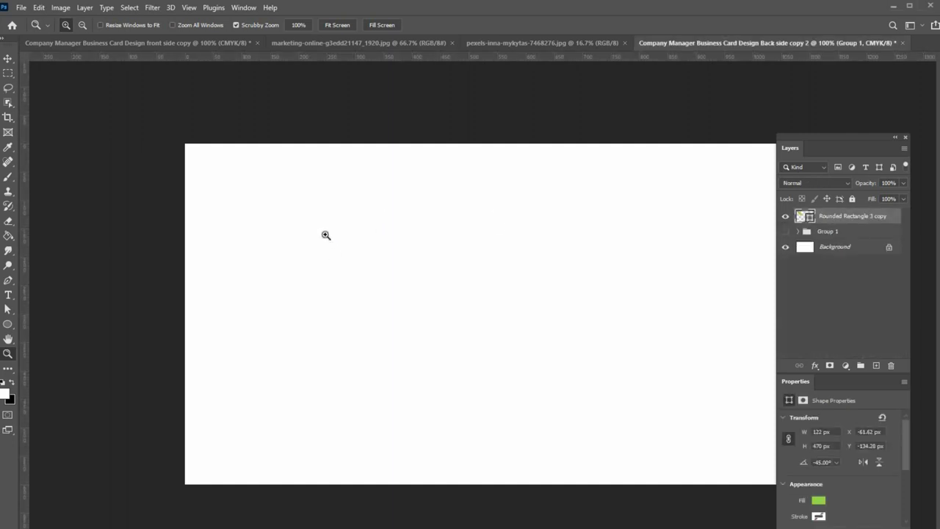
# Place the 122 × 470 px green rounded bar at the card's upper-left and copy it twice along the top edge and once at the right edge.
pyautogui.moveTo(325, 235); pyautogui.dragTo(481, 190)
pyautogui.moveTo(484, 192); pyautogui.dragTo(616, 227)
pyautogui.keyDown('alt'); pyautogui.click(528, 303); pyautogui.keyUp('alt')
pyautogui.keyDown('ctrl'); pyautogui.keyDown('alt'); pyautogui.moveTo(562, 267); pyautogui.dragTo(730, 361); pyautogui.keyUp('alt'); pyautogui.keyUp('ctrl')
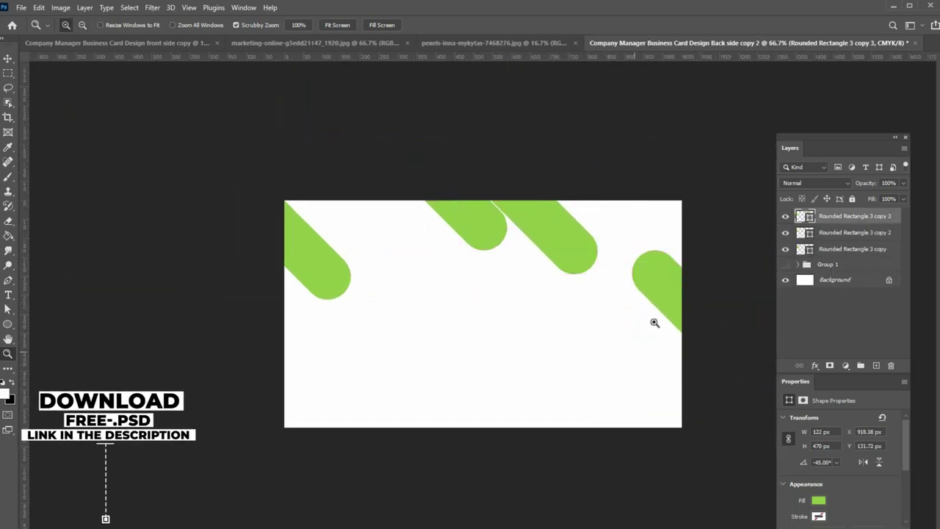
# Copy the green bar to the bottom edge, flip it horizontally and enlarge it to about 192 × 740 px.
pyautogui.keyDown('ctrl'); pyautogui.keyDown('alt'); pyautogui.moveTo(656, 279); pyautogui.dragTo(384, 396); pyautogui.keyUp('alt'); pyautogui.keyUp('ctrl')
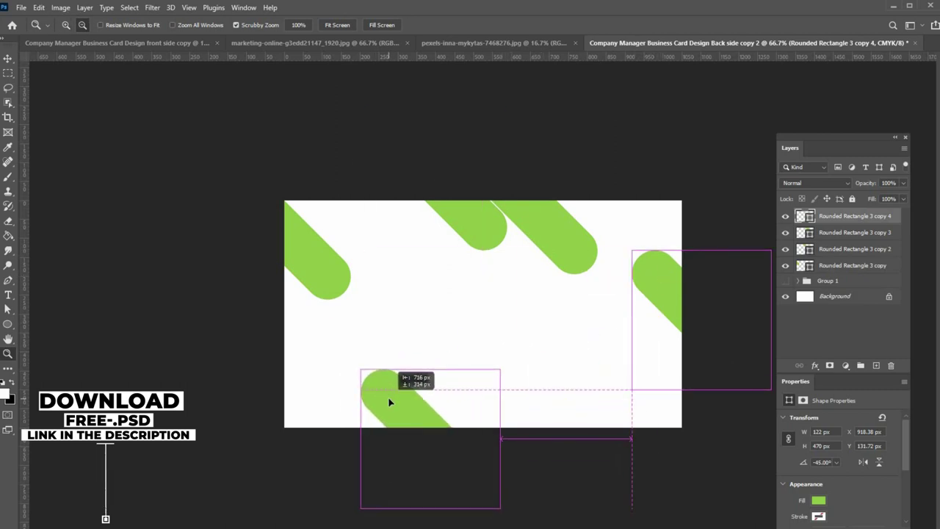
pyautogui.hotkey('ctrl', 't')
pyautogui.rightClick(430, 383)
pyautogui.click(464, 368)
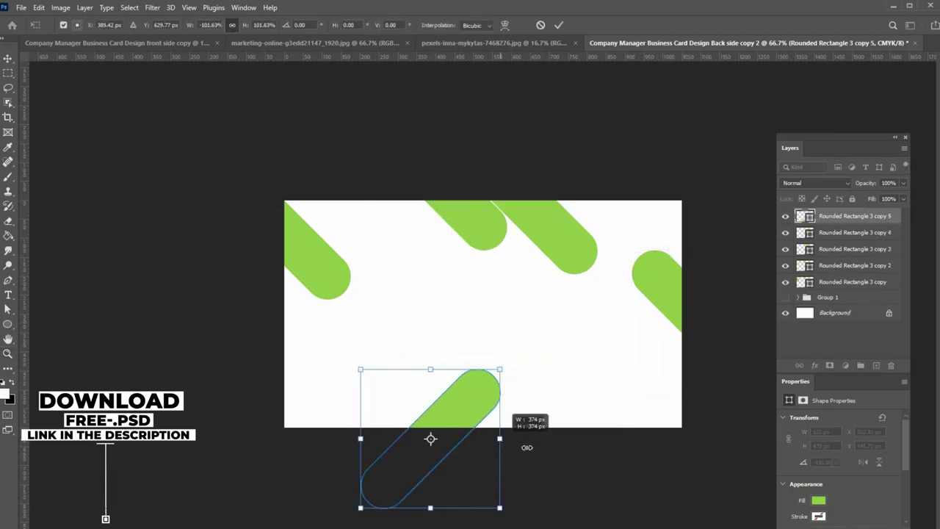
pyautogui.moveTo(527, 447); pyautogui.dragTo(582, 454)
pyautogui.press('Return')
# Move the enlarged bar left along the bottom edge and round its corners fully with a radius of about 96 px.
pyautogui.keyDown('ctrl'); pyautogui.moveTo(531, 396); pyautogui.dragTo(445, 421); pyautogui.keyUp('ctrl')
pyautogui.press('a')
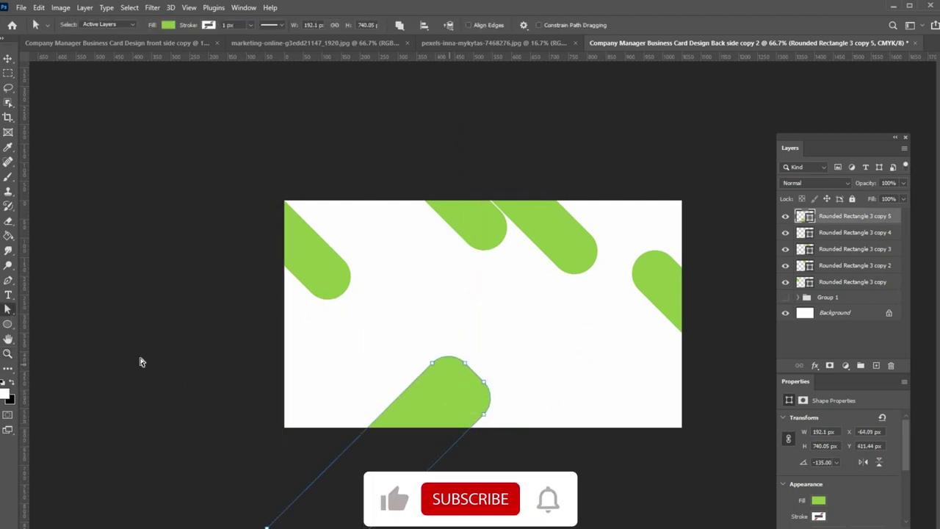
pyautogui.press('u')
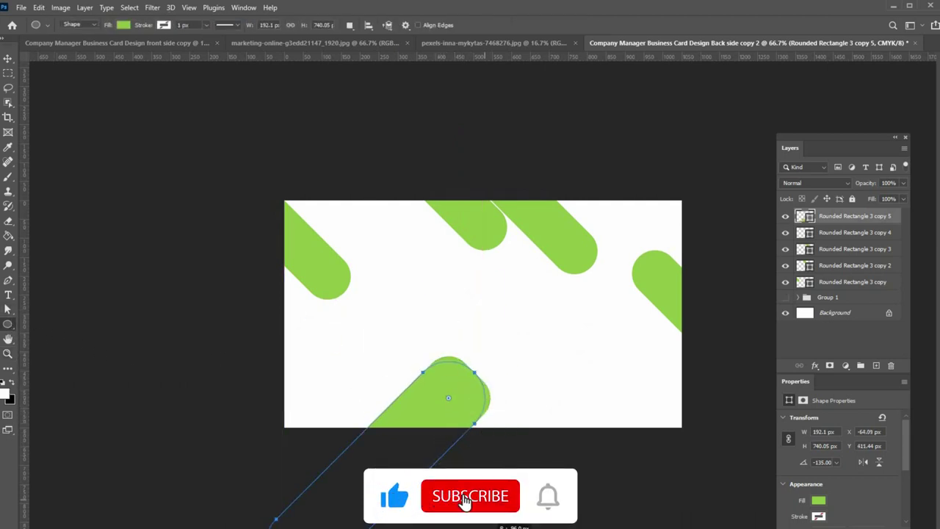
pyautogui.press('v')
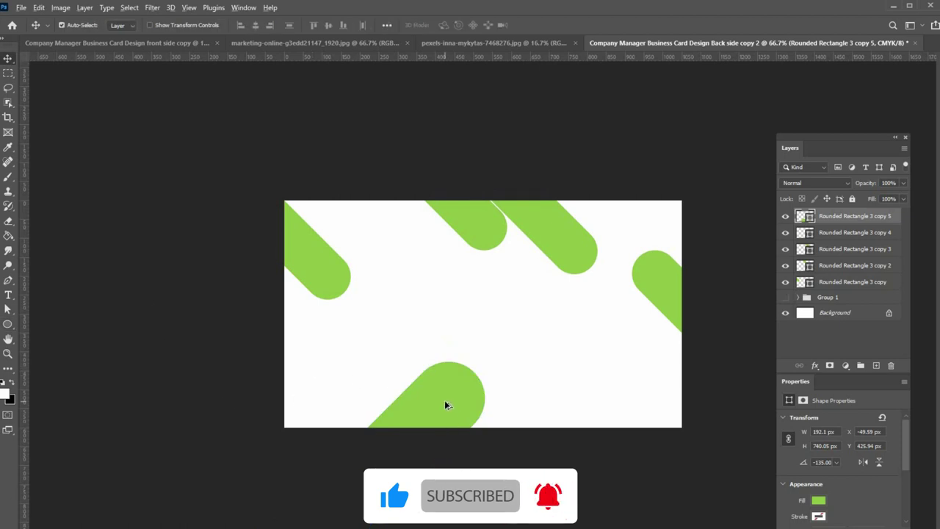
# Copy the large bottom bar, scale the copy to about 54.7% and place it against the large bar's lower right side.
pyautogui.keyDown('alt'); pyautogui.moveTo(446, 404); pyautogui.dragTo(521, 444); pyautogui.keyUp('alt')
pyautogui.hotkey('ctrl', 't')
pyautogui.moveTo(556, 510); pyautogui.dragTo(457, 510)
pyautogui.moveTo(441, 490); pyautogui.dragTo(514, 448)
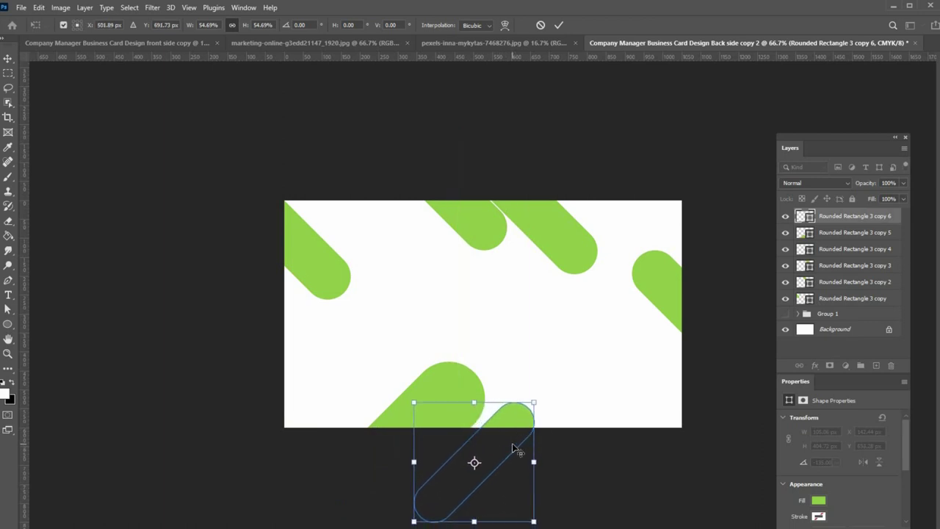
pyautogui.press('Return')
# Add another copy of the bottom bar, shrunk to about 59 × 226 px, against the large bar's lower left side.
pyautogui.moveTo(454, 407); pyautogui.dragTo(383, 395)
pyautogui.hotkey('ctrl', 't')
pyautogui.press('Return')
pyautogui.hotkey('ctrl', 't')
pyautogui.moveTo(190, 346); pyautogui.dragTo(362, 426)
pyautogui.press('Return')
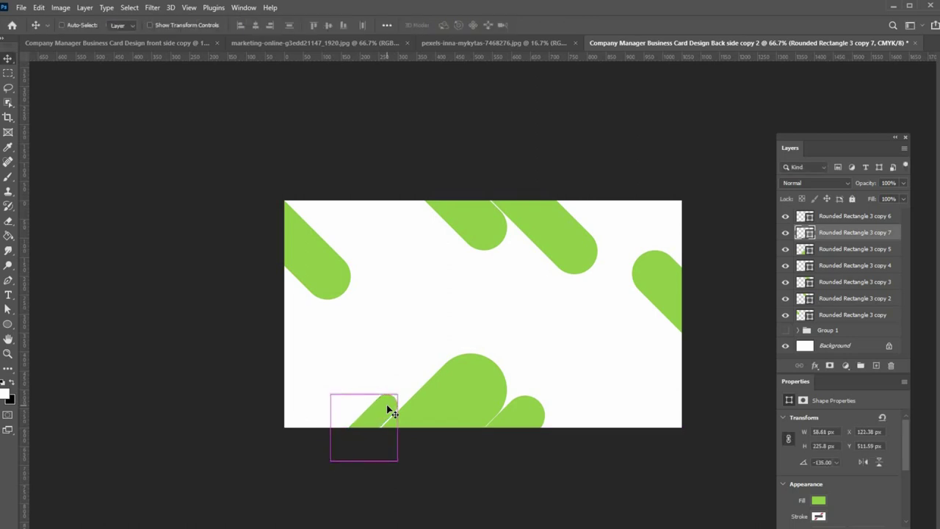
# Shift the left one of the two adjacent top bars slightly left to widen the gap between them.
pyautogui.rightClick(478, 231)
pyautogui.click(535, 235)
pyautogui.moveTo(477, 232); pyautogui.dragTo(470, 230)
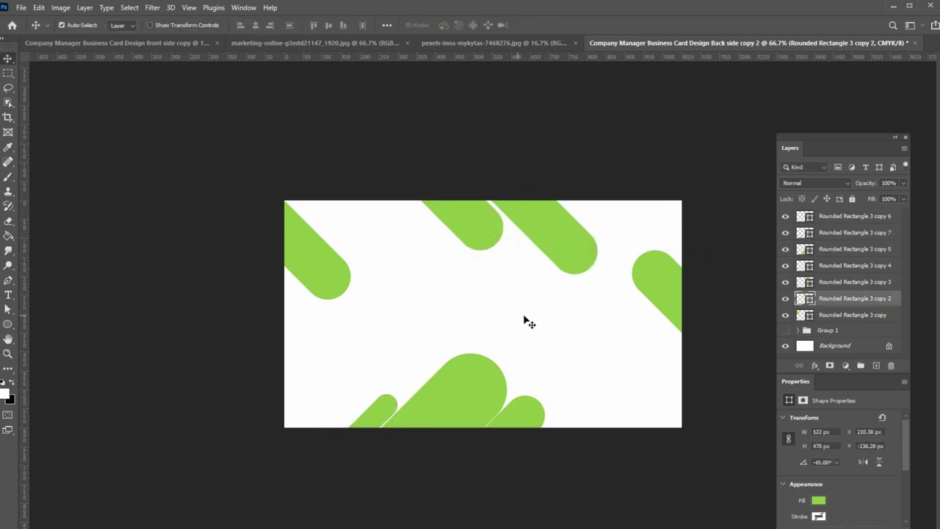
# Change the fill of the large bar at the bottom edge to dark blue.
pyautogui.click(470, 408)
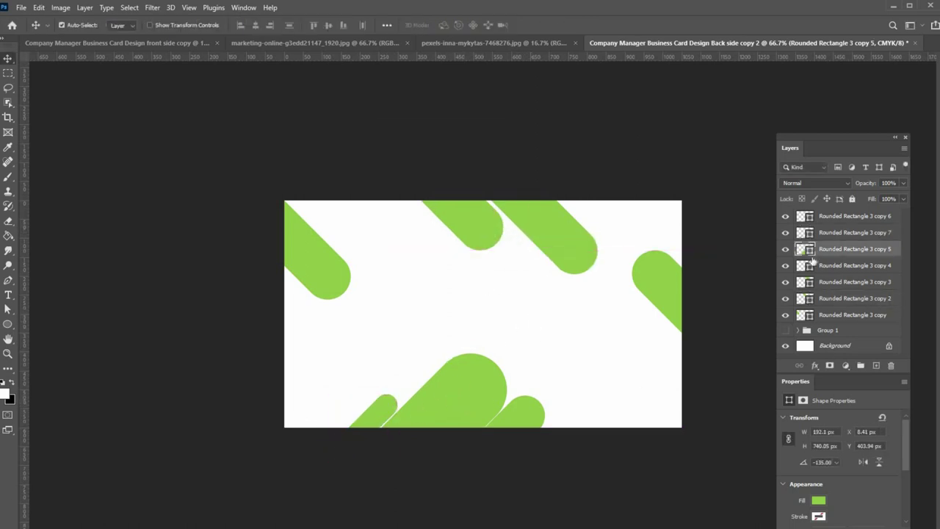
pyautogui.click(9, 323)
pyautogui.click(122, 25)
pyautogui.click(79, 82)
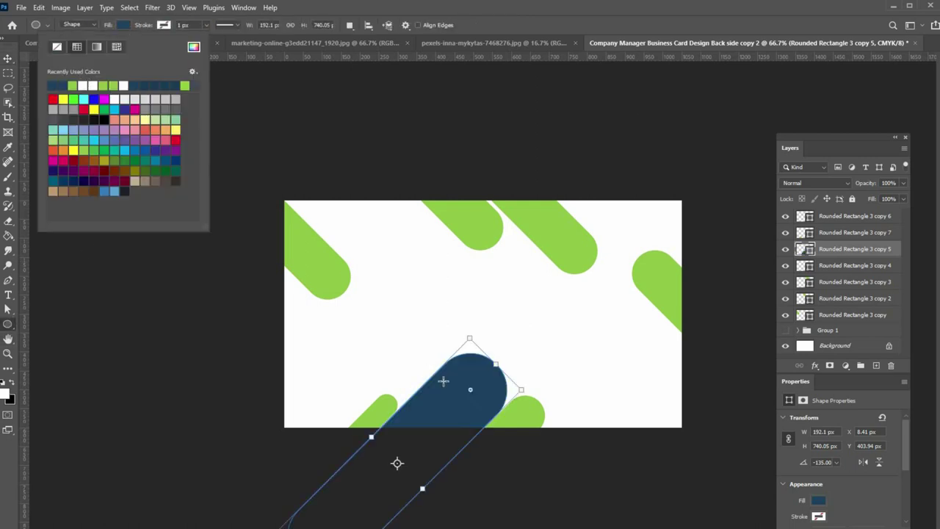
pyautogui.click(459, 383)
pyautogui.press('Return')
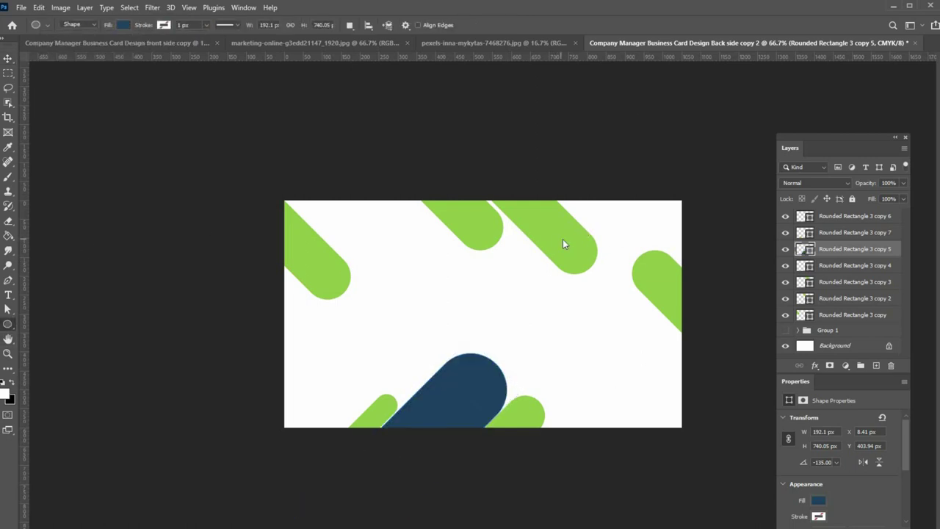
# Change the fill of the right one of the two adjacent top bars to dark blue.
pyautogui.click(562, 244)
pyautogui.click(122, 25)
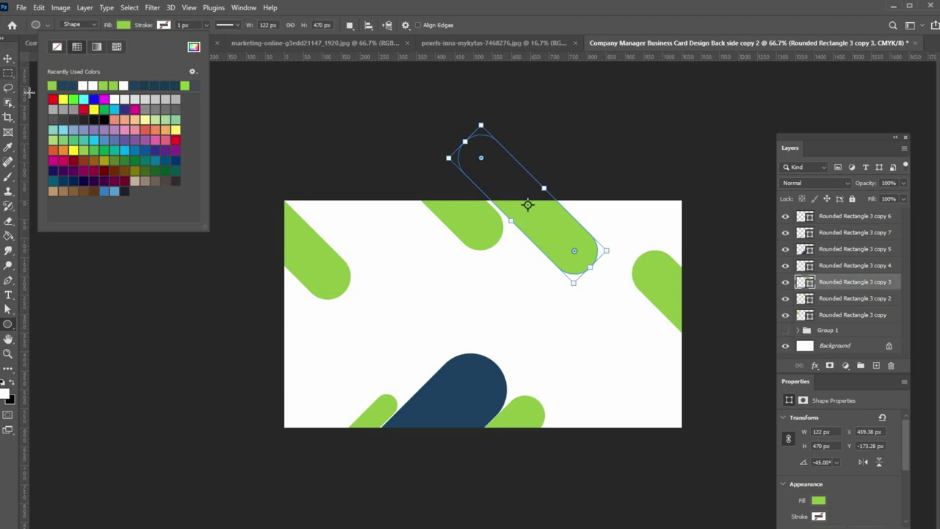
pyautogui.click(74, 85)
# Copy the trends Desgine logo and the QR code from the other card design to the card's centre and lower-right corner.
pyautogui.press('v')
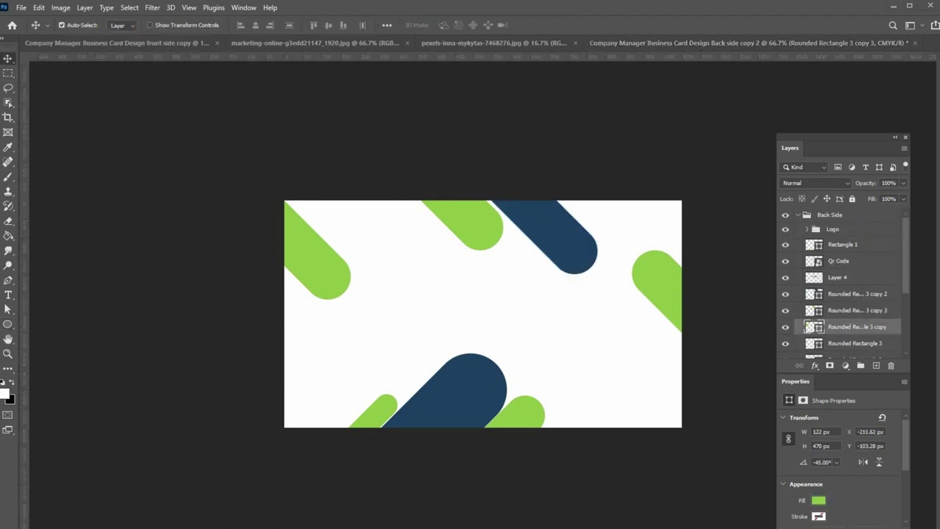
pyautogui.click(837, 277)
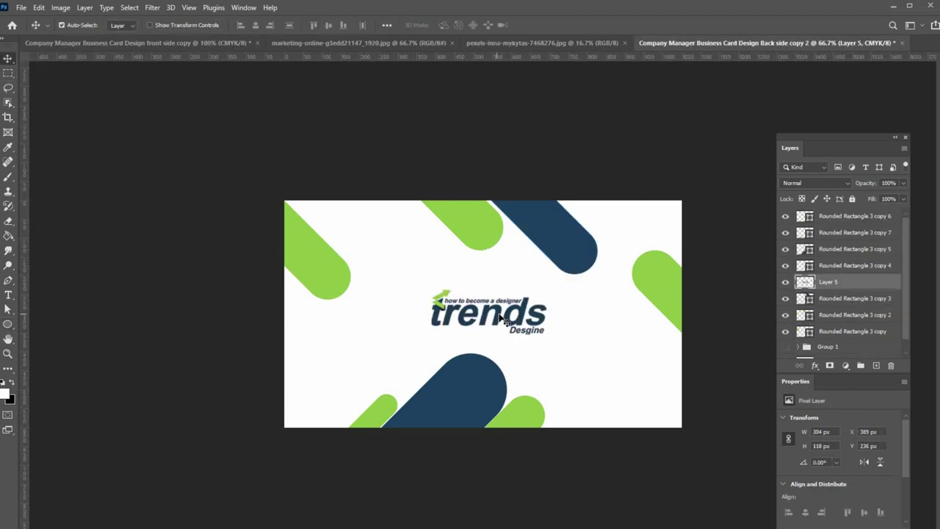
pyautogui.moveTo(497, 301); pyautogui.dragTo(497, 313)
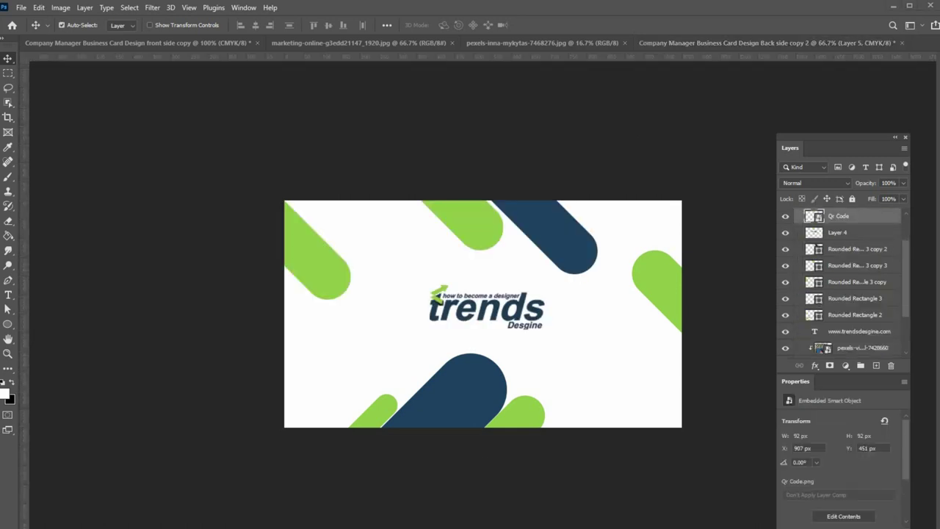
pyautogui.moveTo(569, 392); pyautogui.dragTo(656, 393)
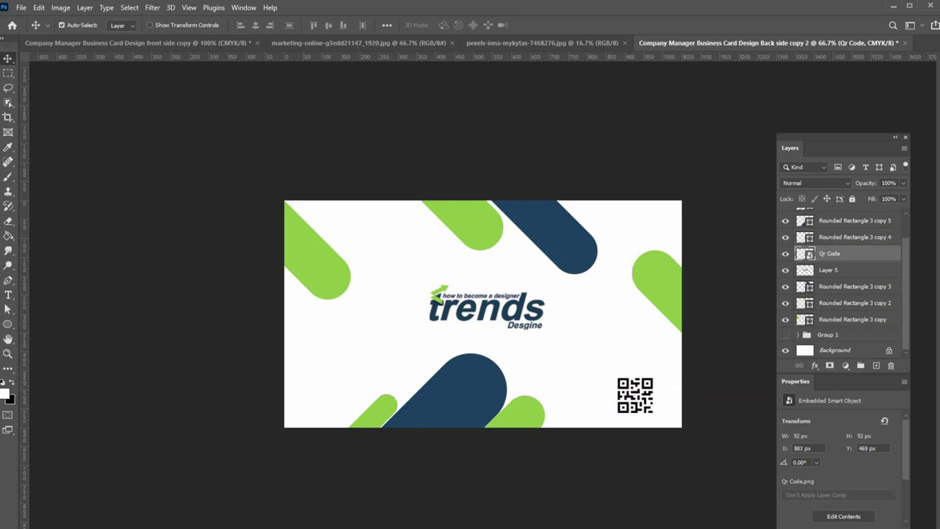
# Draw an unfilled rectangle frame about 122 by 119 px with a dark blue 3 px stroke around the QR code.
pyautogui.rightClick(8, 324)
pyautogui.click(51, 326)
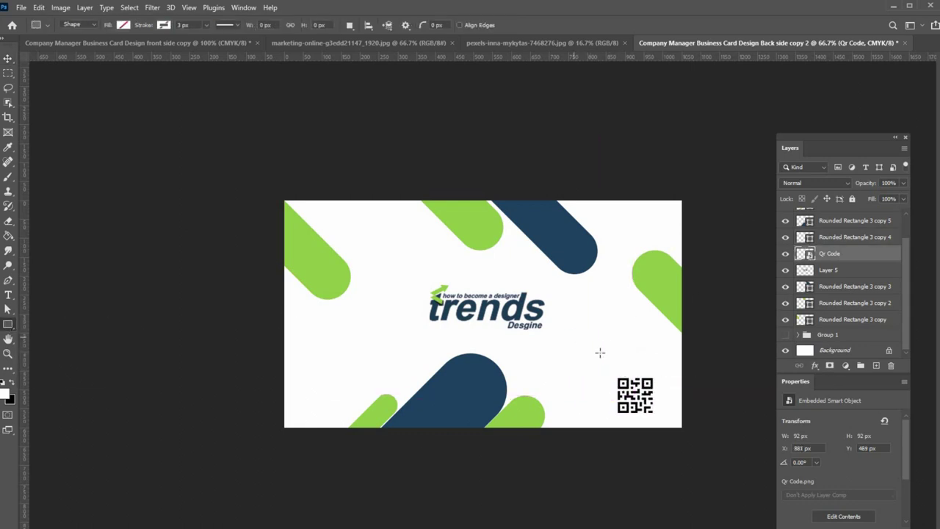
pyautogui.moveTo(612, 372); pyautogui.dragTo(658, 417)
pyautogui.click(122, 25)
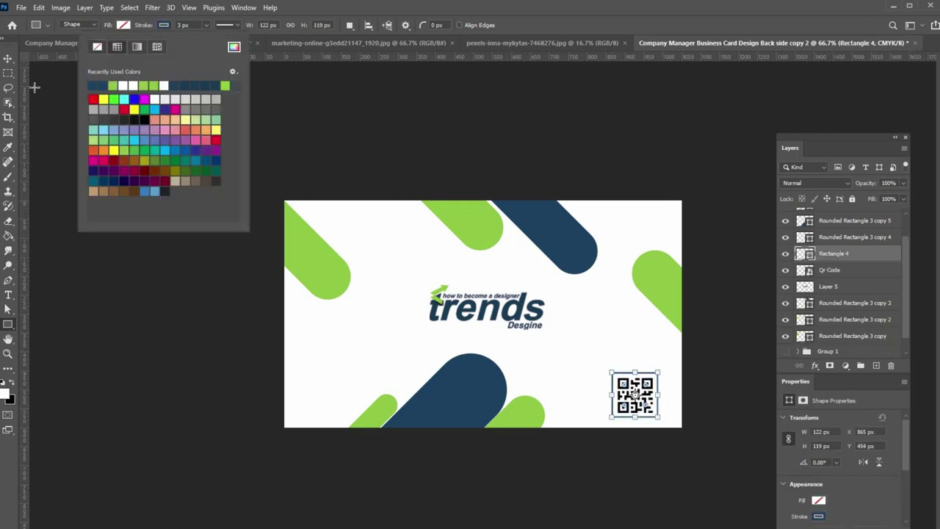
pyautogui.click(8, 61)
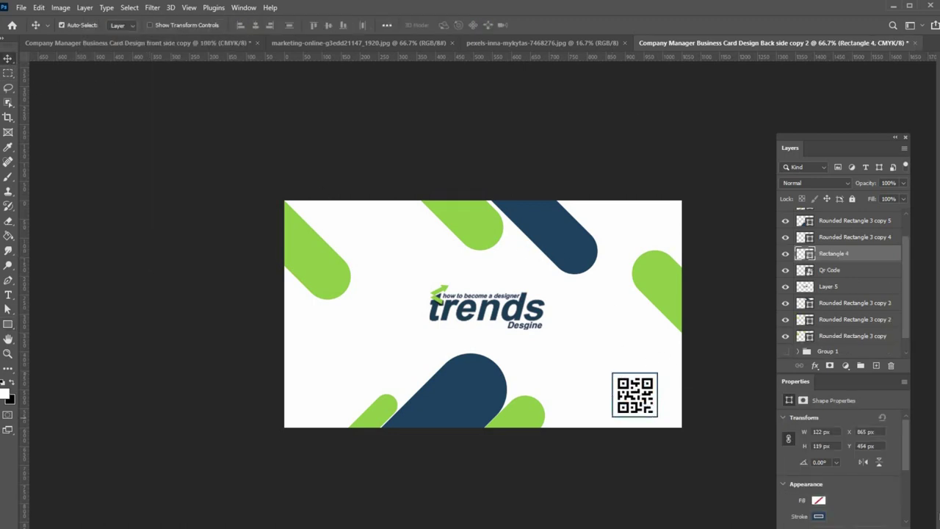
pyautogui.hotkey('ctrl', 'Tab')
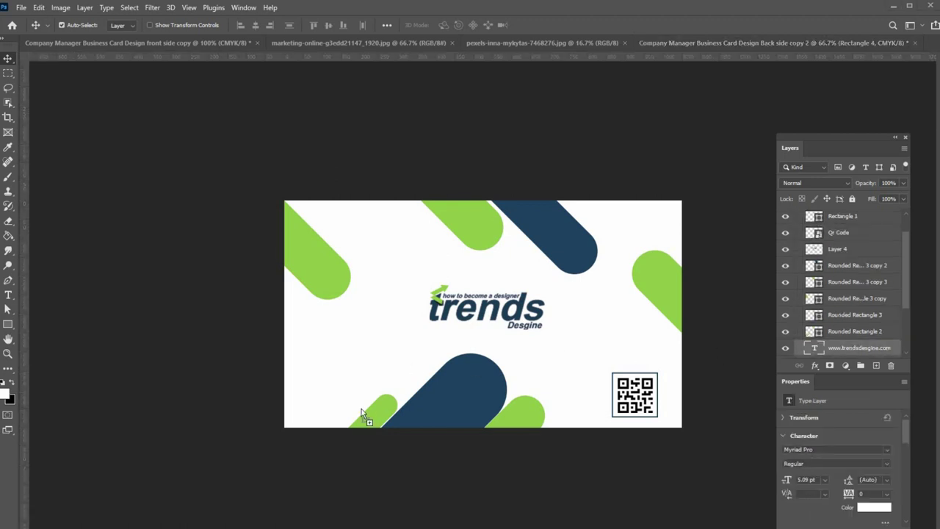
pyautogui.moveTo(361, 414); pyautogui.dragTo(453, 422)
pyautogui.hotkey('ctrl', 't')
pyautogui.press('Return')
pyautogui.hotkey('ctrl', 'shift', ']')
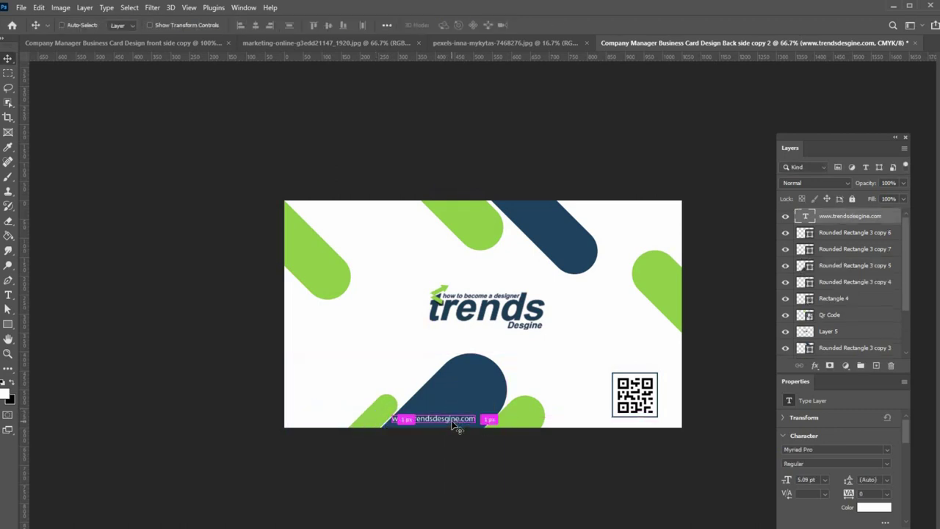
pyautogui.moveTo(453, 423); pyautogui.dragTo(453, 423)
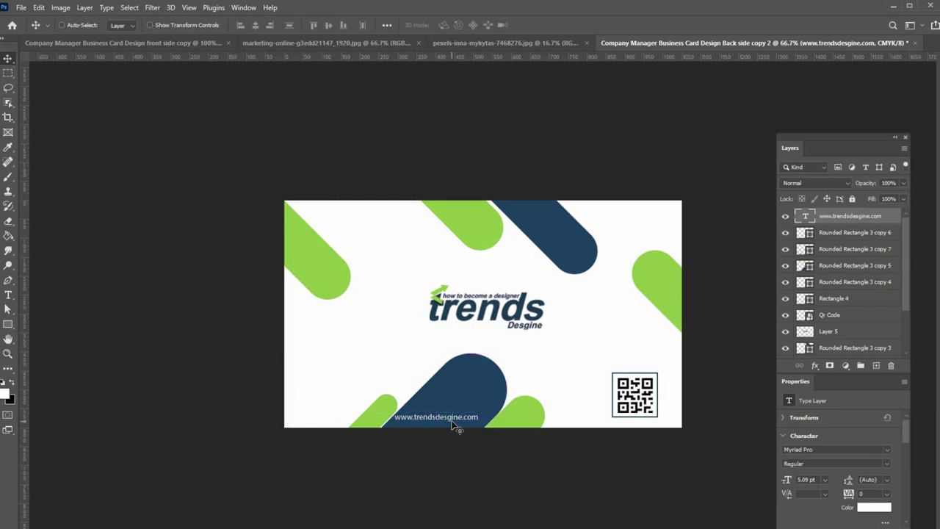
pyautogui.press('Right')
pyautogui.press('Right')
pyautogui.press('Right')
pyautogui.press('Right')
pyautogui.press('Right')
# Open the photo pexels-victoria-akvarel-7428660.jpg from the Downloads folder.
pyautogui.hotkey('ctrl', 'o')
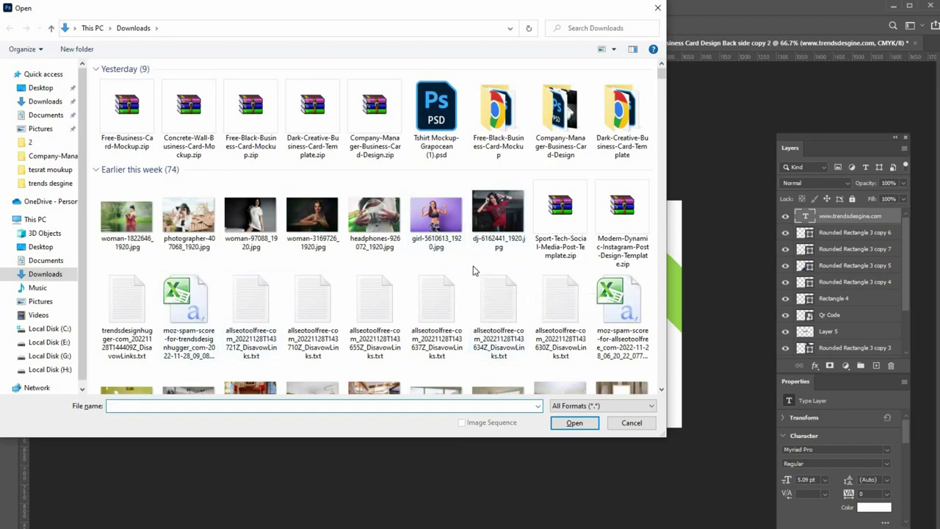
pyautogui.scroll(-5, 474, 270)
pyautogui.scroll(-5, 474, 271)
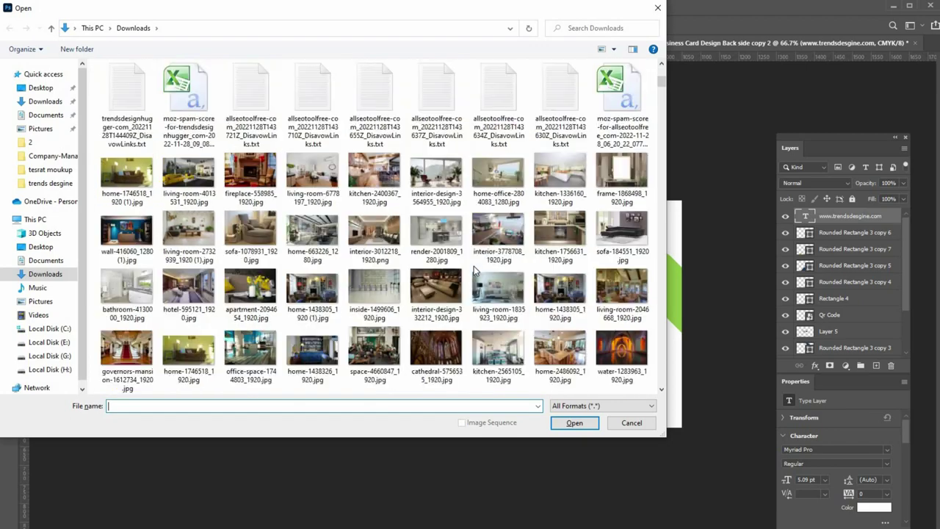
pyautogui.scroll(5, 474, 271)
pyautogui.doubleClick(191, 295)
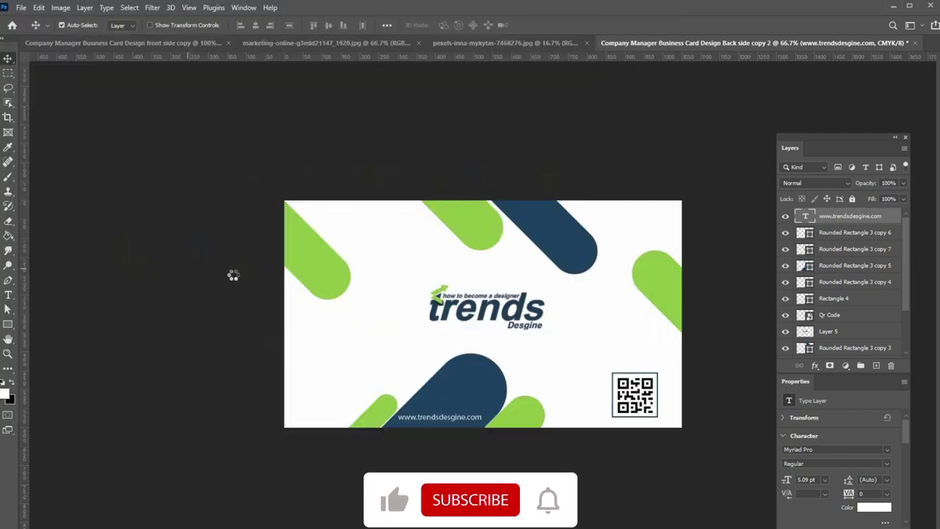
# Paste the photo into the shape of the large dark blue bottom bar on the back side card.
pyautogui.click(616, 45)
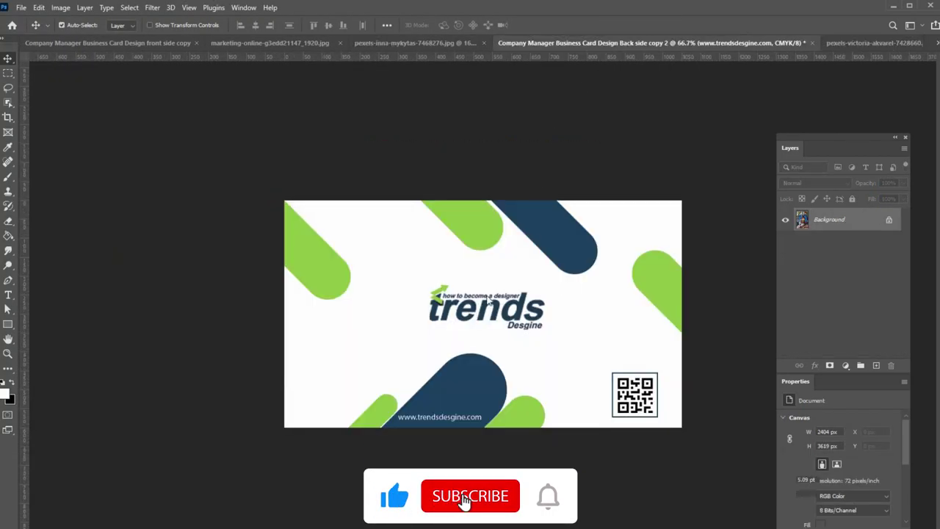
pyautogui.click(852, 265)
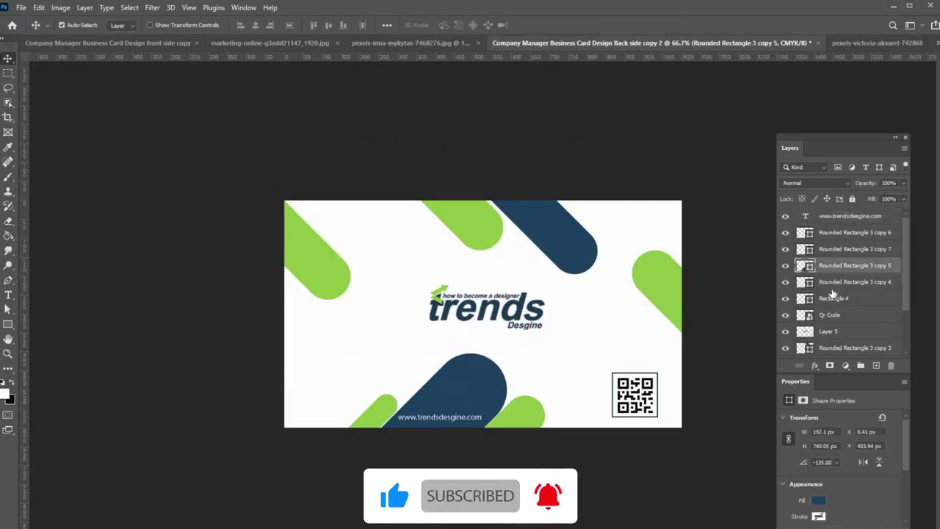
pyautogui.hotkey('ctrl', 'shift', 'alt', 'v')
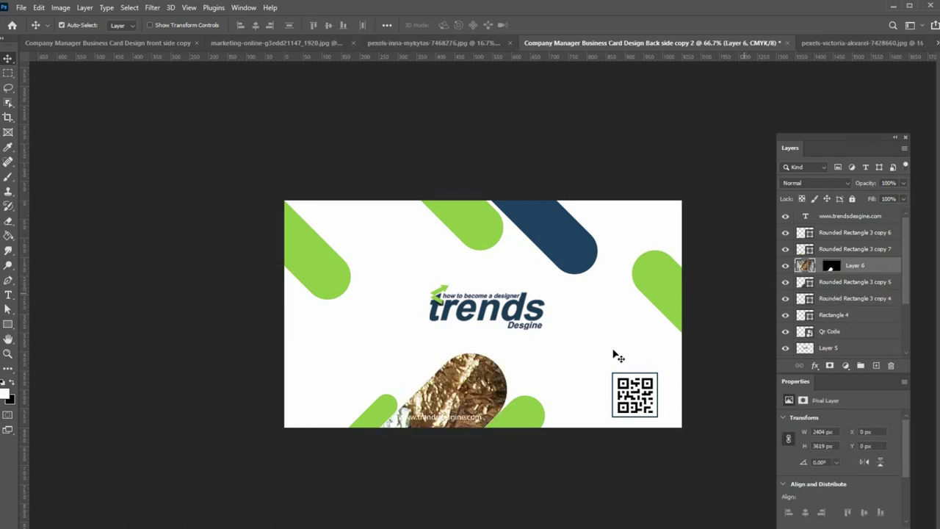
# Shrink the pasted photo to about 673 by 1014 px with the woman's face in the bar's rounded end, and lower its opacity.
pyautogui.hotkey('ctrl', 't')
pyautogui.moveTo(545, 375); pyautogui.dragTo(284, 203)
pyautogui.click(263, 26)
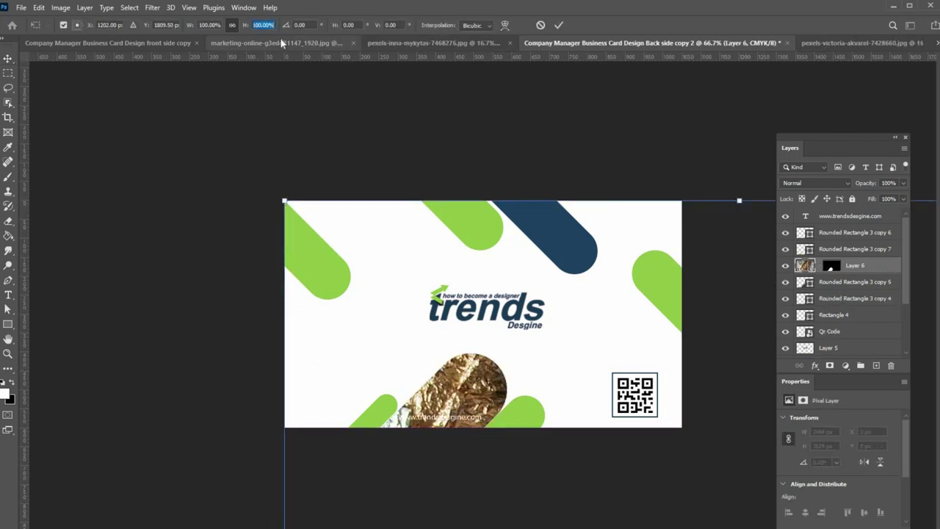
pyautogui.write('50')
pyautogui.press('Return')
pyautogui.moveTo(565, 528); pyautogui.dragTo(280, 237)
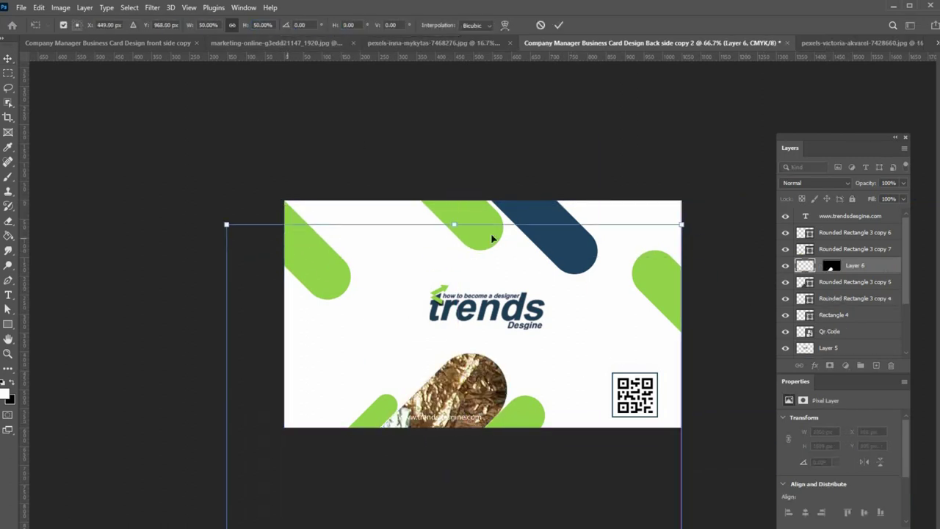
pyautogui.moveTo(455, 225); pyautogui.dragTo(462, 524)
pyautogui.moveTo(462, 528); pyautogui.dragTo(445, 251)
pyautogui.press('Return')
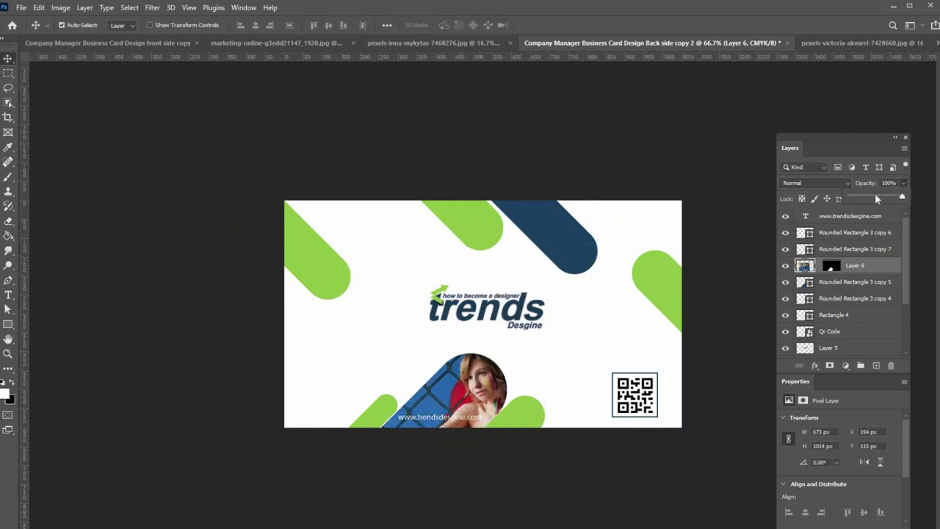
pyautogui.click(873, 193)
pyautogui.click(649, 506)
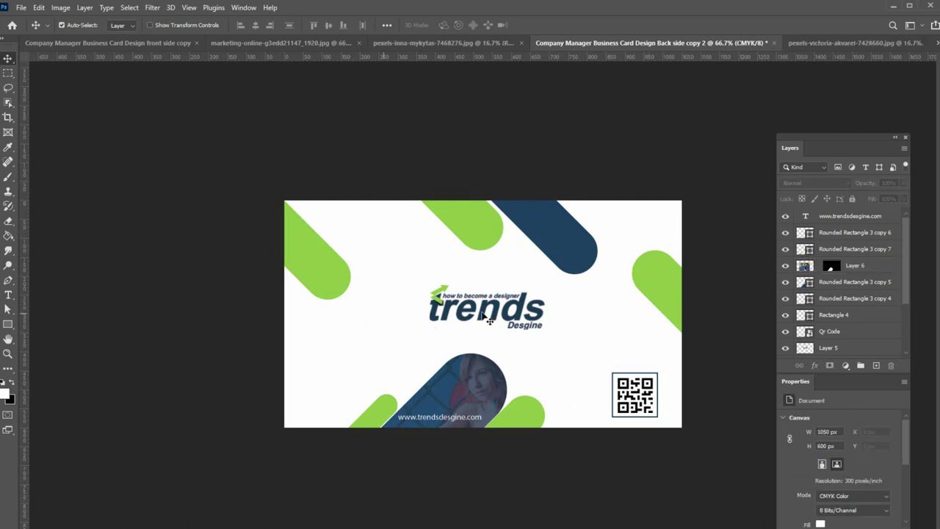
# Group the website text, photo, bars, logo, QR code and frame layers as "Back Side", and rename Group 1 as "front side".
pyautogui.scroll(-3, 856, 269)
pyautogui.hotkey('alt', '.')
pyautogui.scroll(2, 845, 308)
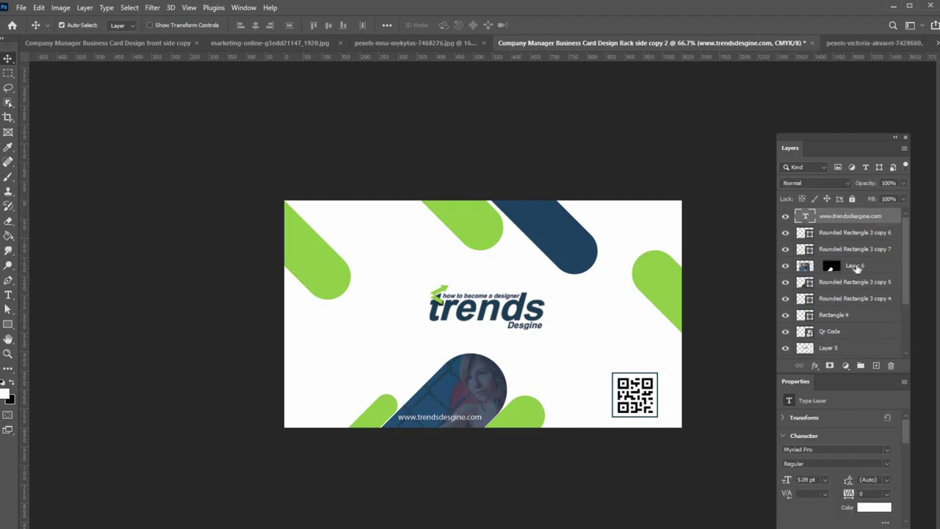
pyautogui.scroll(-2, 837, 339)
pyautogui.keyDown('shift'); pyautogui.click(843, 320); pyautogui.keyUp('shift')
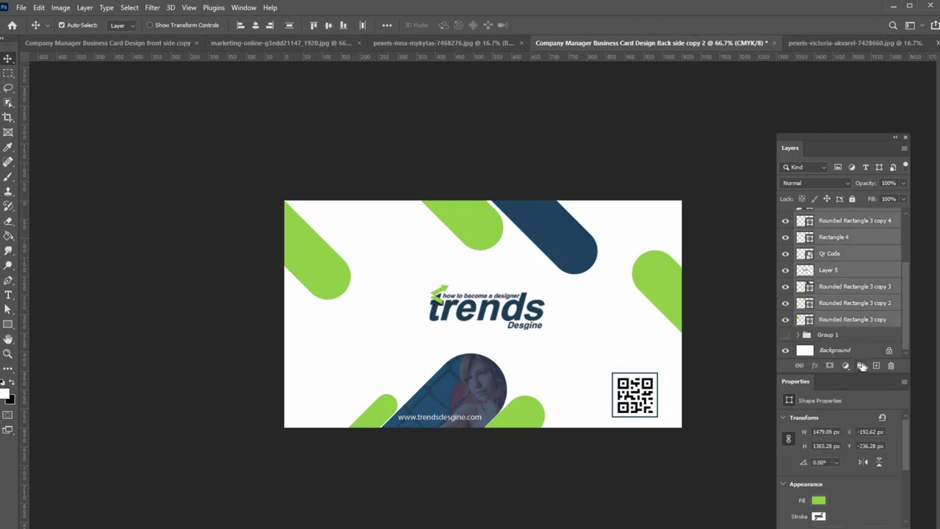
pyautogui.hotkey('ctrl', 'g')
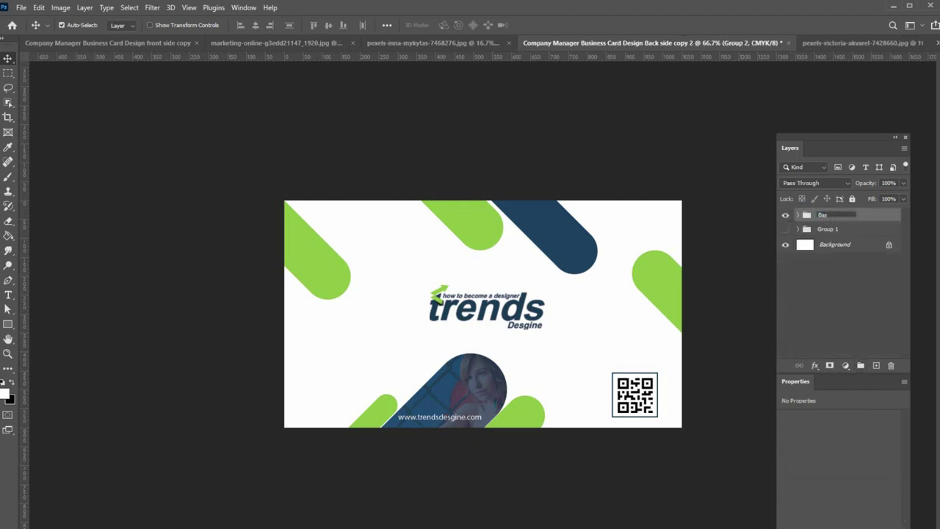
pyautogui.press('Return')
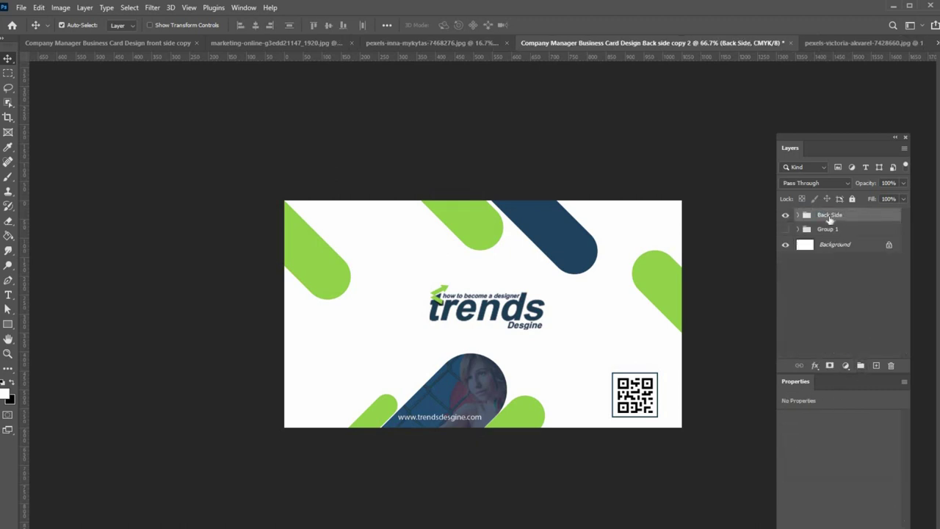
pyautogui.doubleClick(827, 229)
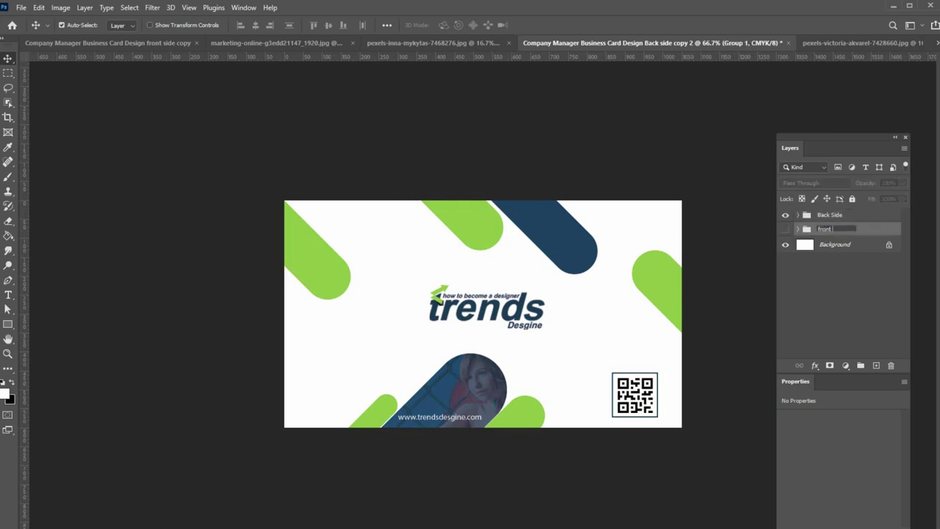
pyautogui.press('Return')
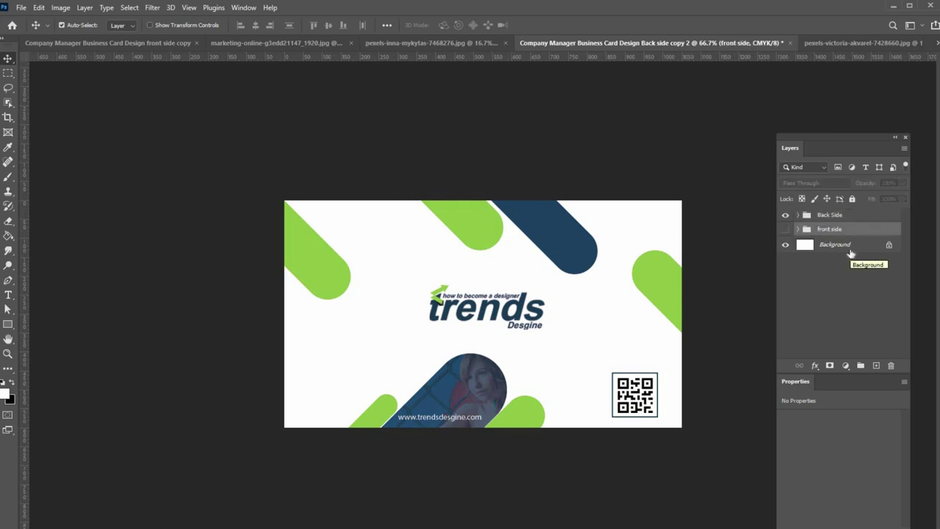